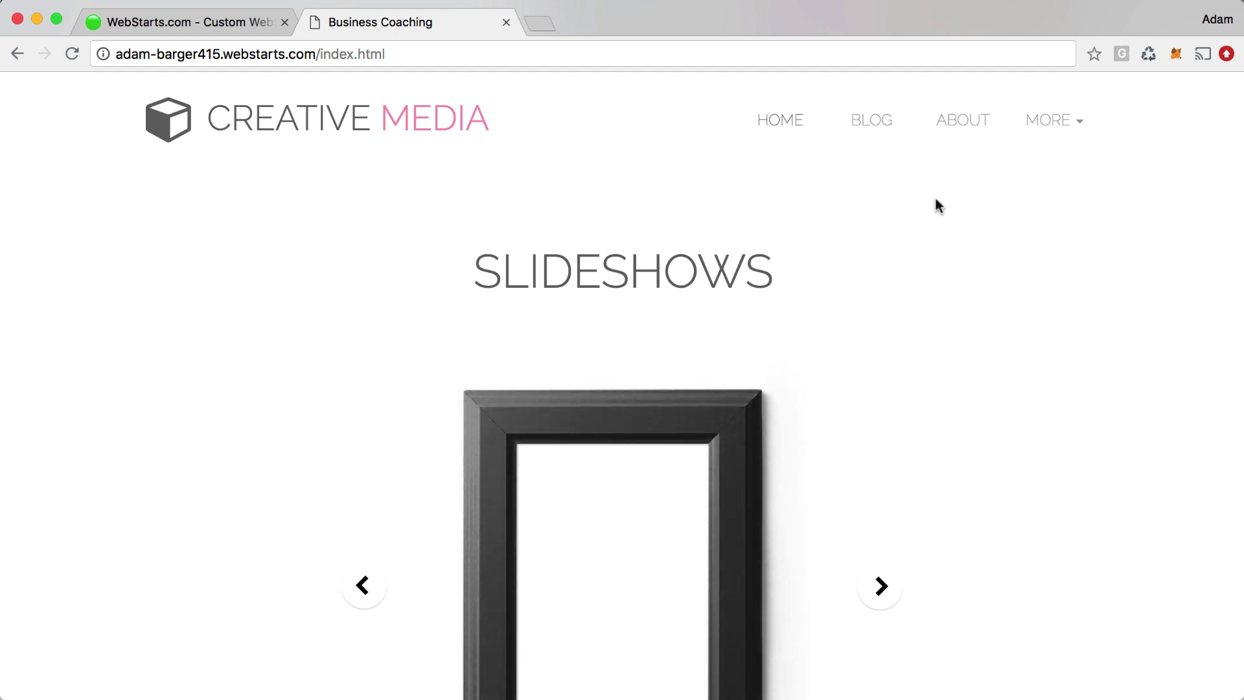
Step: Cycle the picture-frame slideshow through its frames back to the gold frame, then scroll to Animations
scroll(961, 395, down, 2)
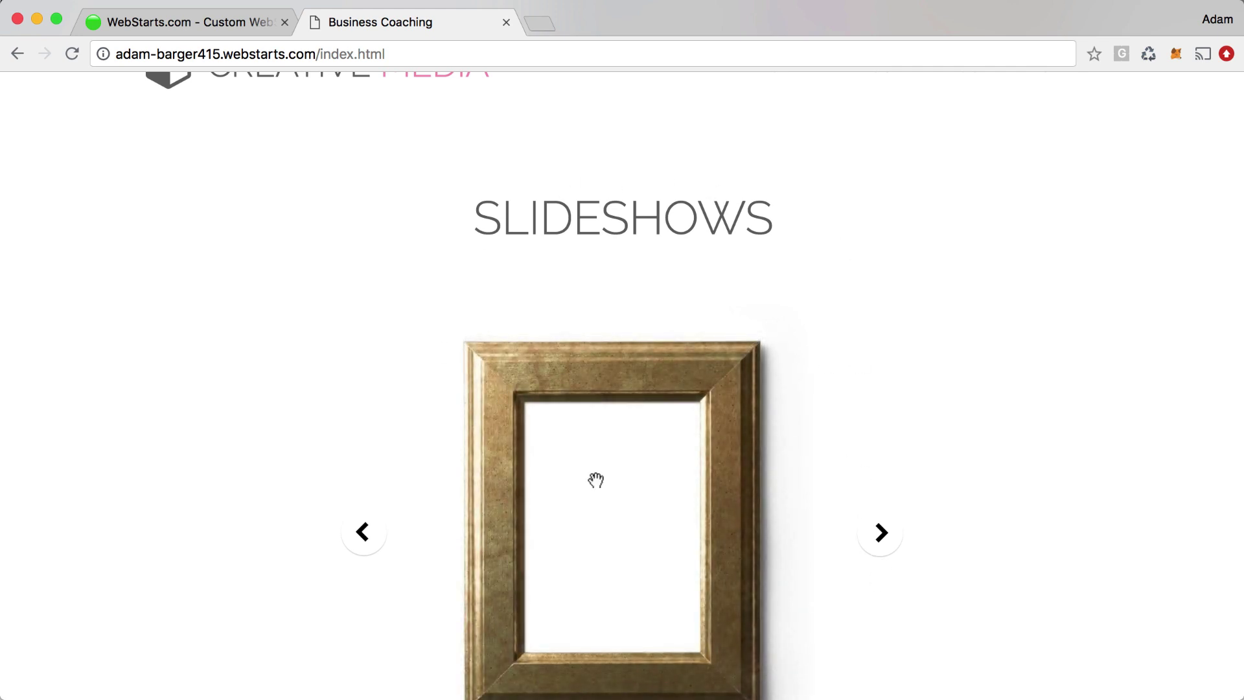
click(883, 534)
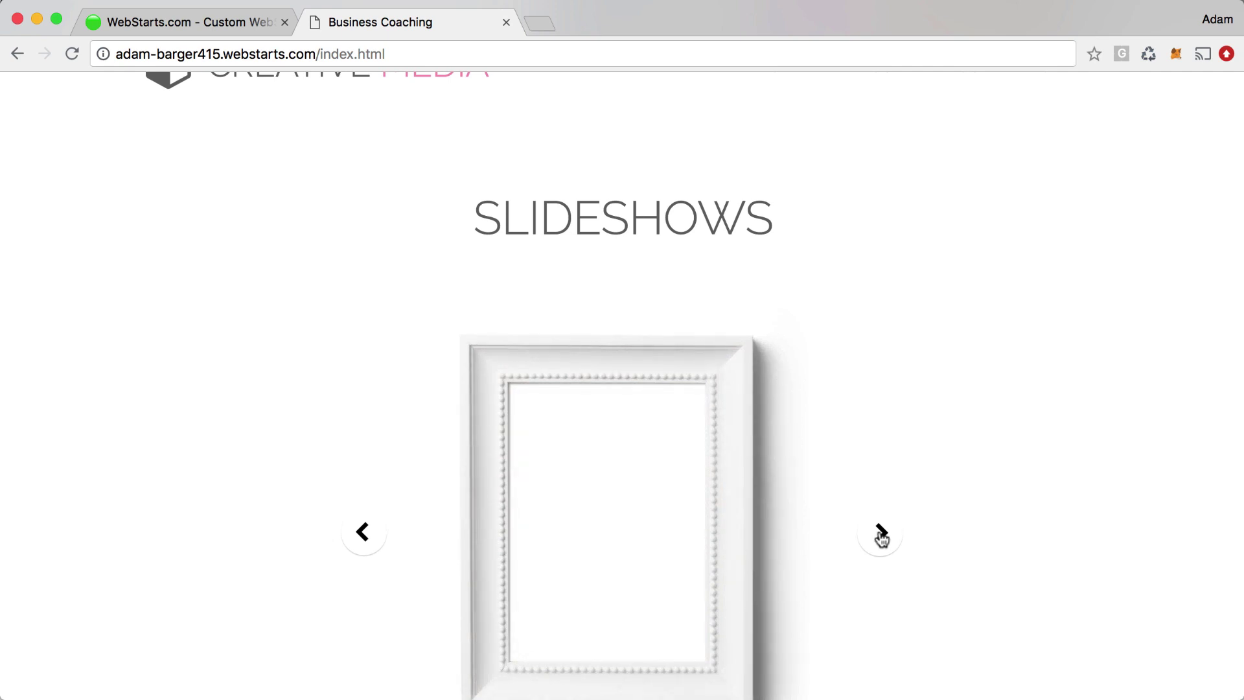
click(883, 535)
click(883, 535)
click(883, 534)
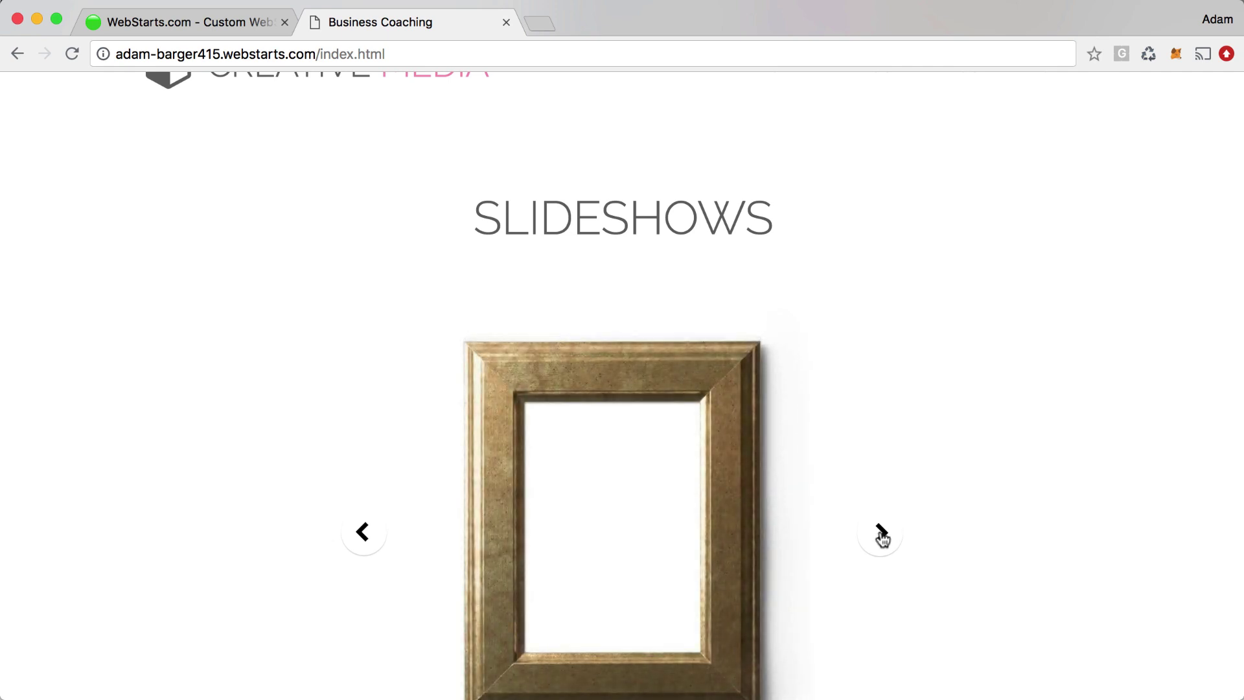
click(883, 537)
click(882, 536)
click(883, 538)
click(884, 539)
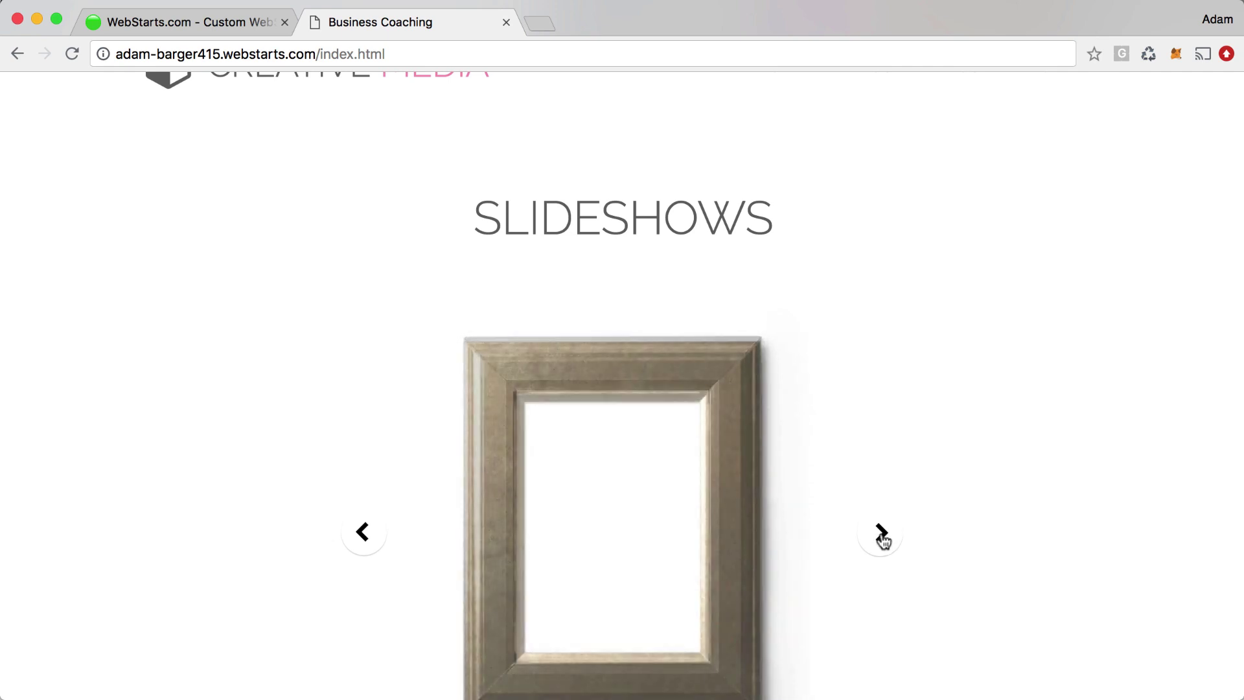
click(884, 539)
scroll(884, 542, down, 5)
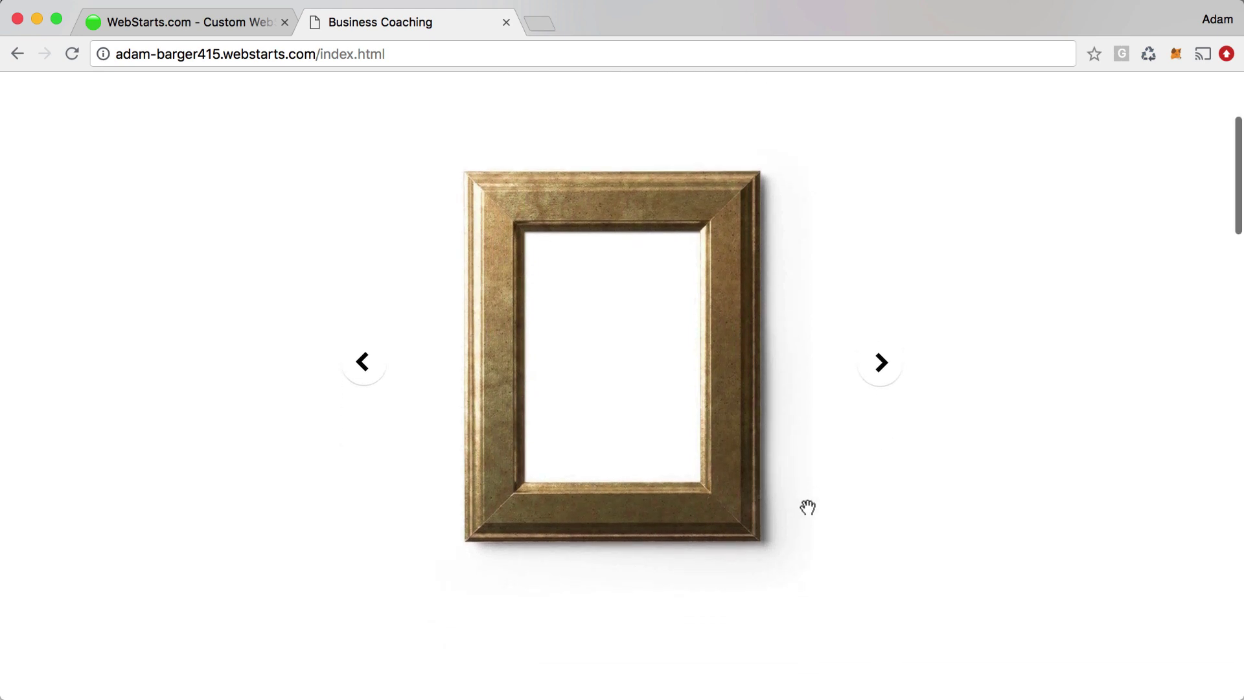
scroll(808, 508, down, 10)
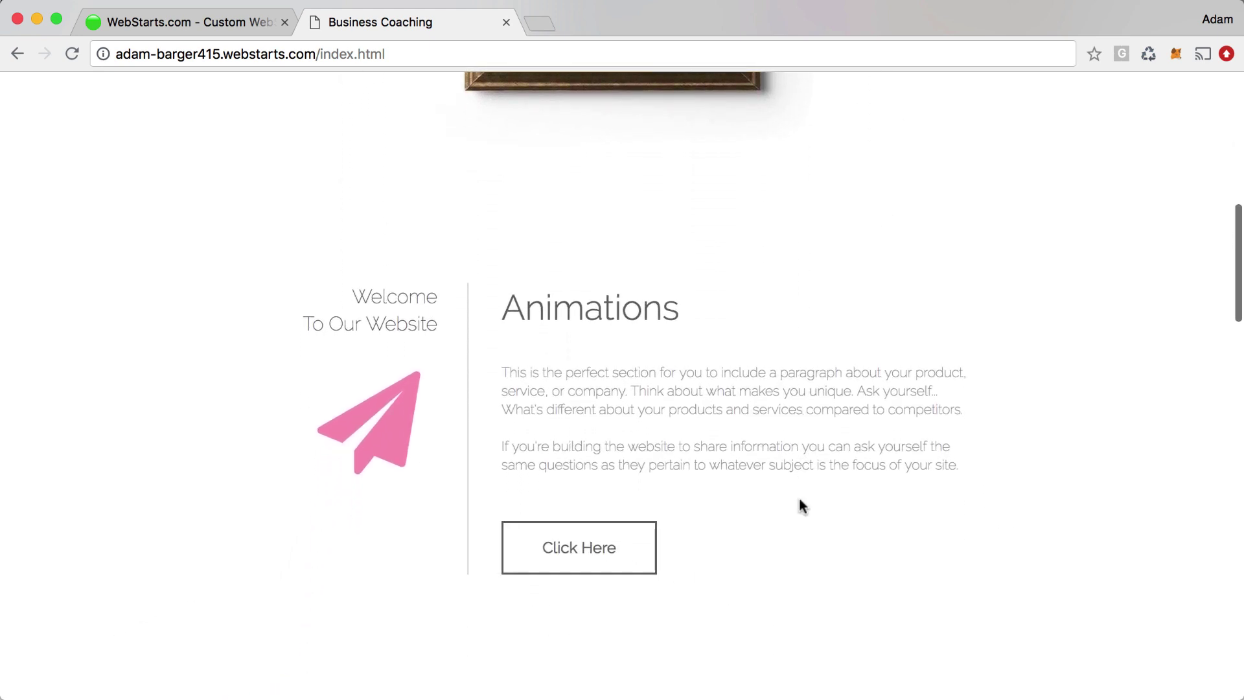
Step: Use the Animations section's Click Here button to jump down to the CLICK ACTIONS section
scroll(845, 485, down, 2)
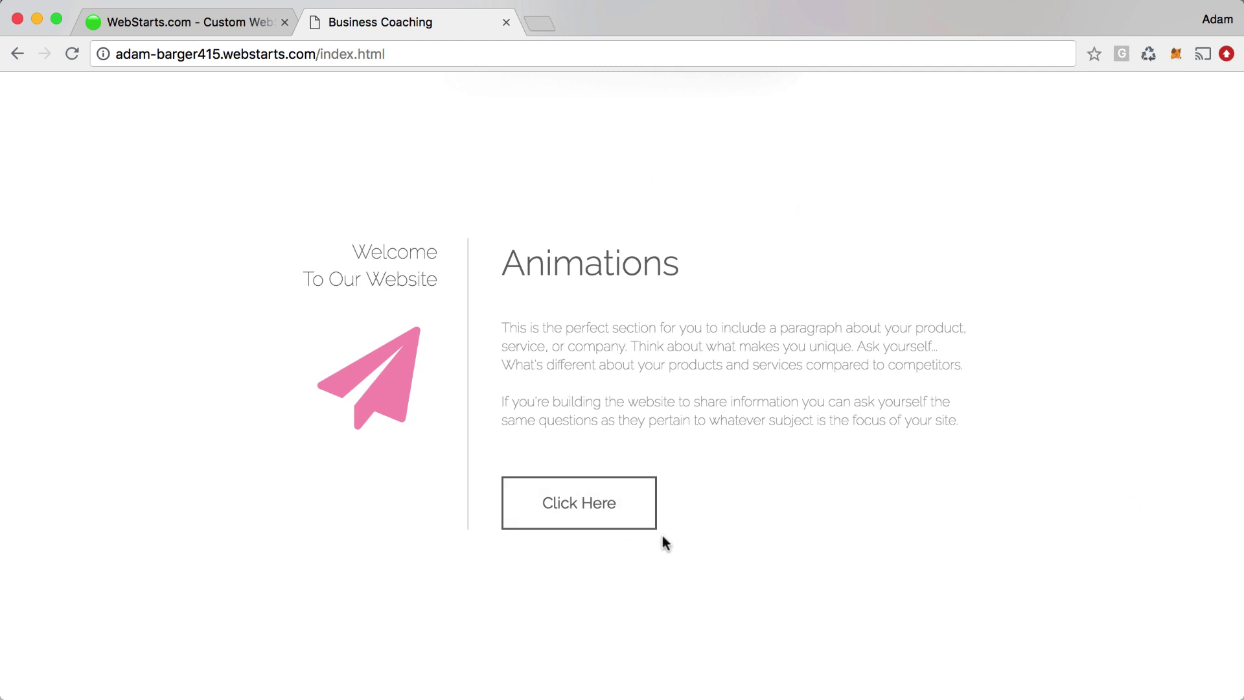
click(622, 521)
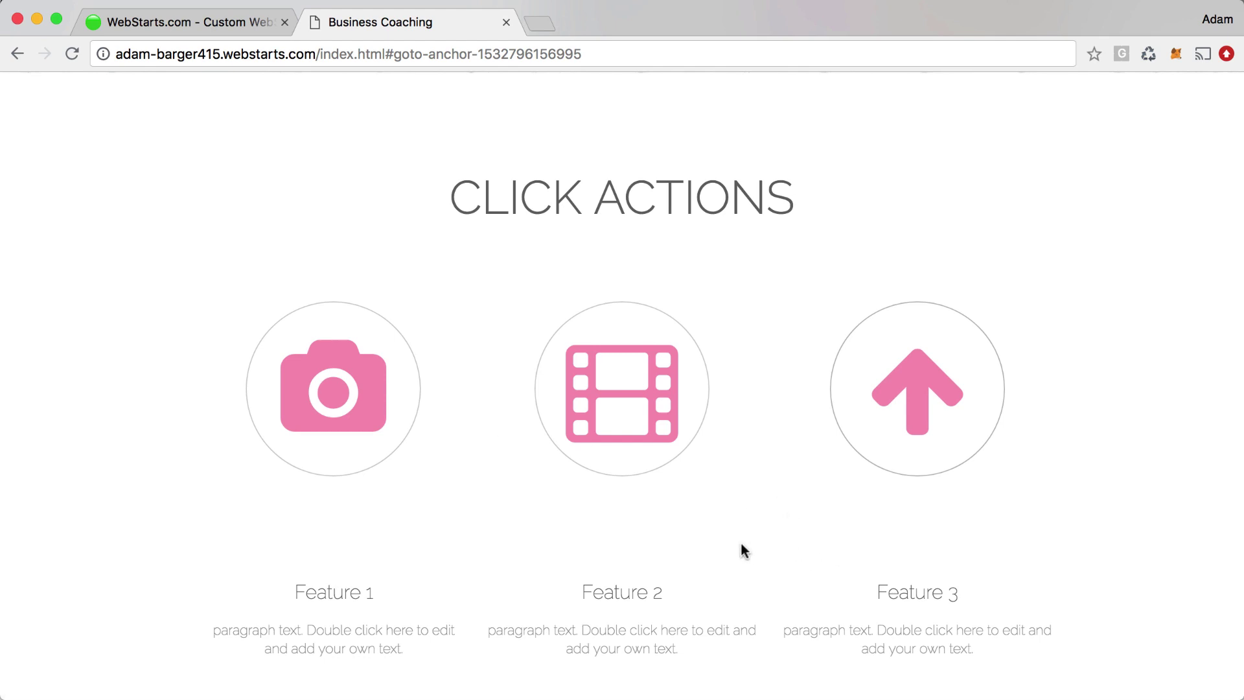
Step: Open the camera icon's picture-frame popup and close it again
click(369, 438)
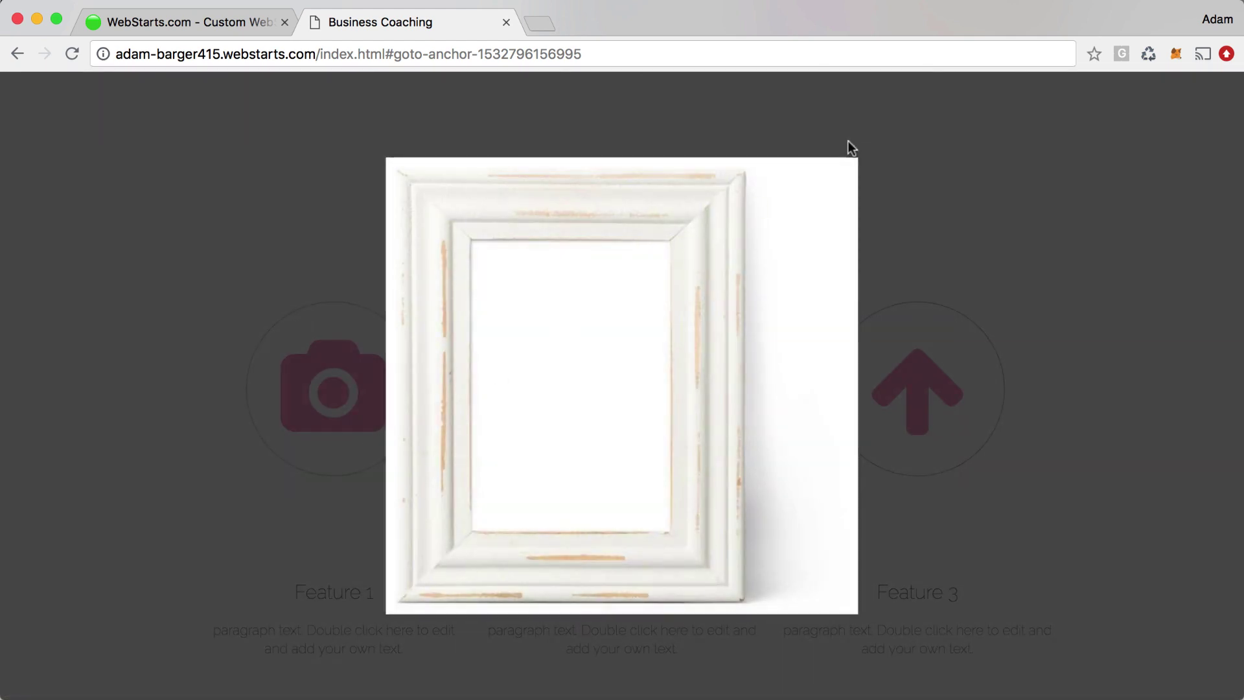
click(846, 139)
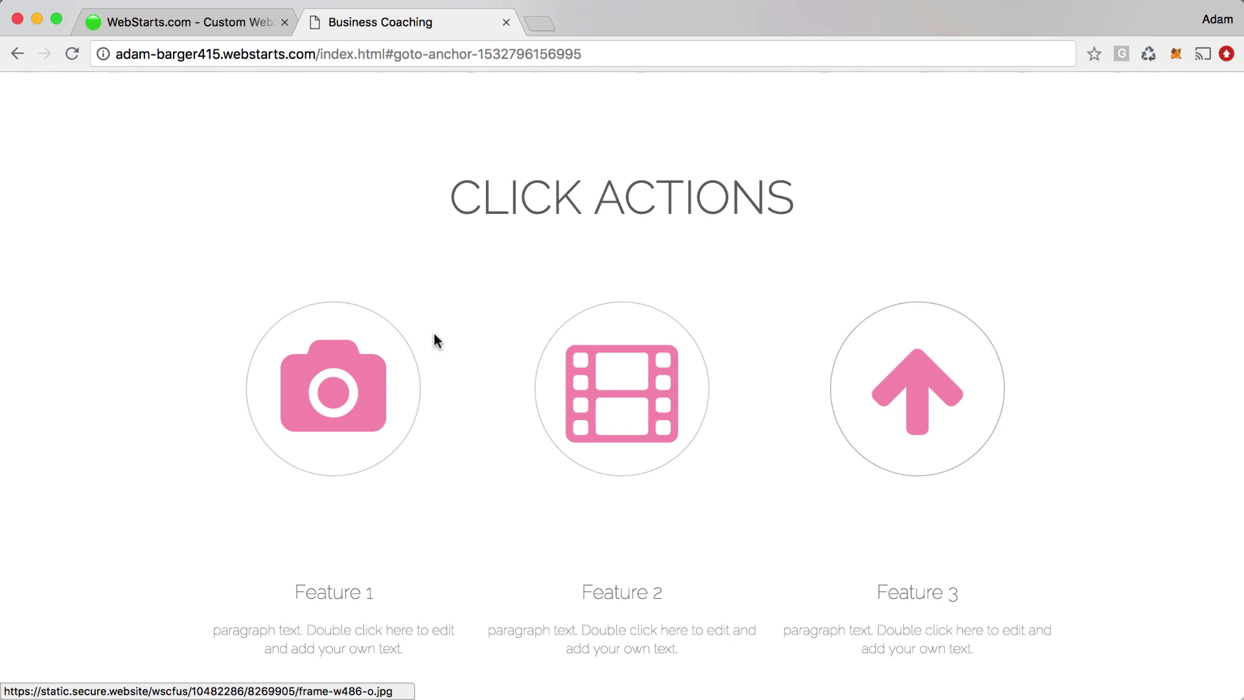
triple_click(396, 356)
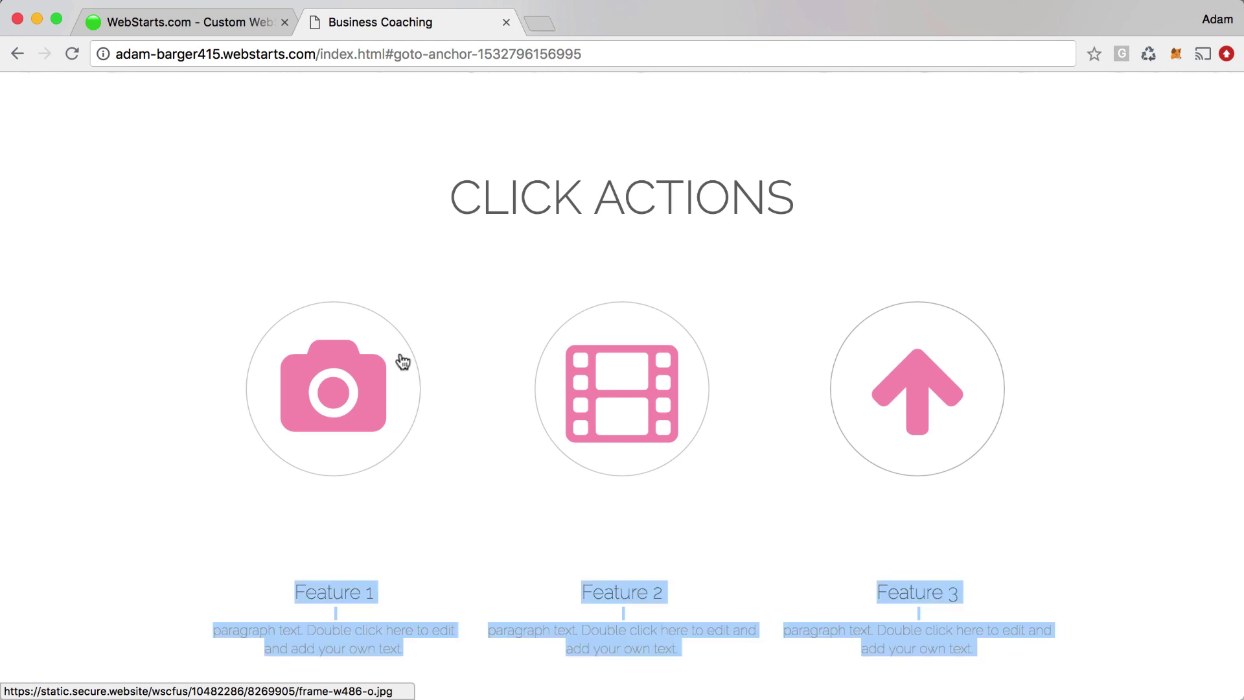
click(431, 535)
Step: Open and close the film icon's video popup, then use the up-arrow icon to return to the top
click(598, 380)
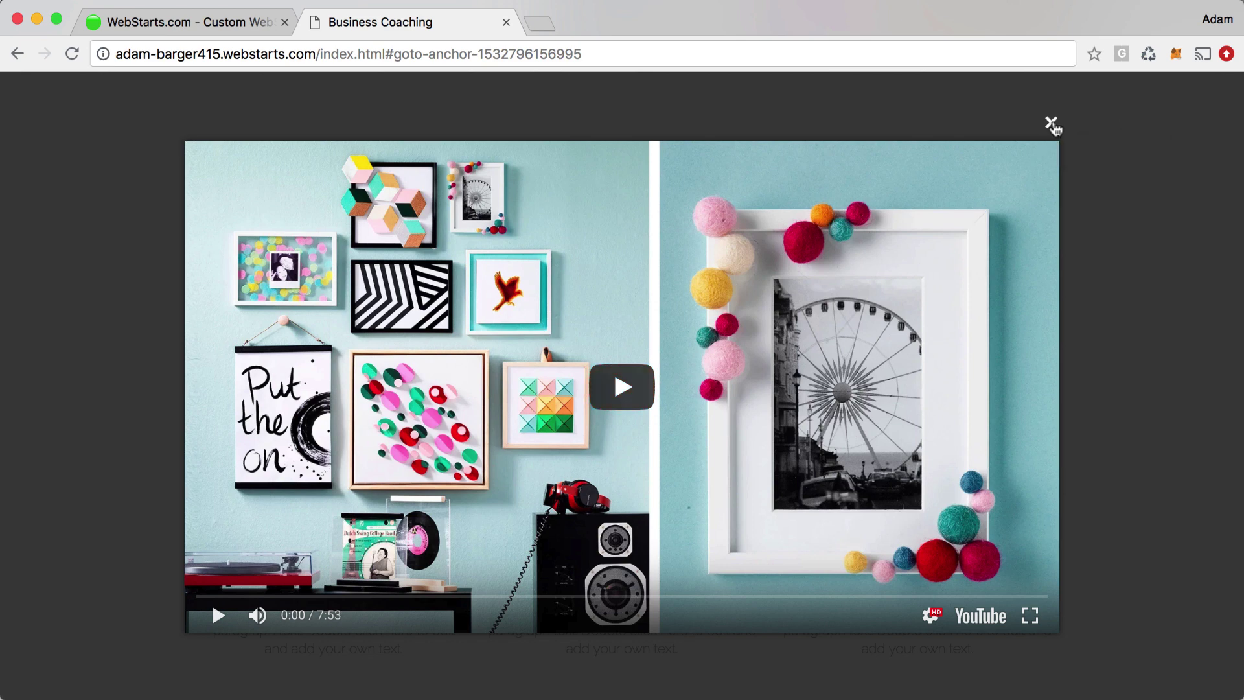
click(1052, 124)
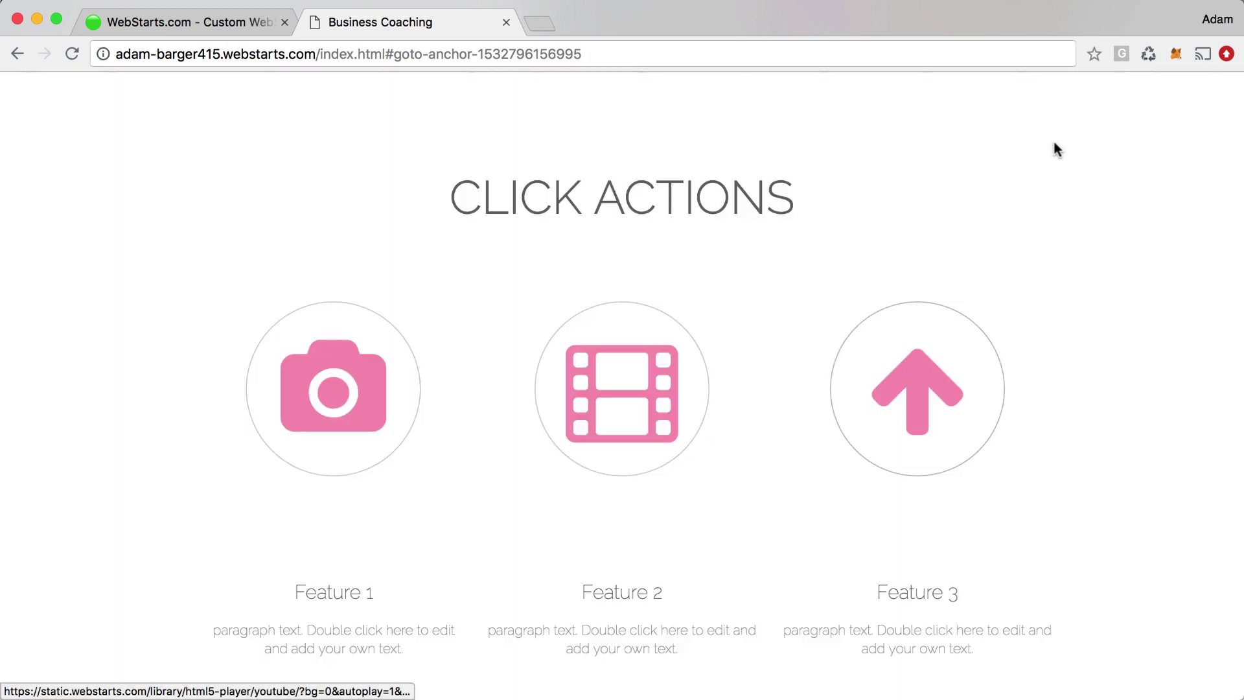
click(943, 382)
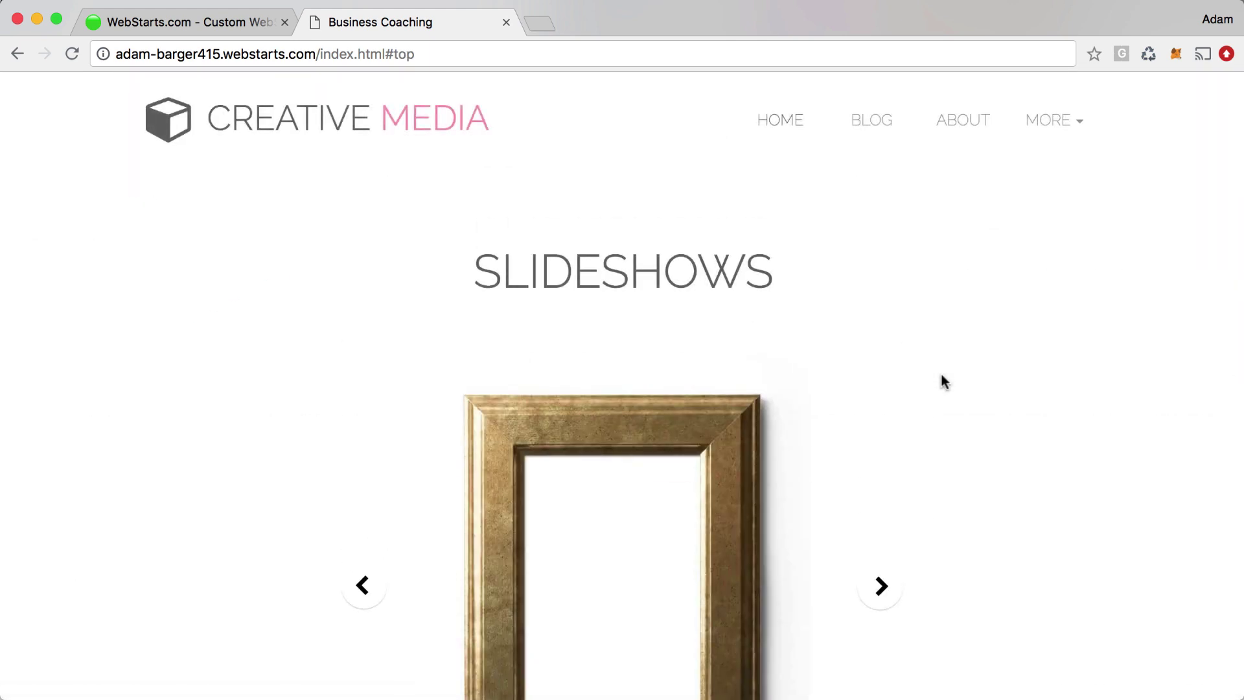
Step: Scroll through the live site and test that the up-arrow icon jumps back to the page top
scroll(943, 382, down, 15)
scroll(944, 383, up, 3)
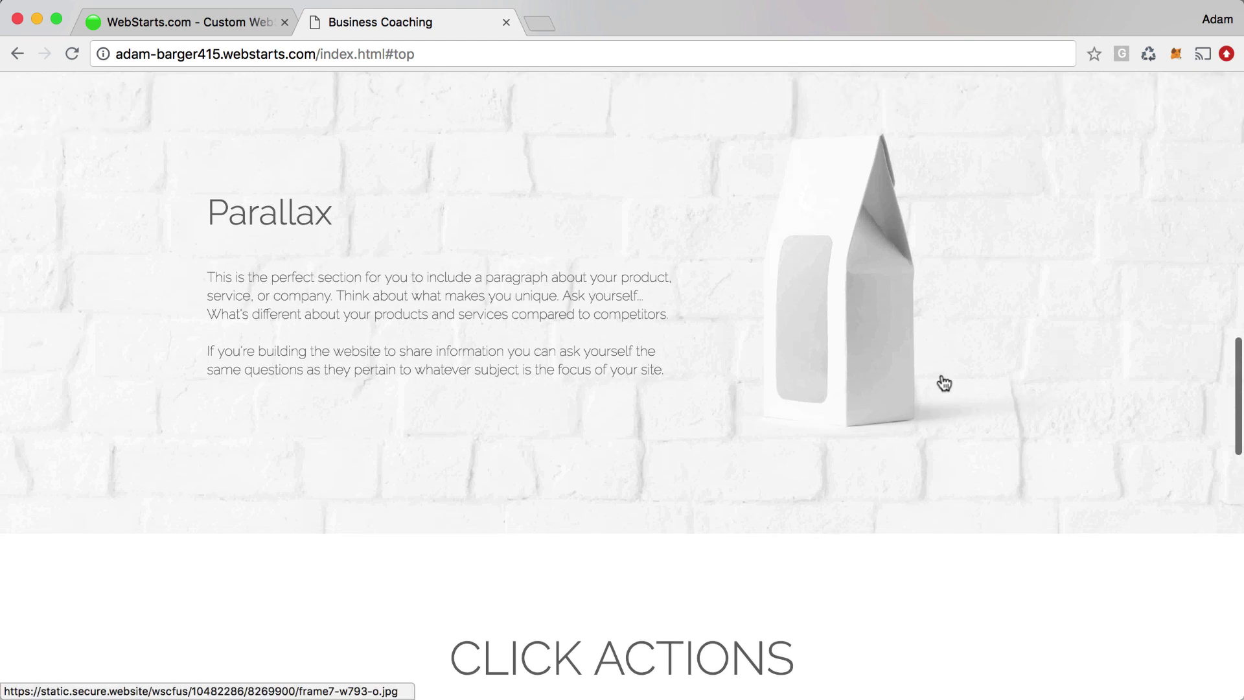
scroll(943, 383, down, 3)
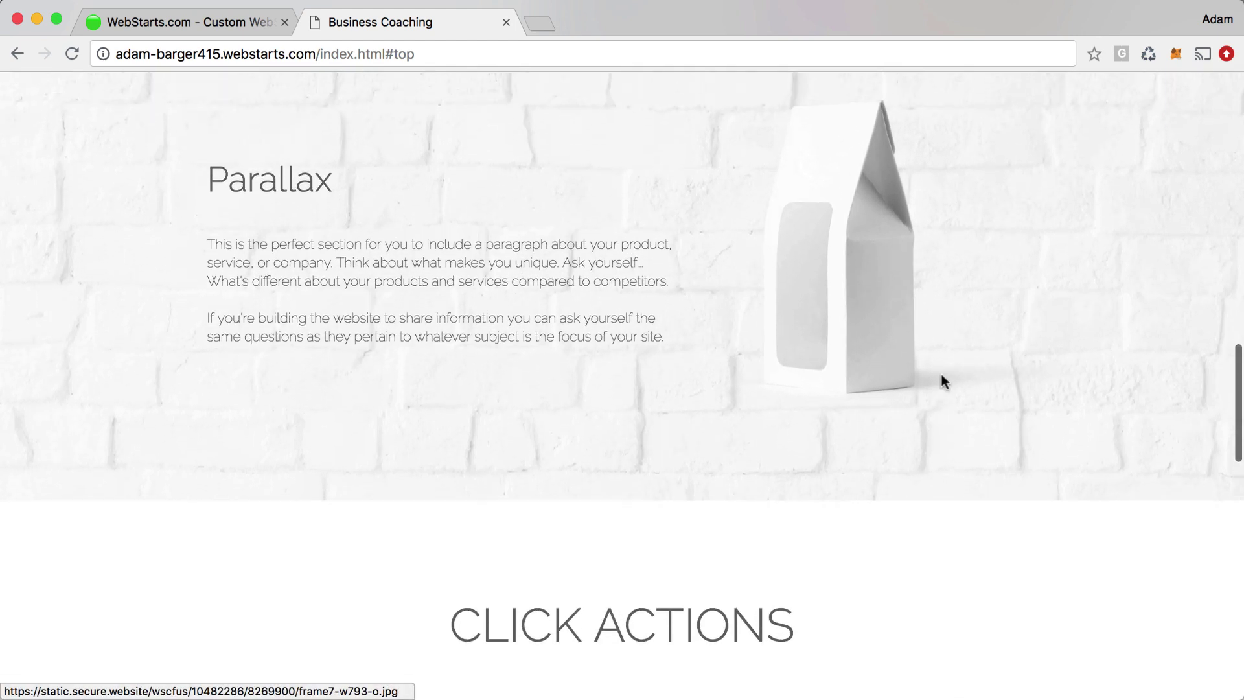
scroll(944, 383, up, 3)
scroll(944, 383, down, 1)
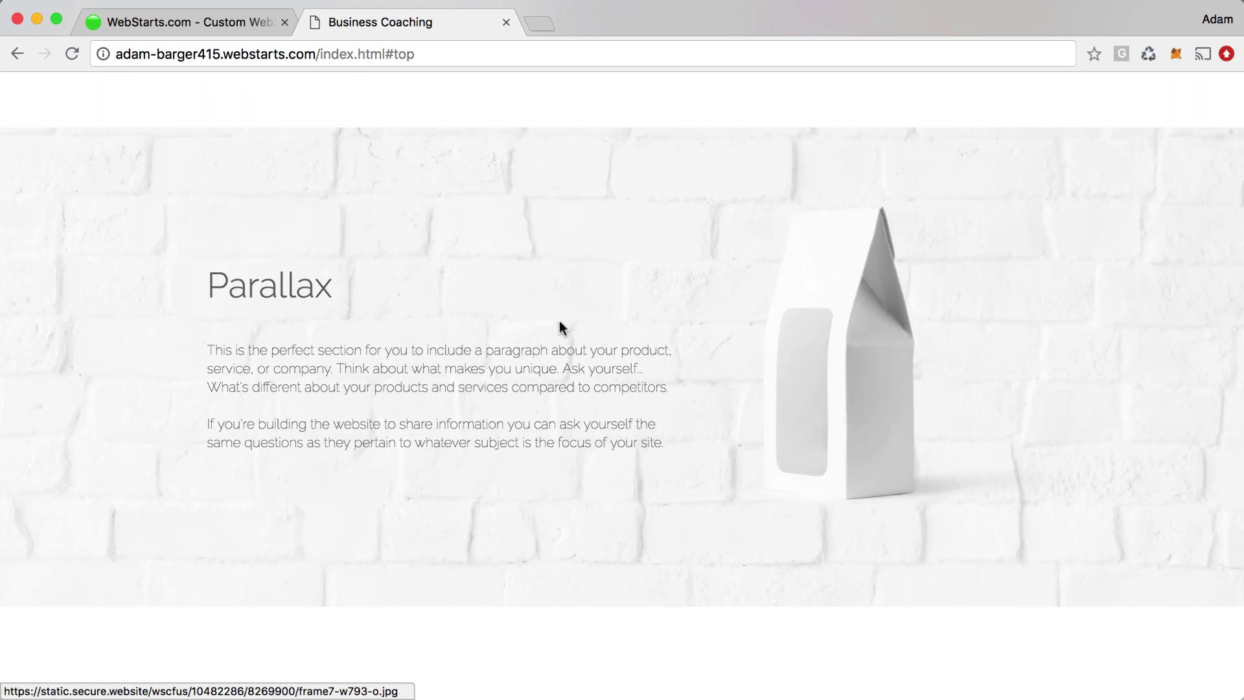
scroll(834, 347, up, 3)
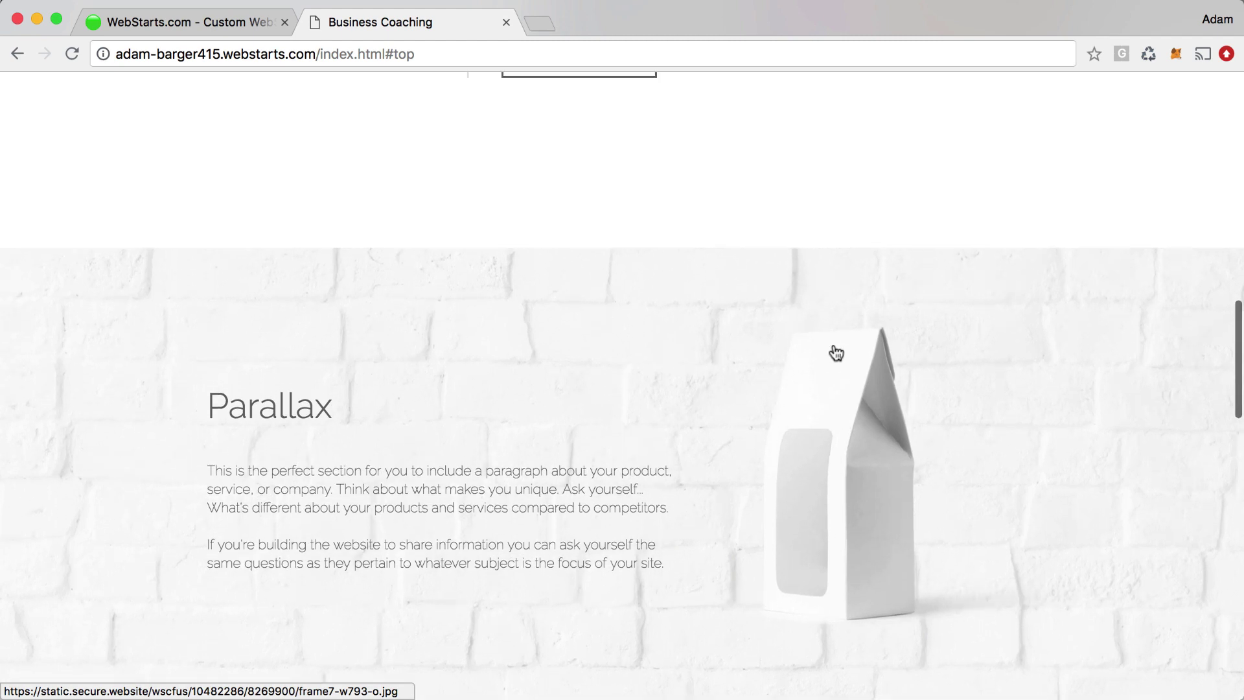
scroll(836, 350, down, 3)
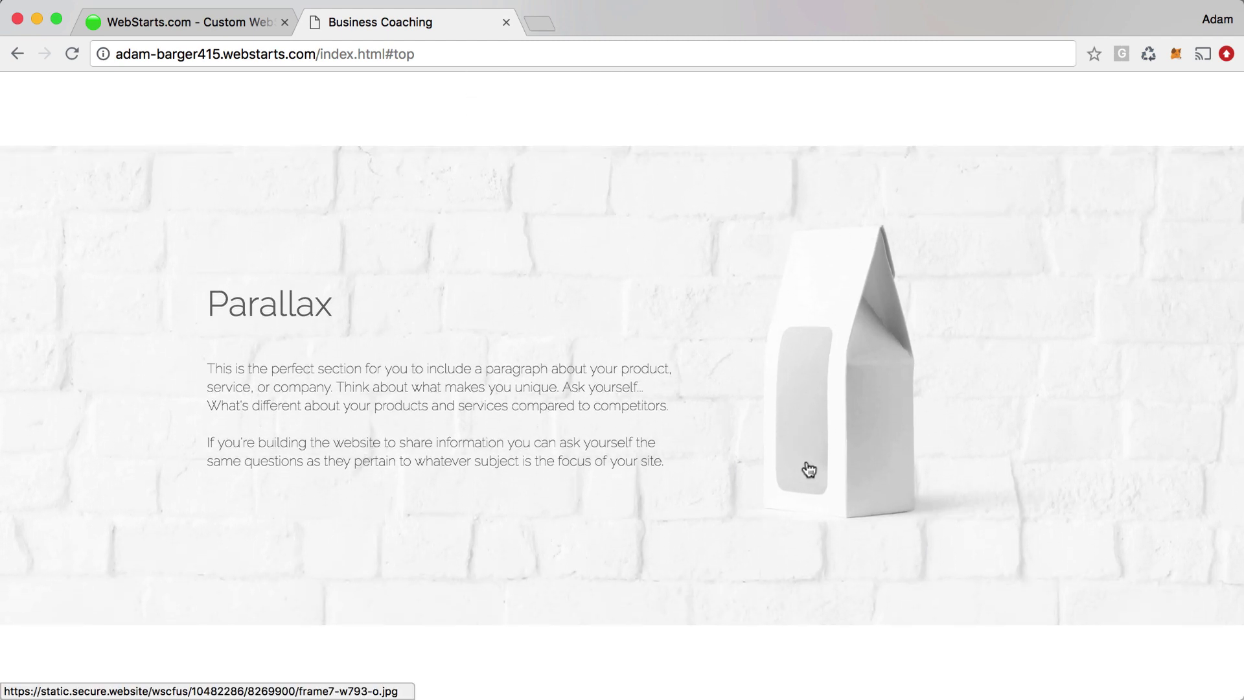
scroll(808, 466, down, 3)
scroll(810, 472, up, 4)
scroll(810, 473, down, 3)
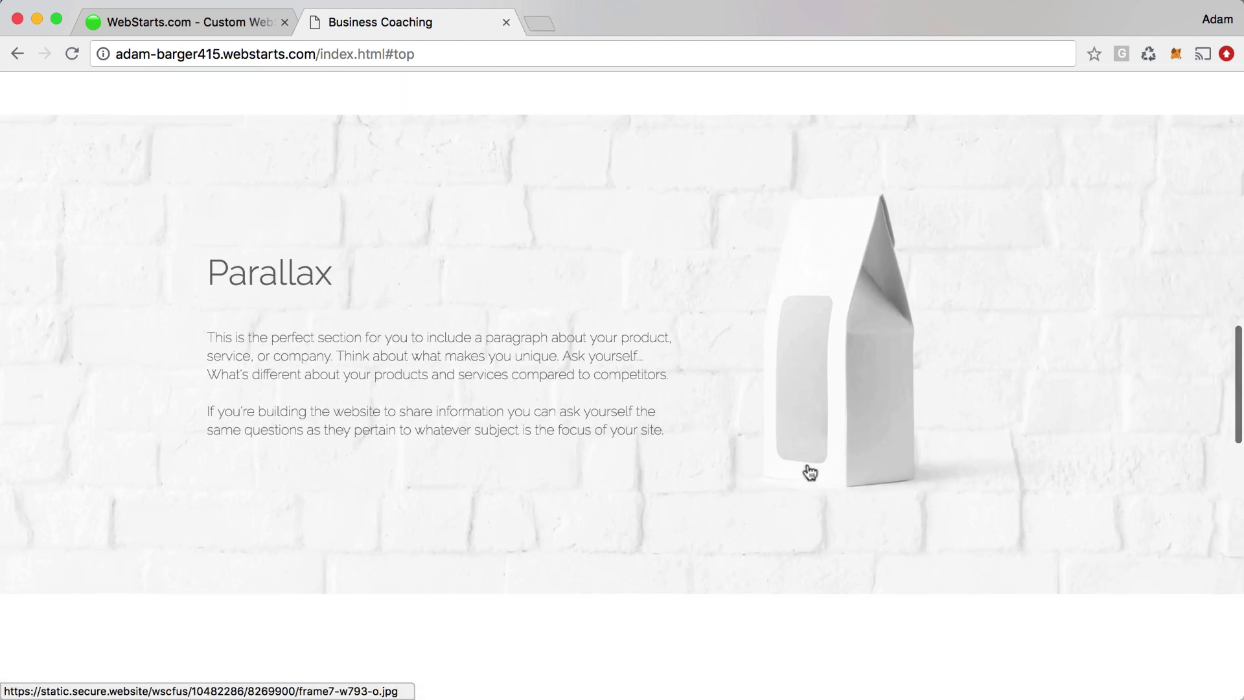
scroll(810, 473, up, 3)
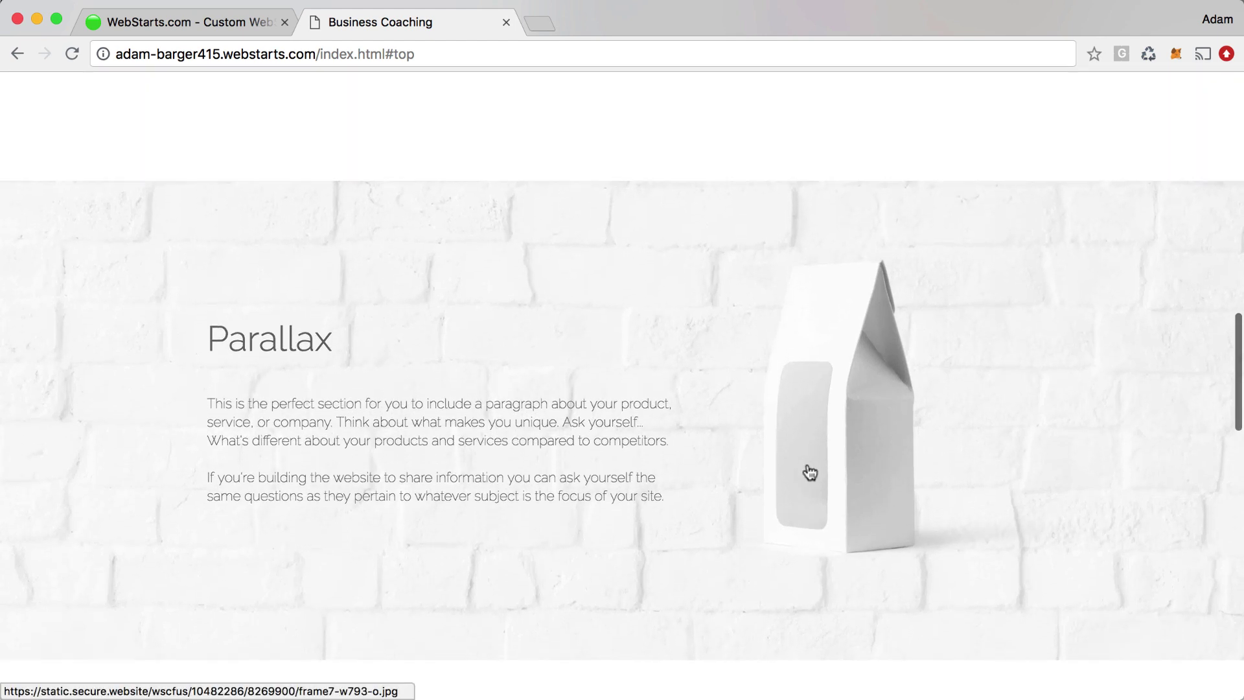
scroll(810, 473, down, 1)
scroll(807, 460, down, 2)
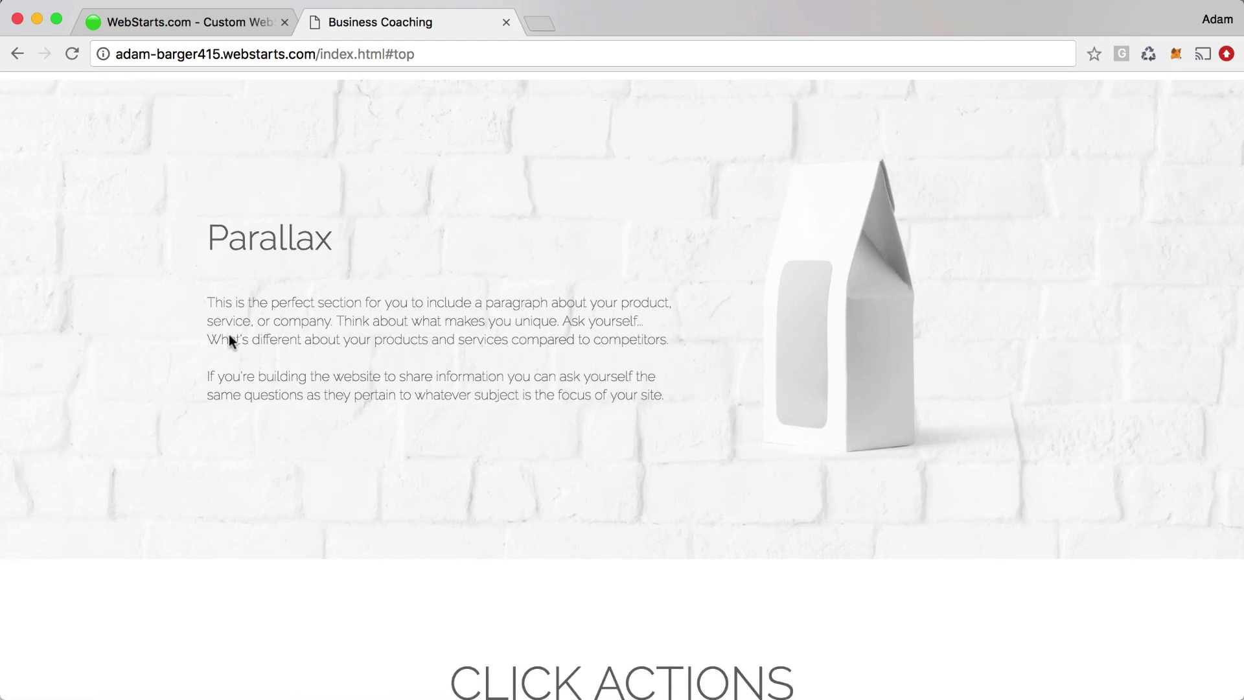
scroll(787, 459, down, 15)
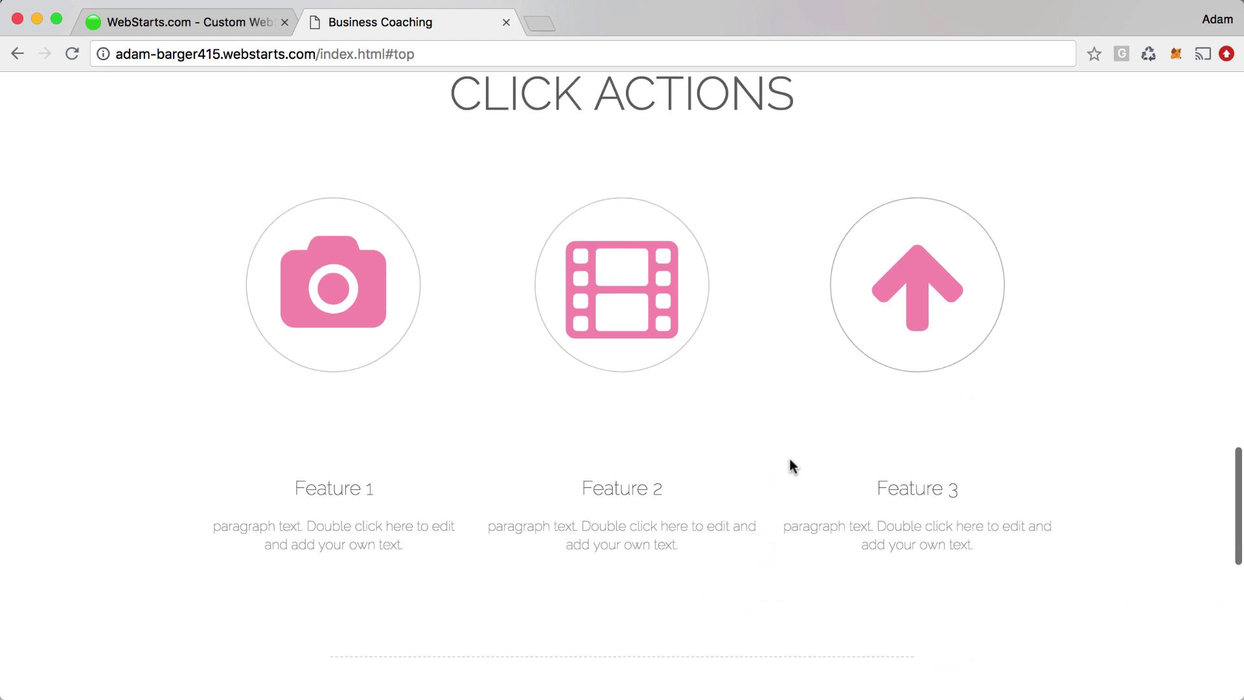
scroll(792, 464, down, 5)
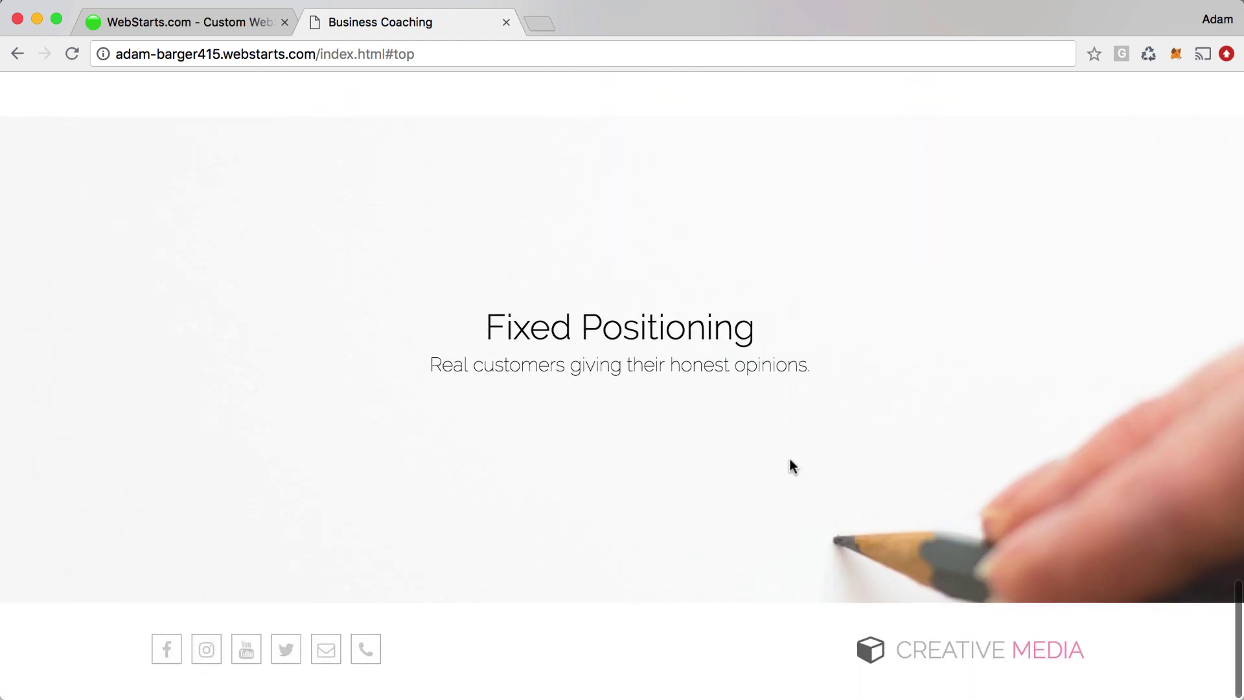
scroll(792, 465, up, 4)
scroll(792, 466, down, 2)
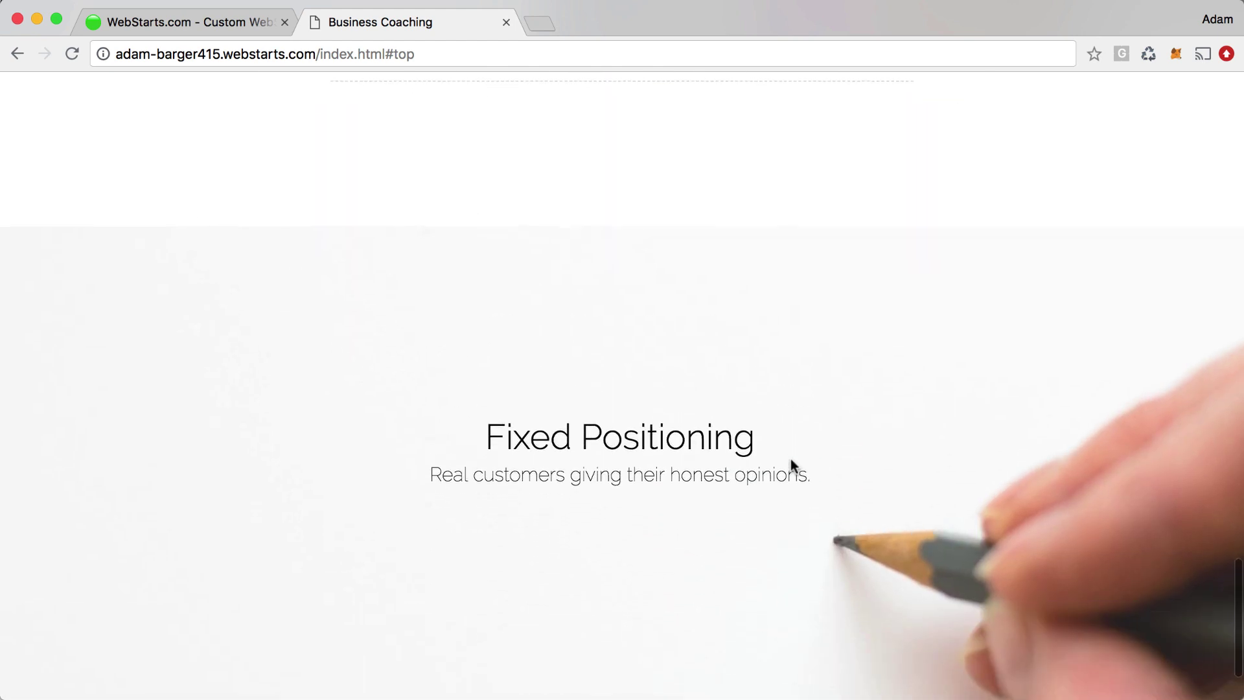
scroll(792, 465, down, 2)
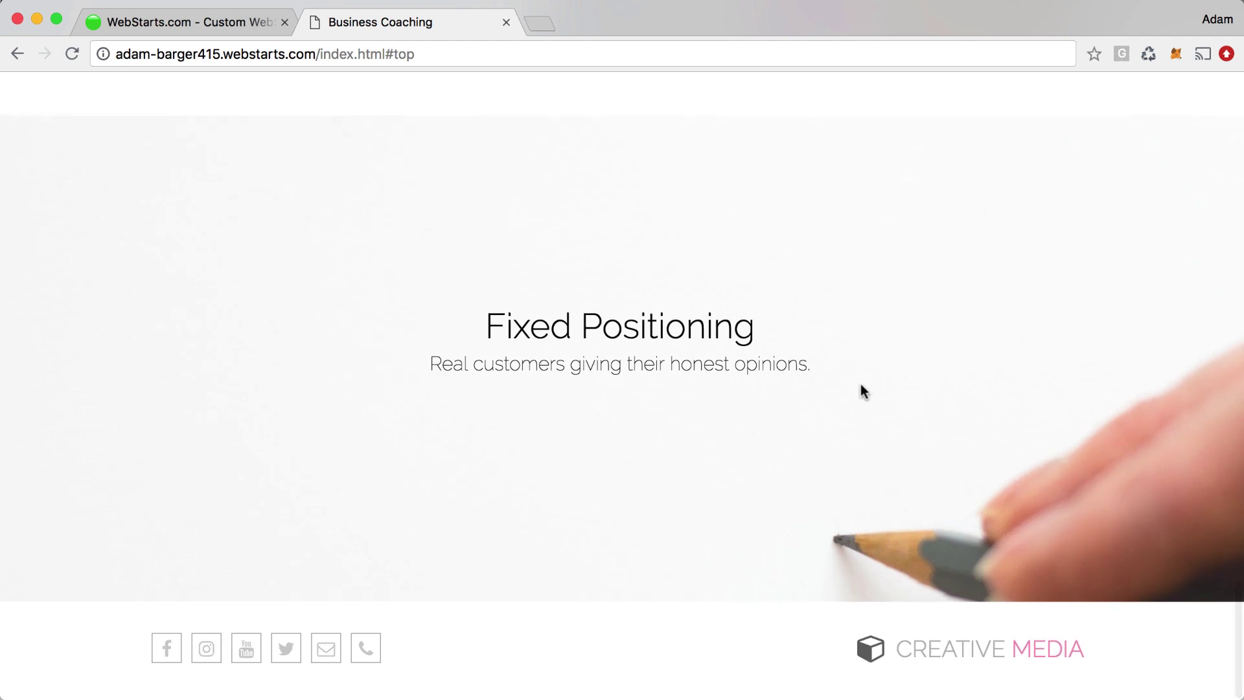
scroll(882, 379, up, 4)
scroll(888, 380, down, 4)
scroll(888, 381, up, 11)
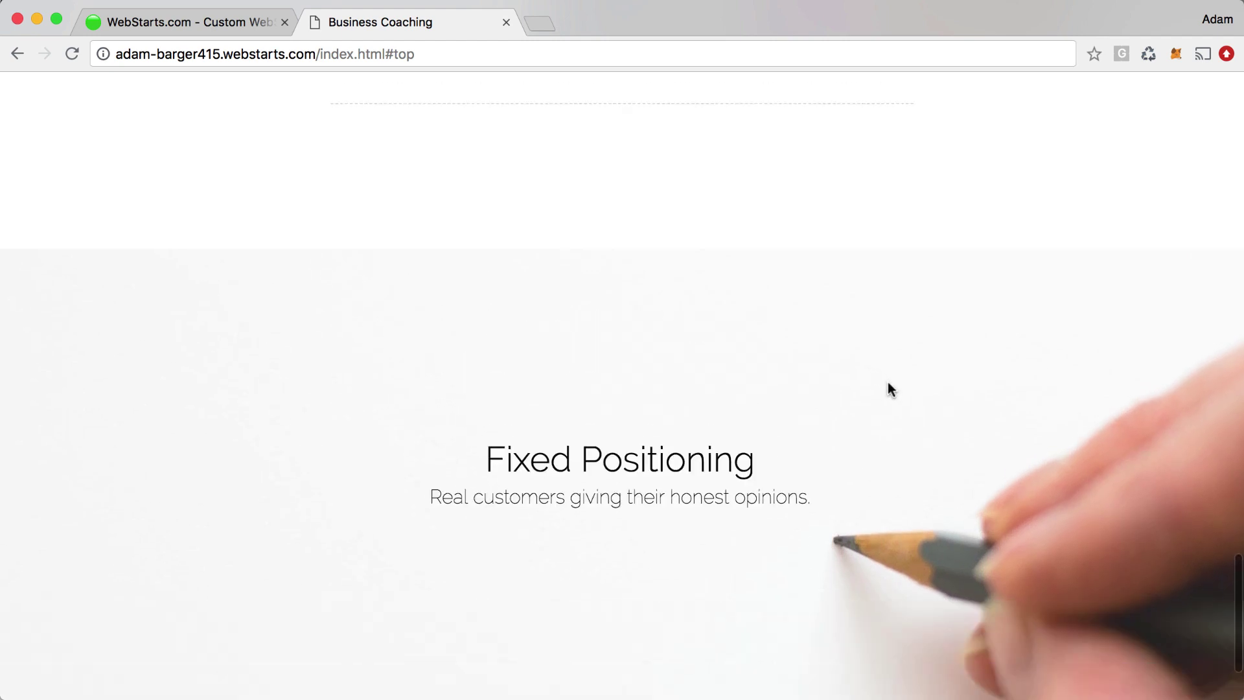
scroll(888, 384, up, 5)
scroll(888, 383, down, 5)
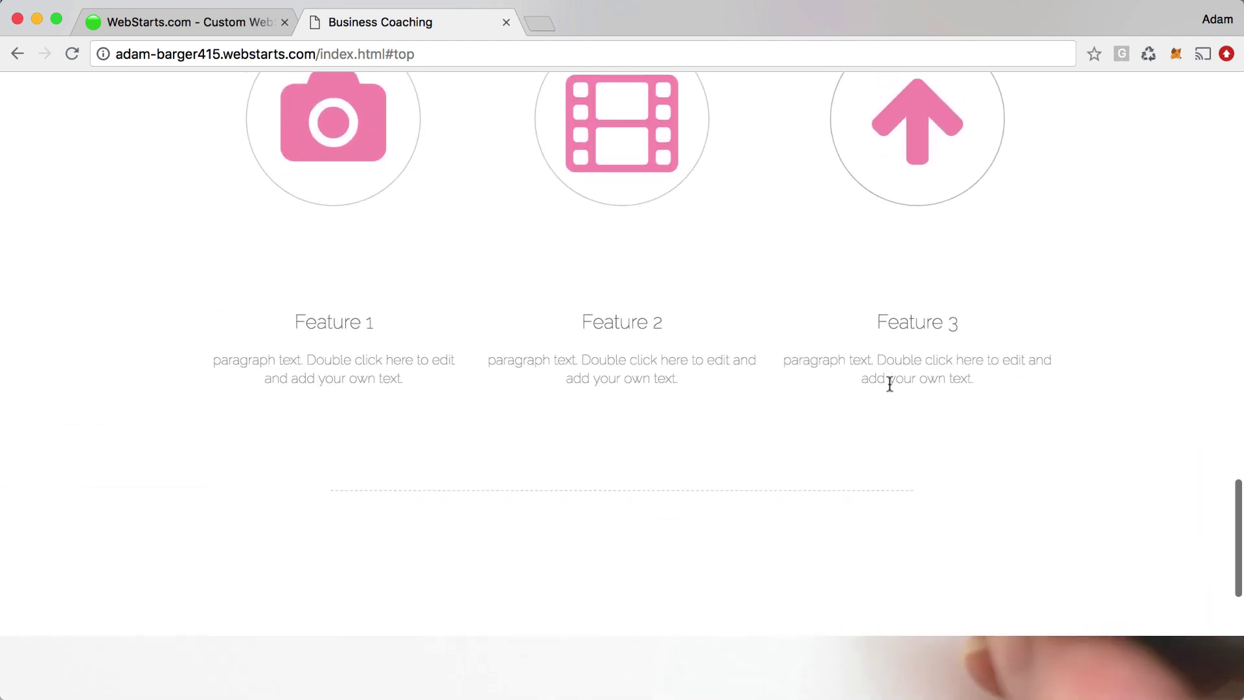
scroll(890, 384, down, 6)
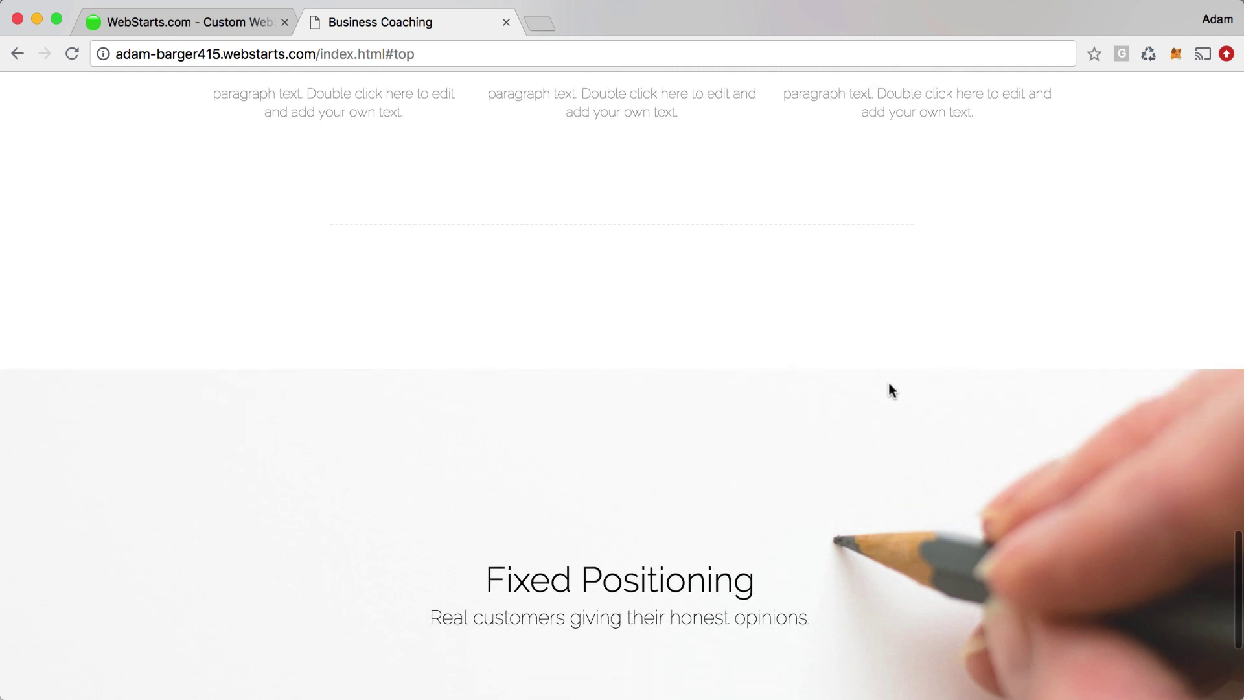
scroll(889, 385, up, 11)
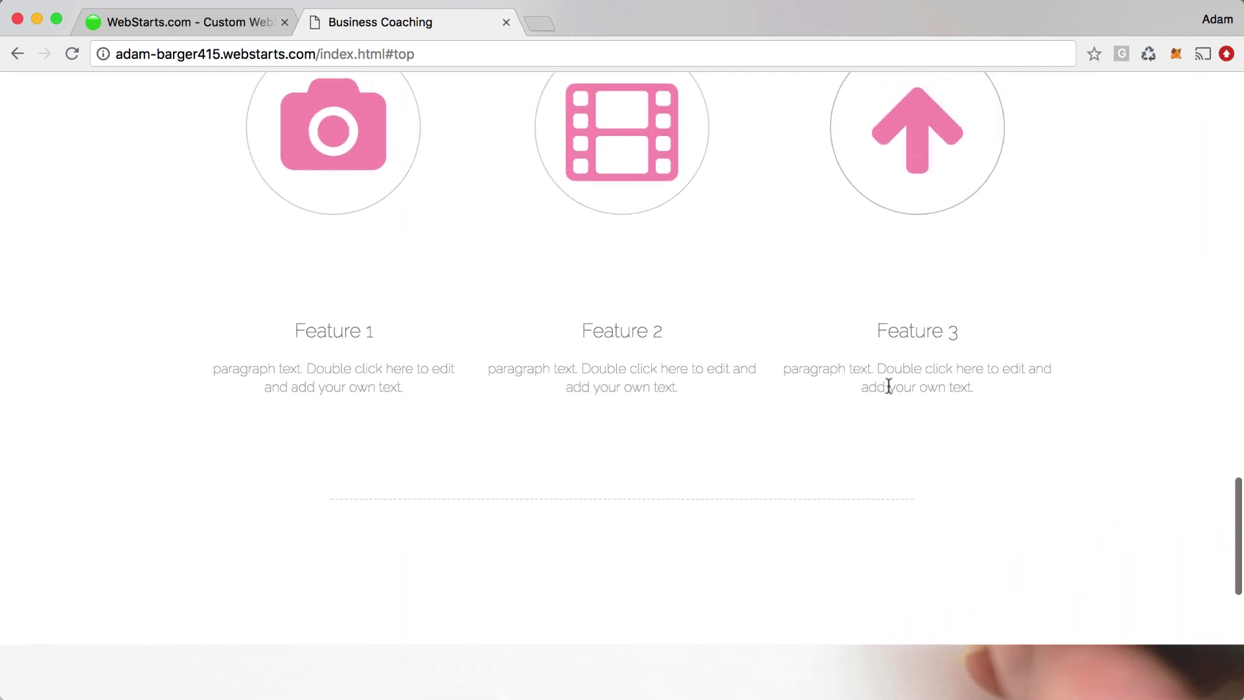
scroll(889, 386, down, 2)
scroll(889, 387, down, 13)
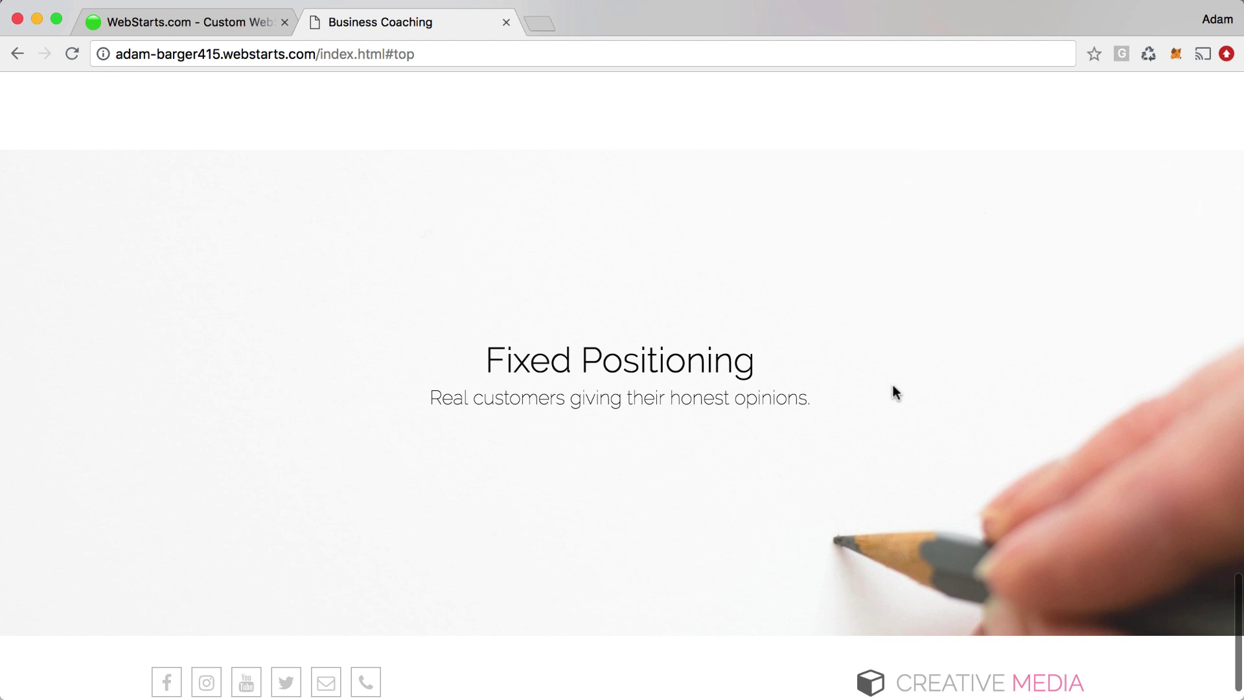
scroll(892, 382, up, 20)
click(896, 394)
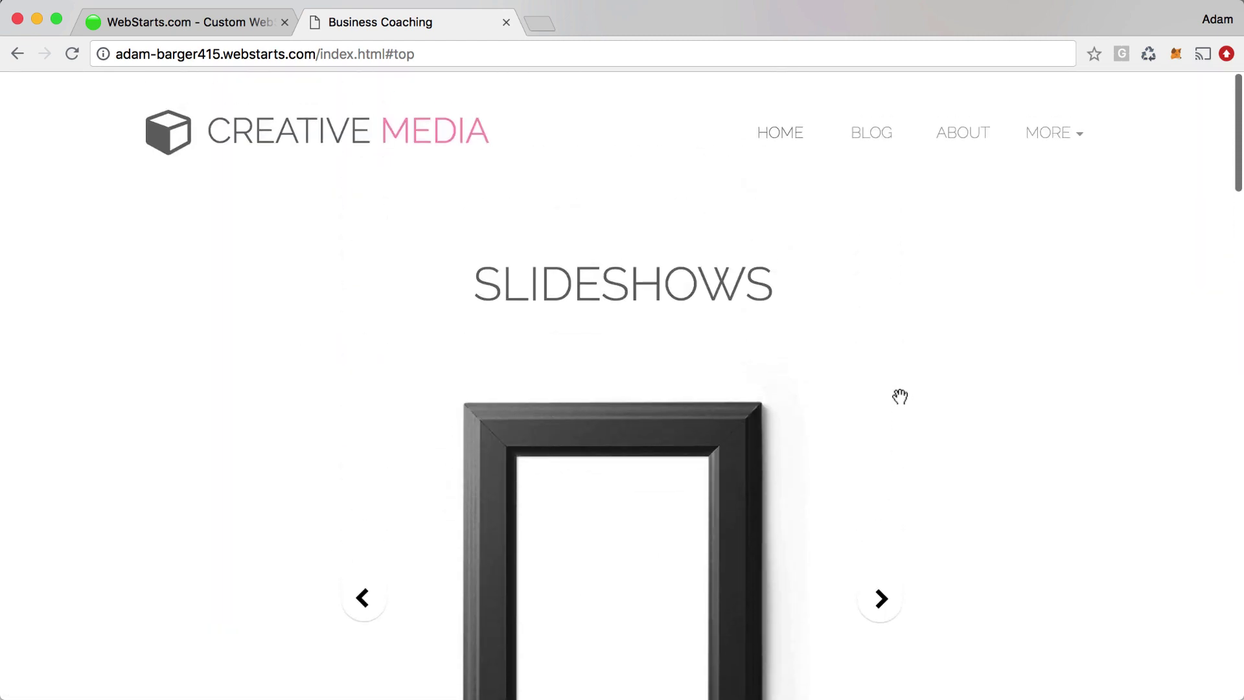
Step: Test the Click Here anchor jump to CLICK ACTIONS, then close the live site tab
scroll(894, 394, down, 20)
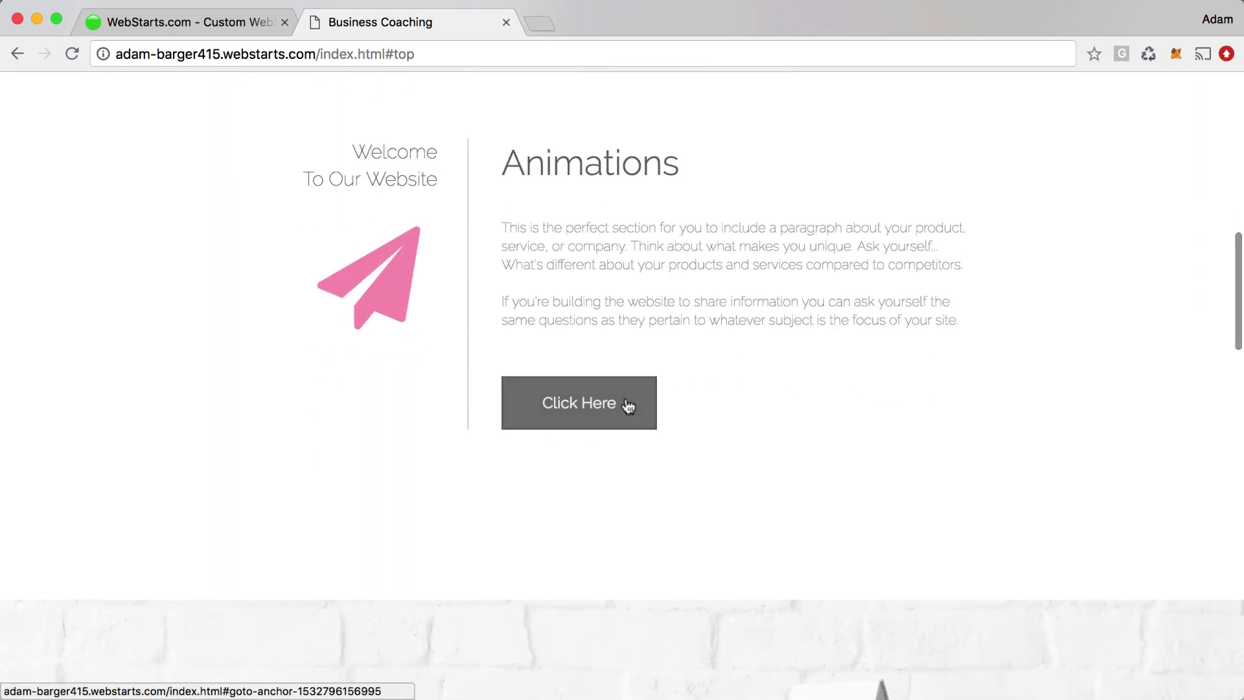
click(589, 408)
scroll(588, 407, down, 15)
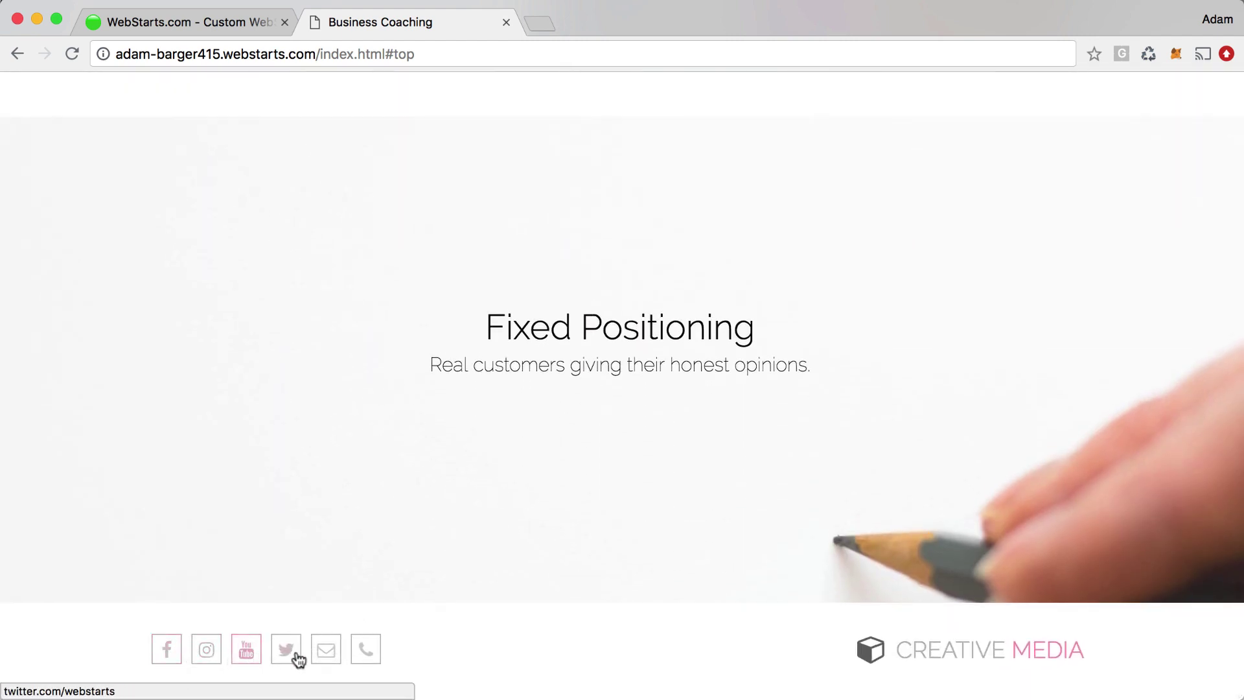
scroll(606, 623, up, 15)
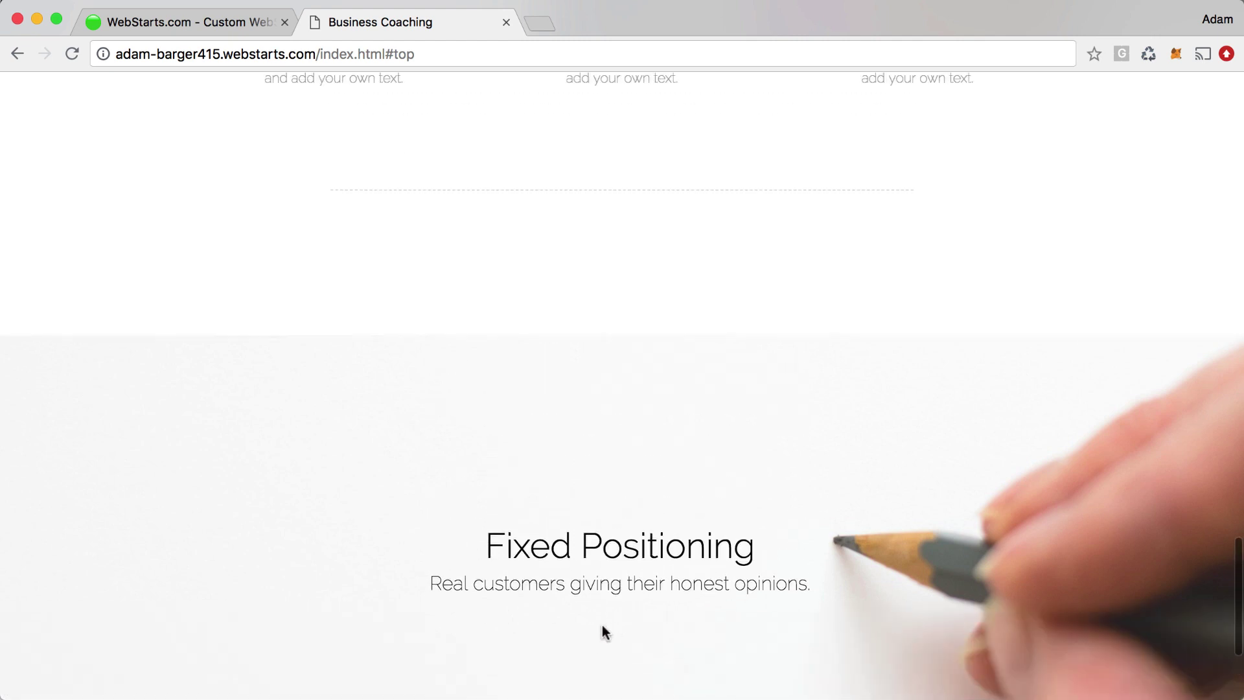
scroll(606, 632, up, 5)
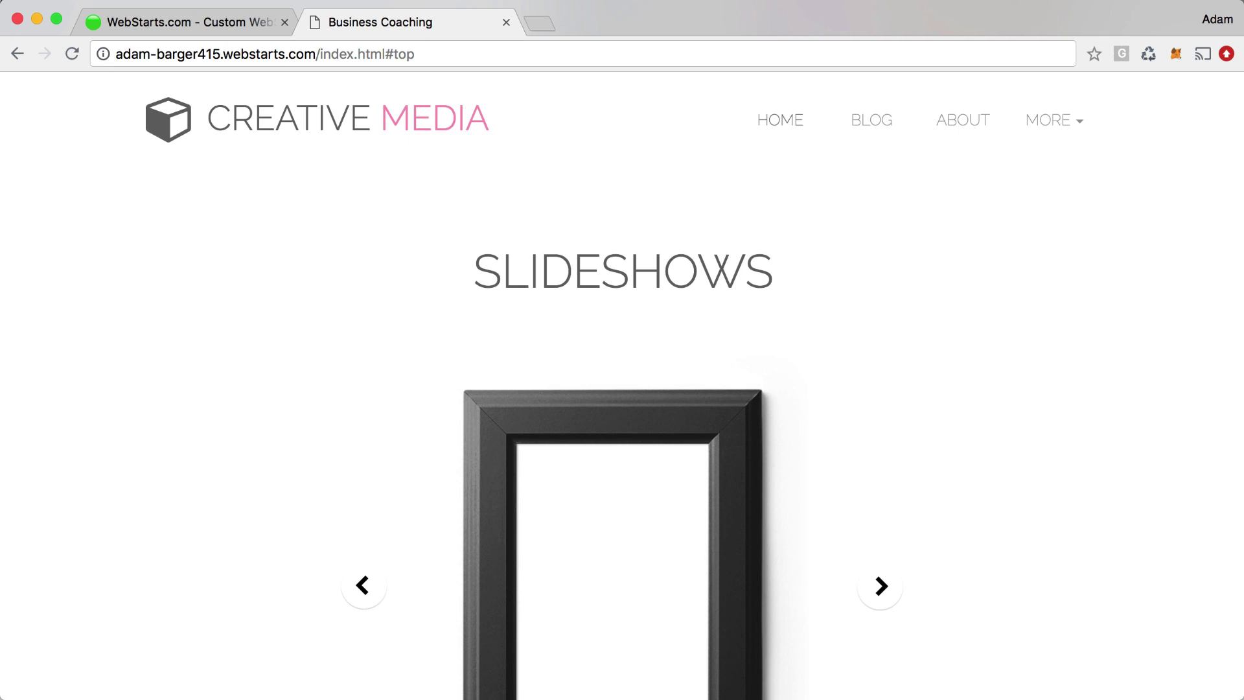
key(super+w)
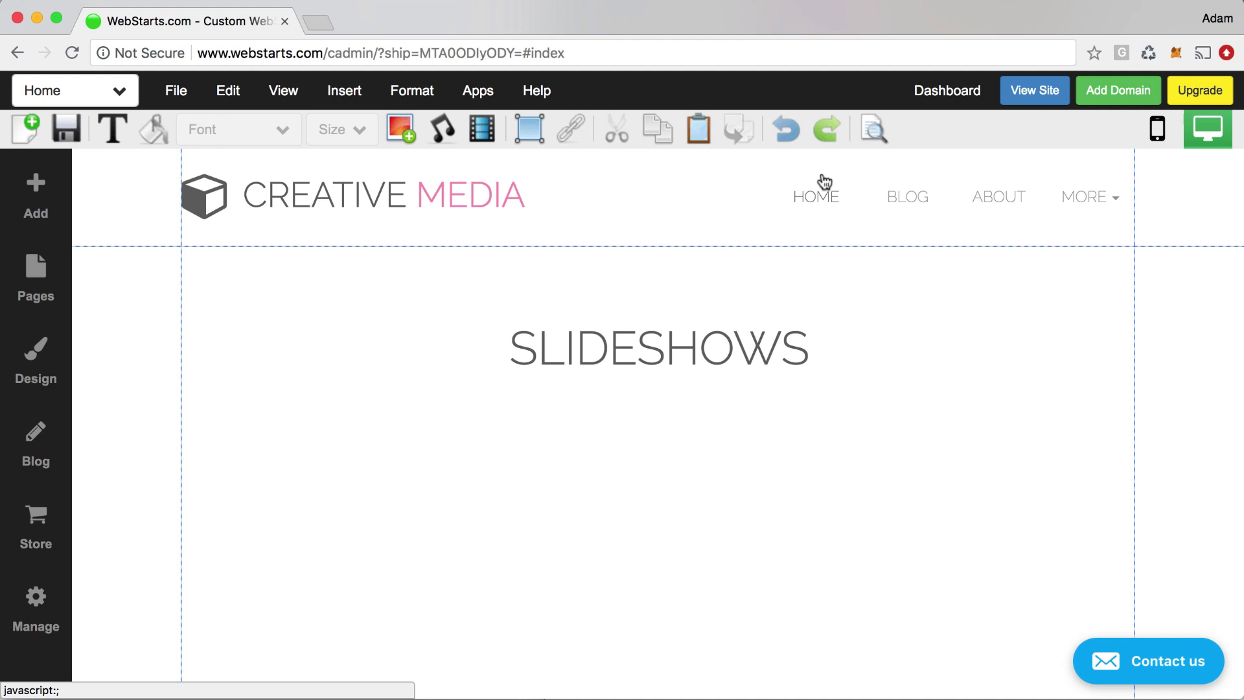
Step: Start a new slideshow from the Add sidebar's Popular list
click(37, 198)
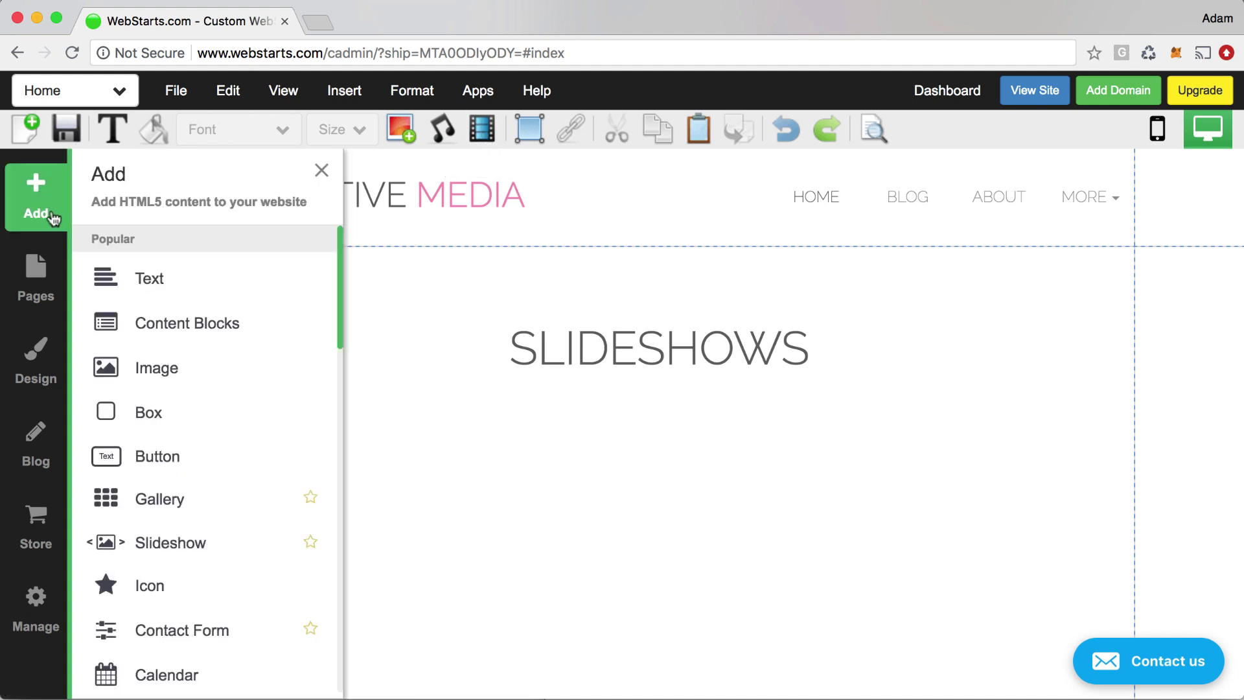
click(162, 544)
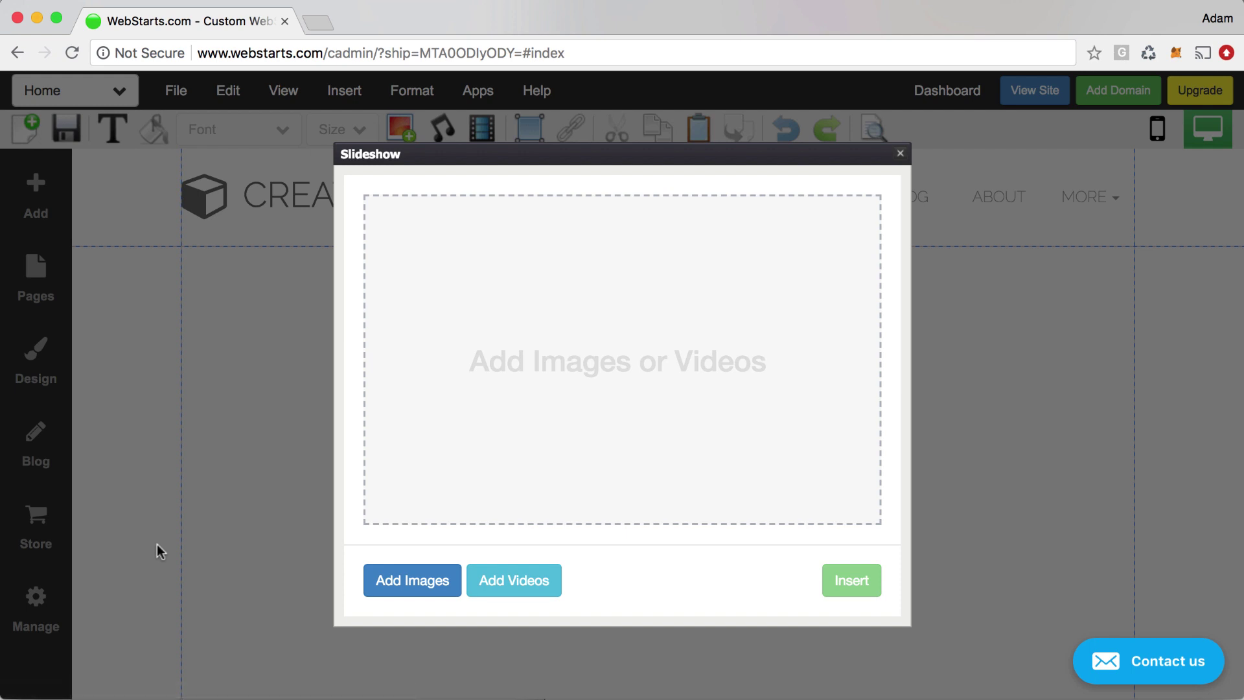
Step: Upload a frame image from the computer for the slideshow
click(383, 578)
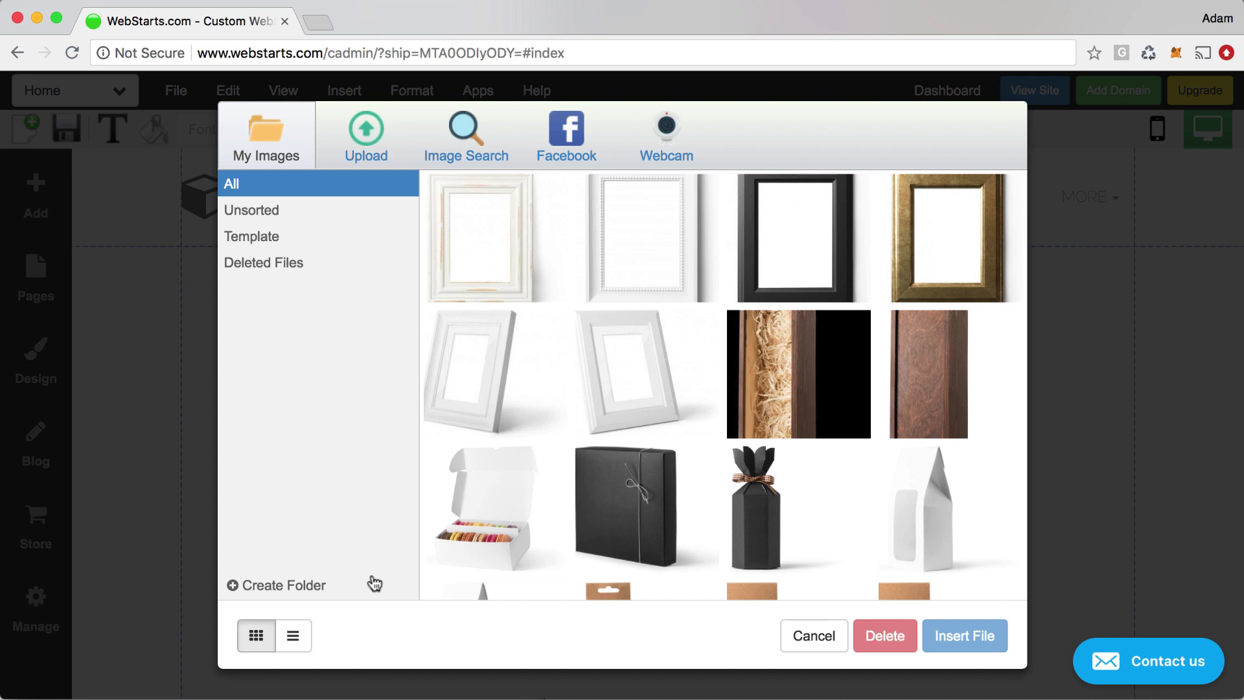
mouse_move(479, 269)
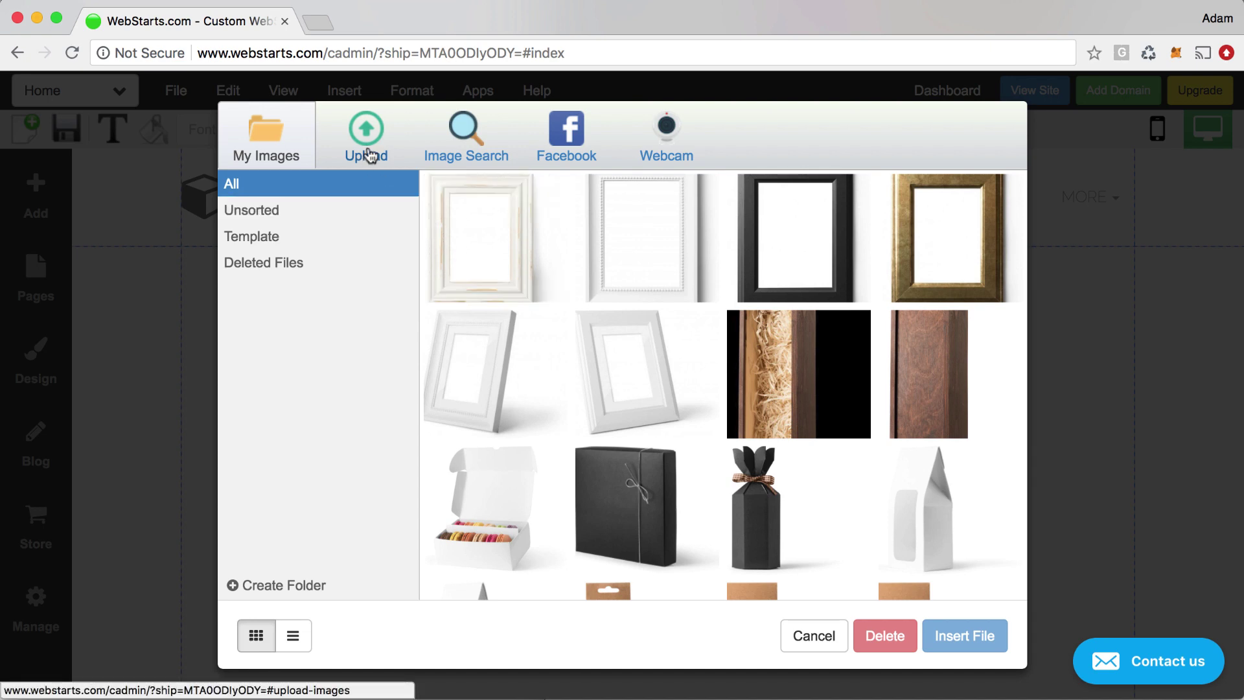
click(375, 168)
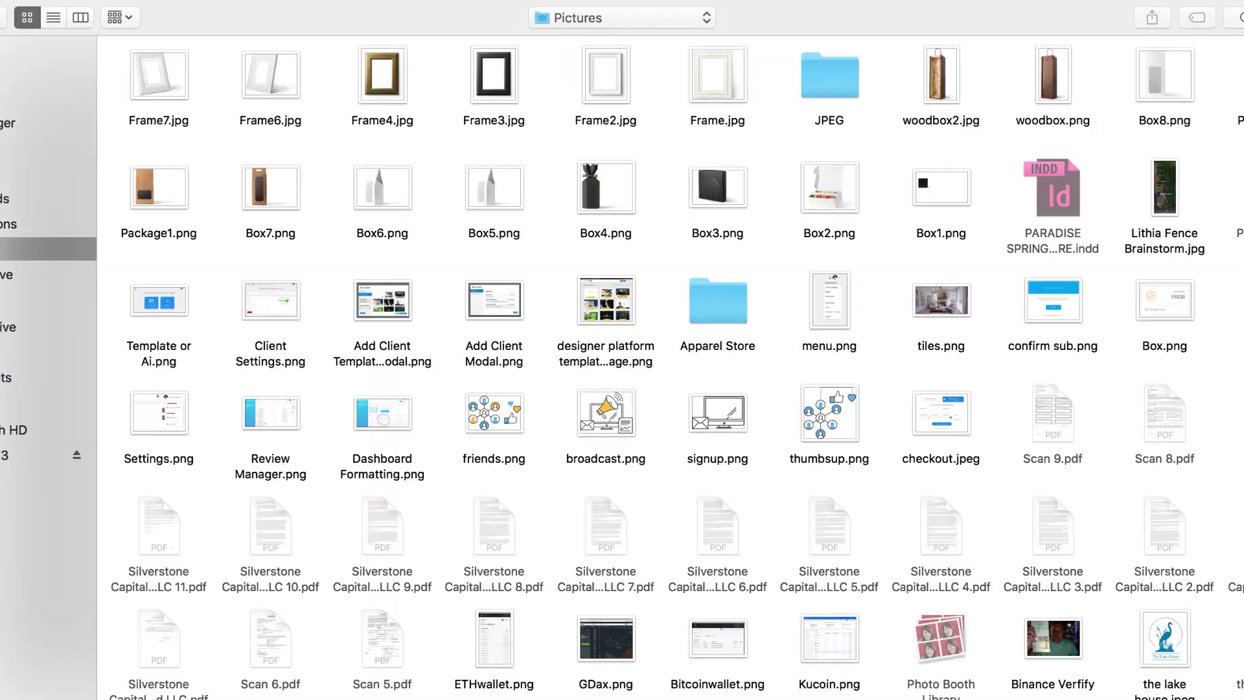
double_click(717, 75)
Step: Choose the white, black and gold frame images and insert the slideshow onto the page
click(505, 266)
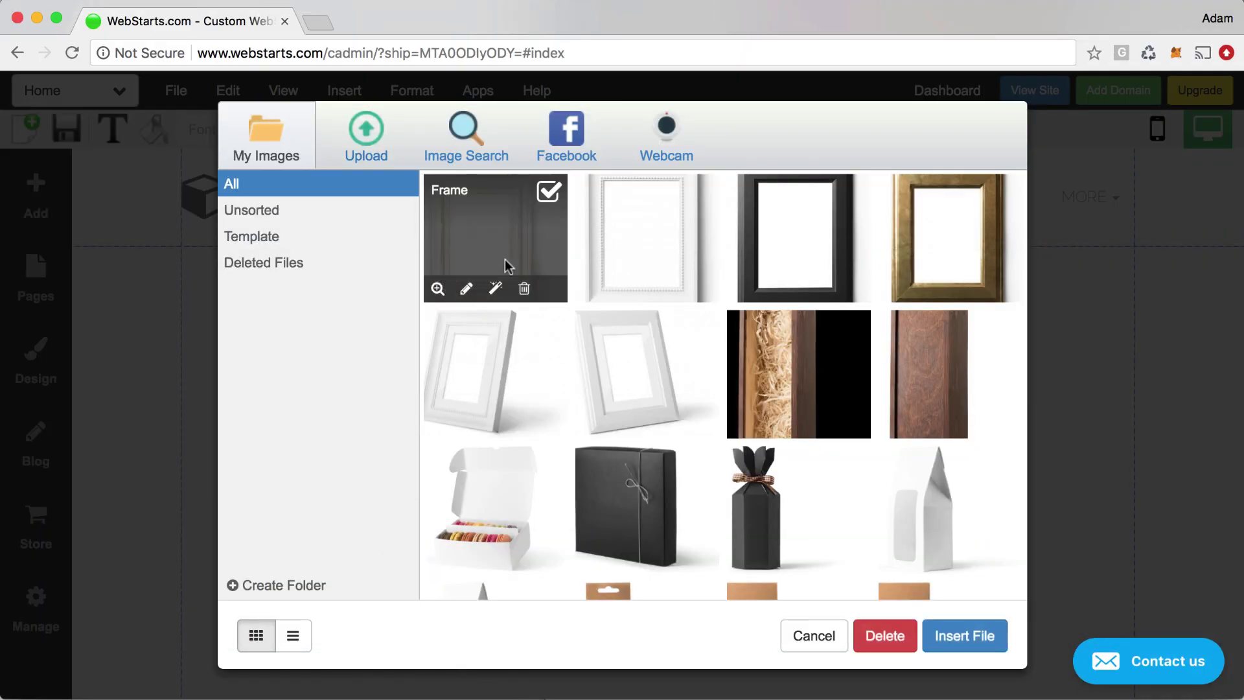
click(634, 251)
click(777, 246)
click(924, 217)
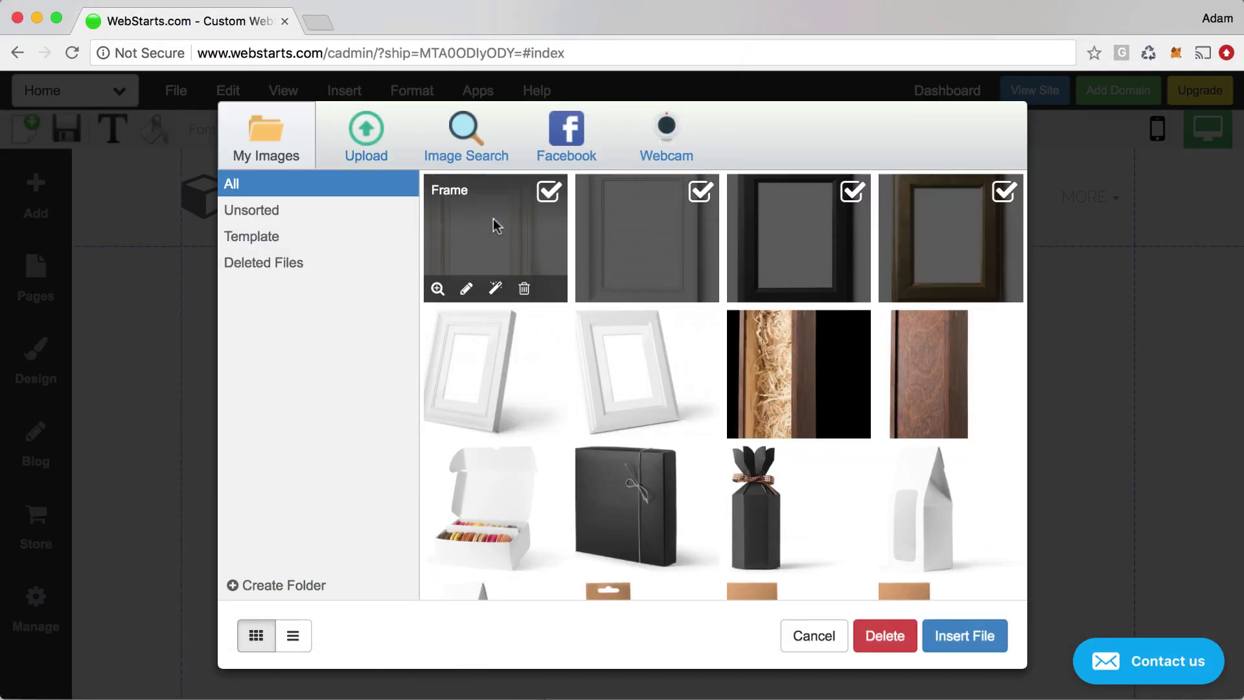
click(548, 193)
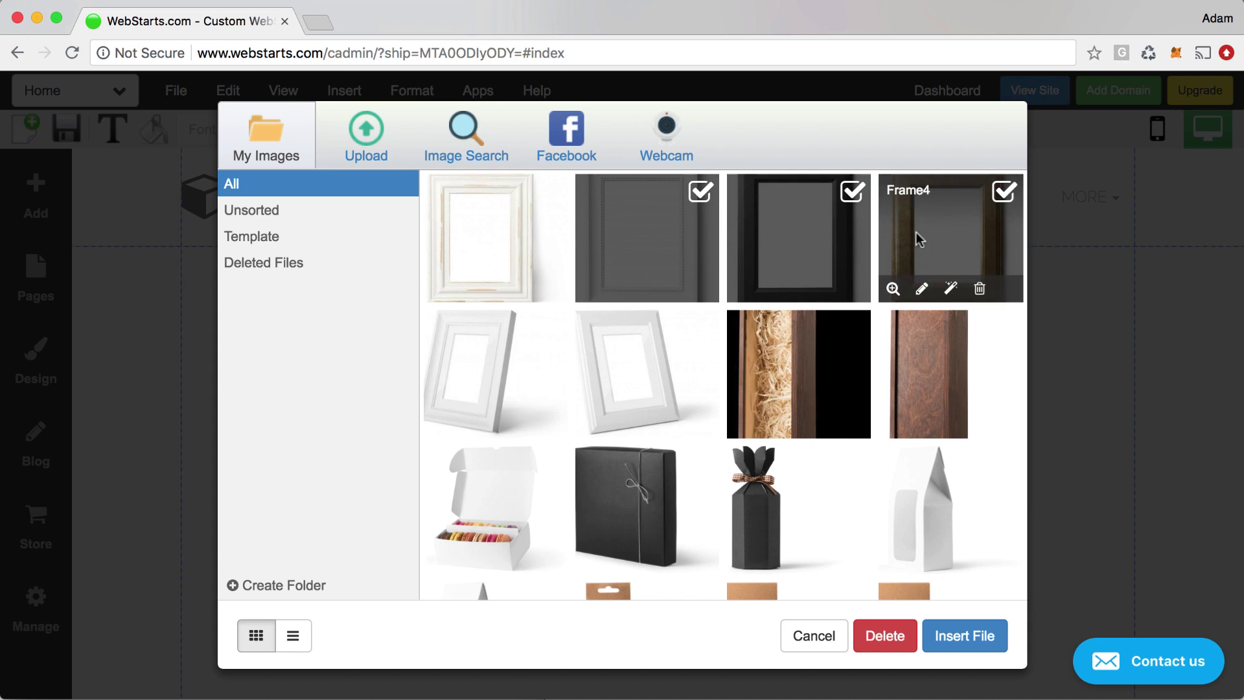
click(994, 653)
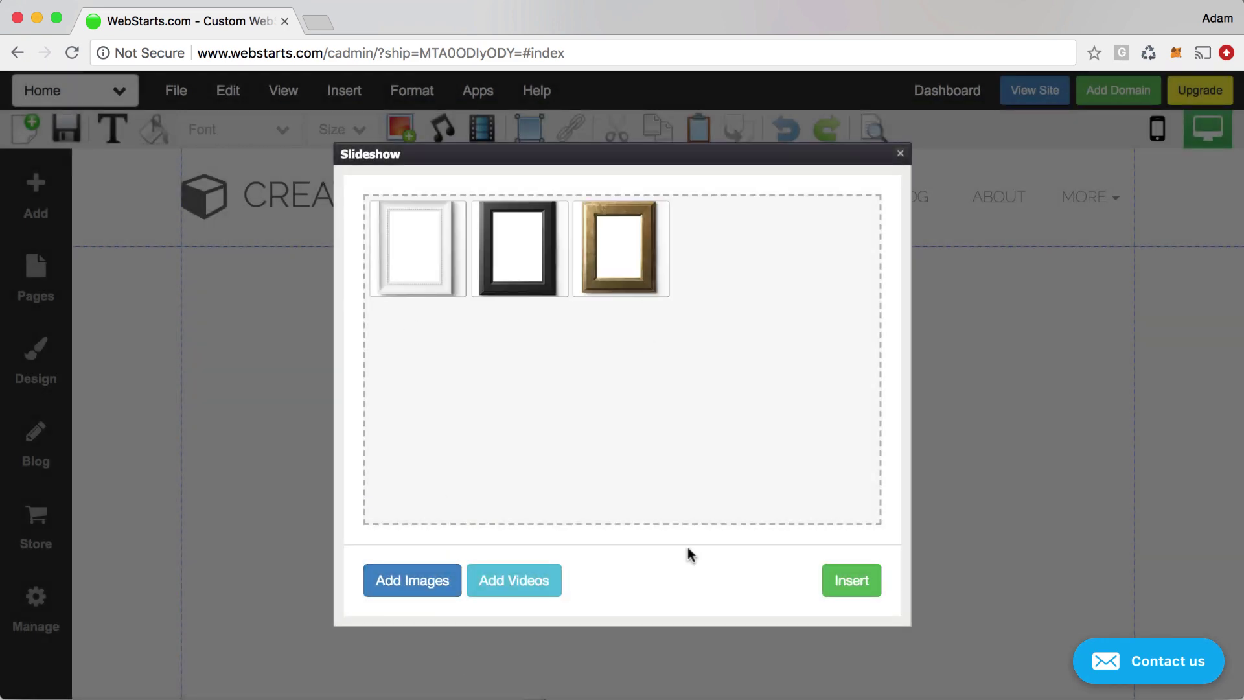
mouse_move(628, 286)
mouse_down()
mouse_move(489, 281)
mouse_move(638, 307)
mouse_move(647, 283)
mouse_up()
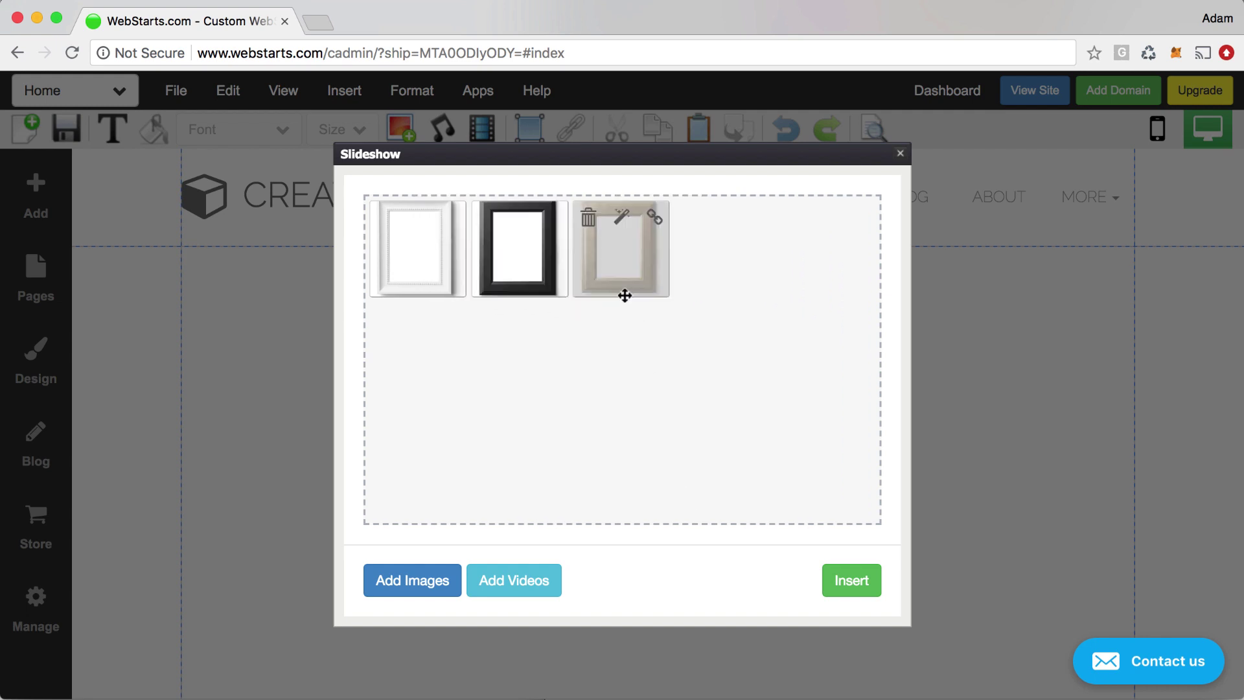
click(848, 583)
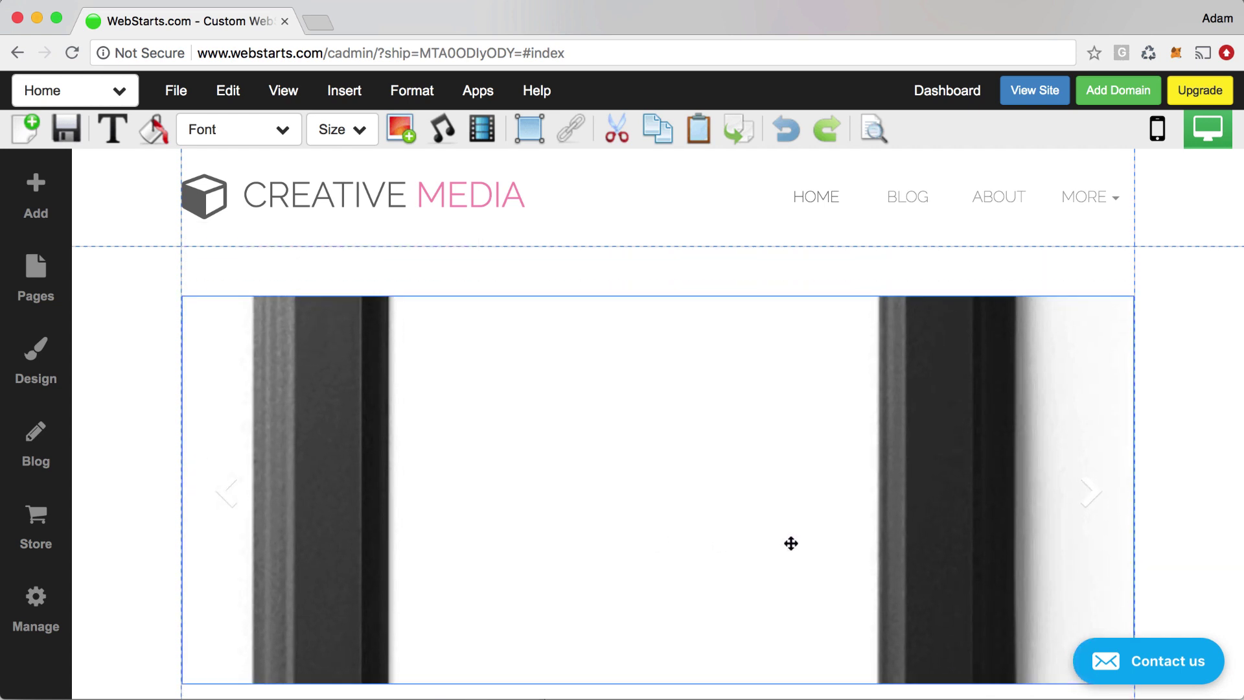
Step: In the slideshow's settings, set the arrow style to Light 3 and the transition to Fade
click(787, 545)
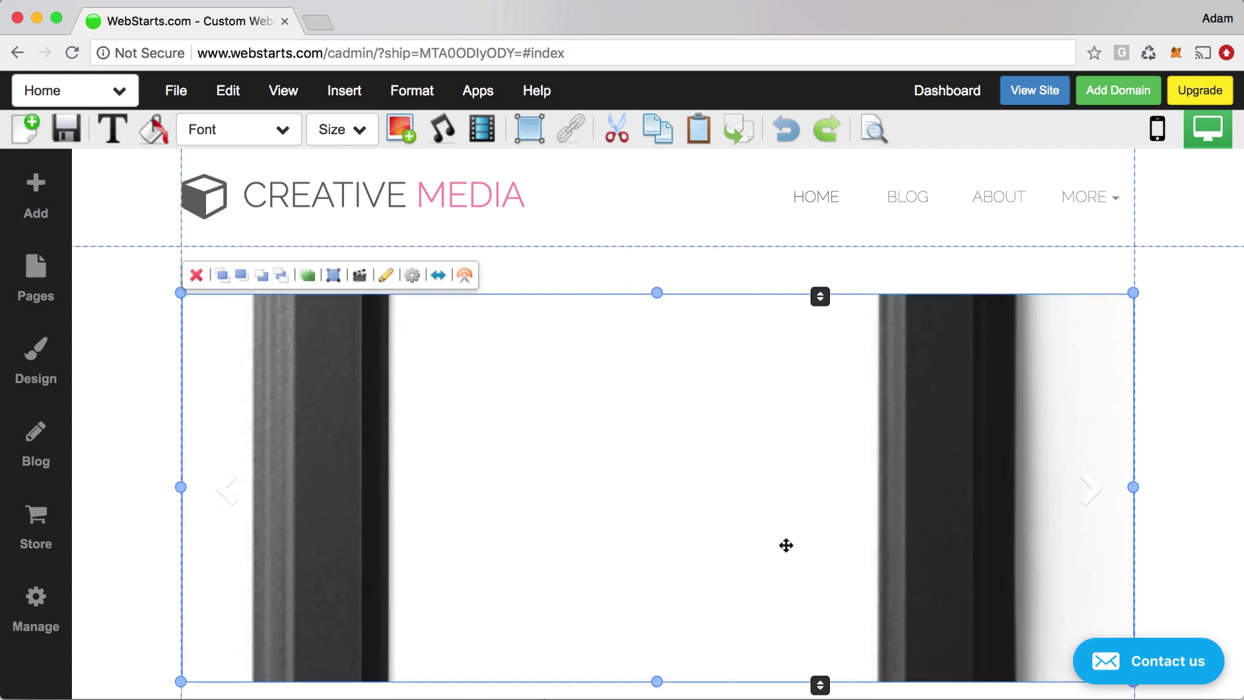
click(412, 275)
click(1069, 255)
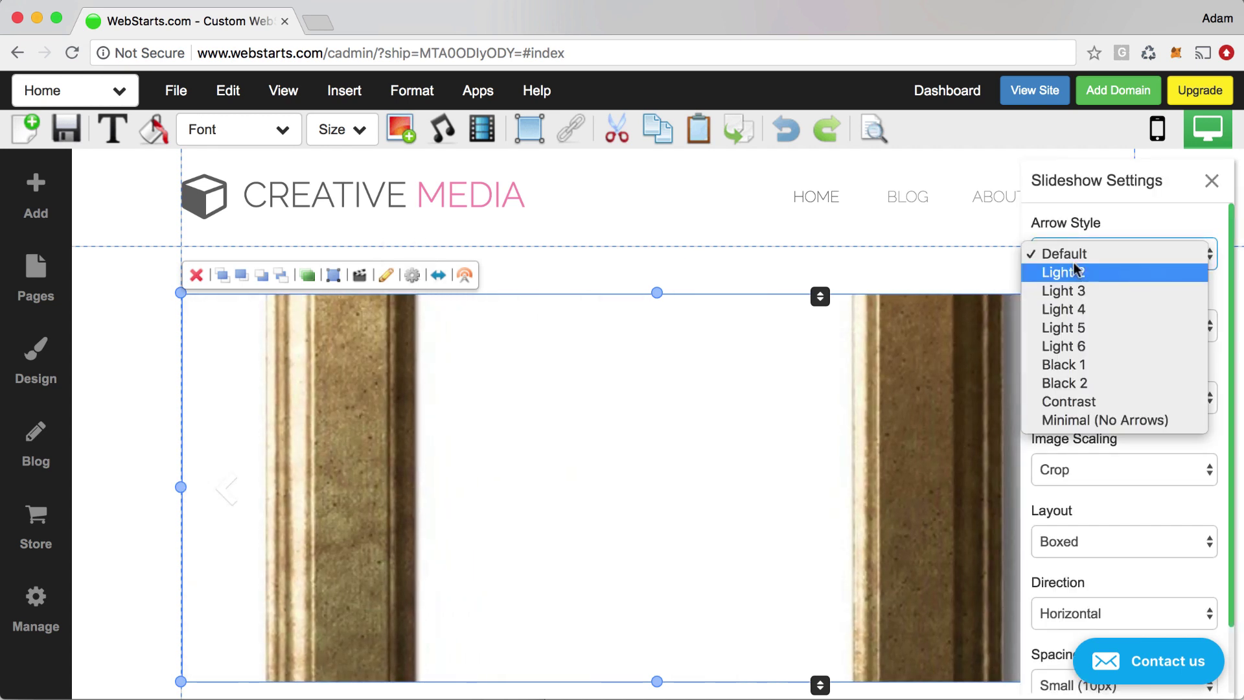
click(1073, 290)
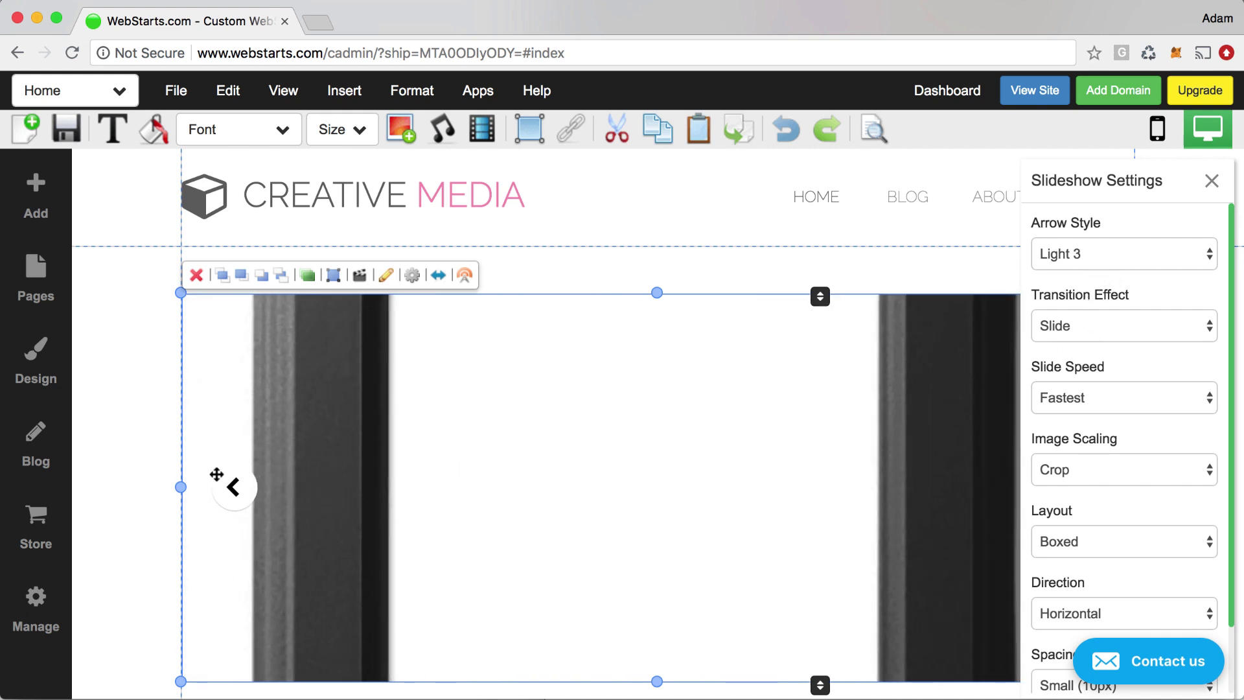
click(1110, 330)
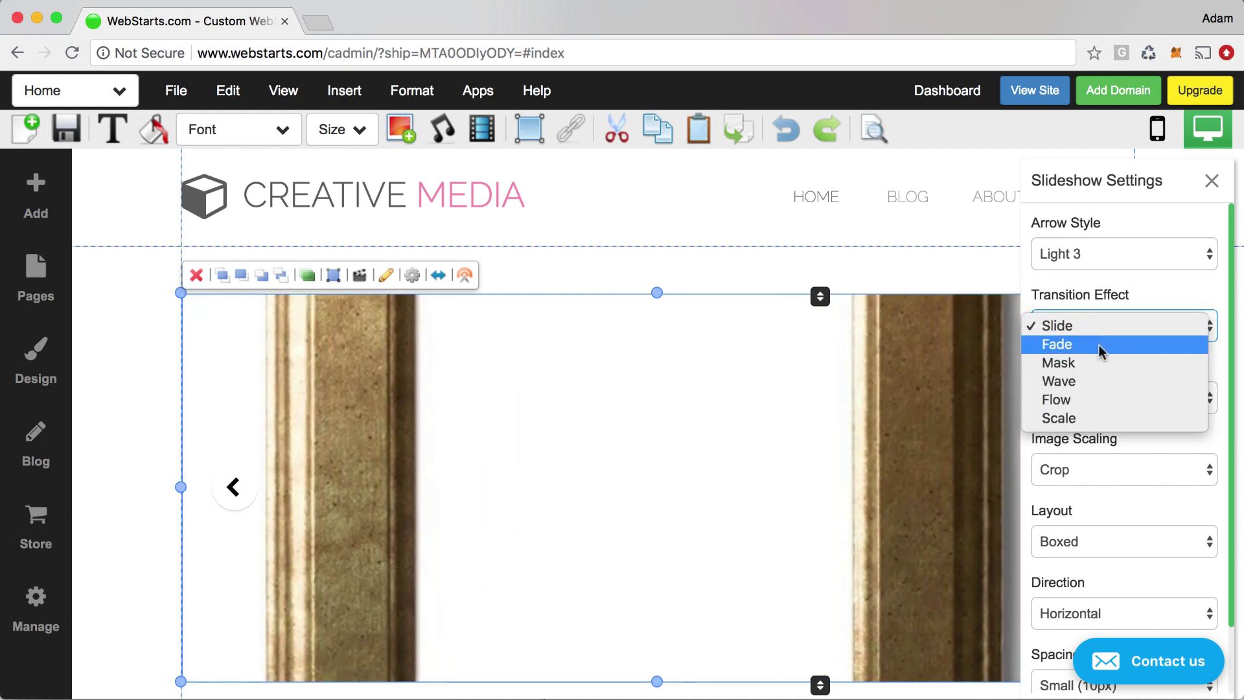
click(1099, 345)
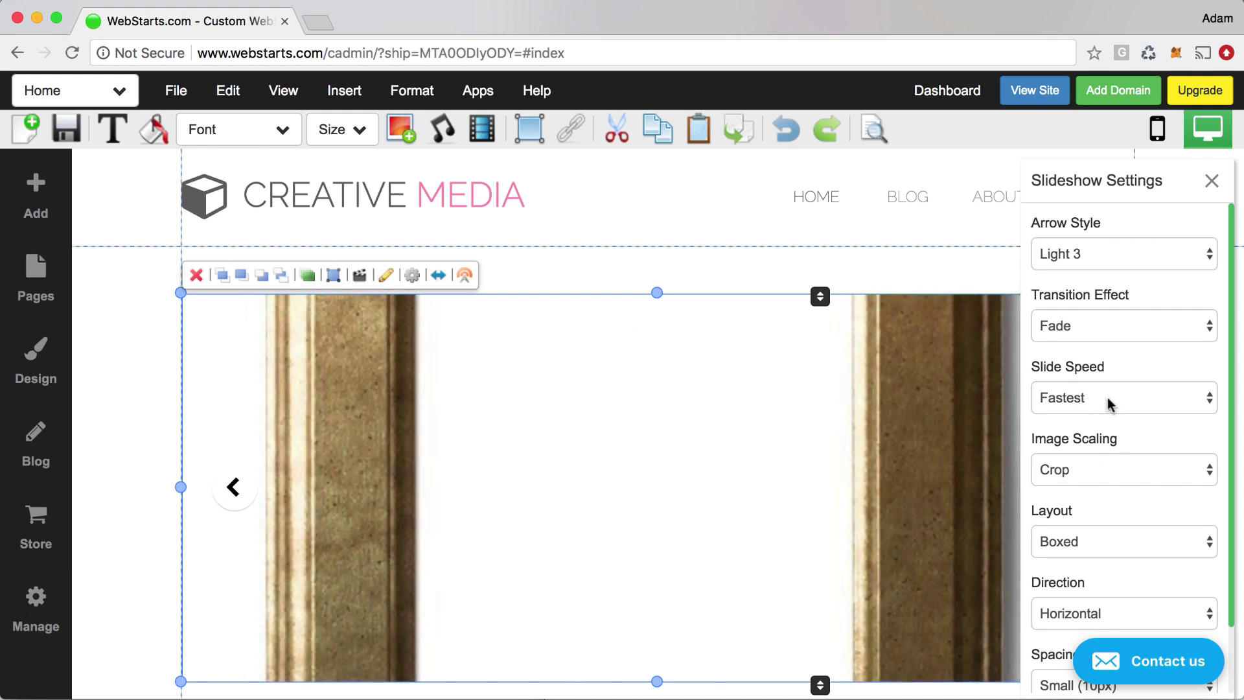
Step: Center the images instead of cropping, keeping the Boxed layout and Horizontal direction
click(1110, 469)
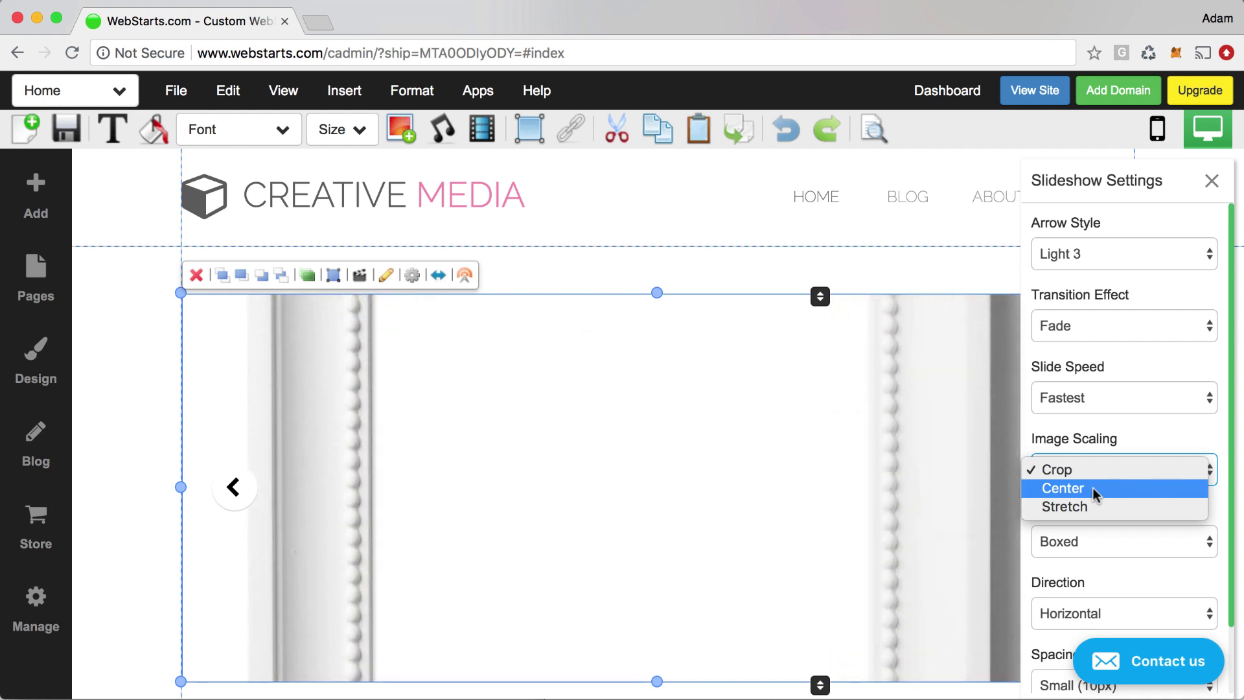
click(1093, 488)
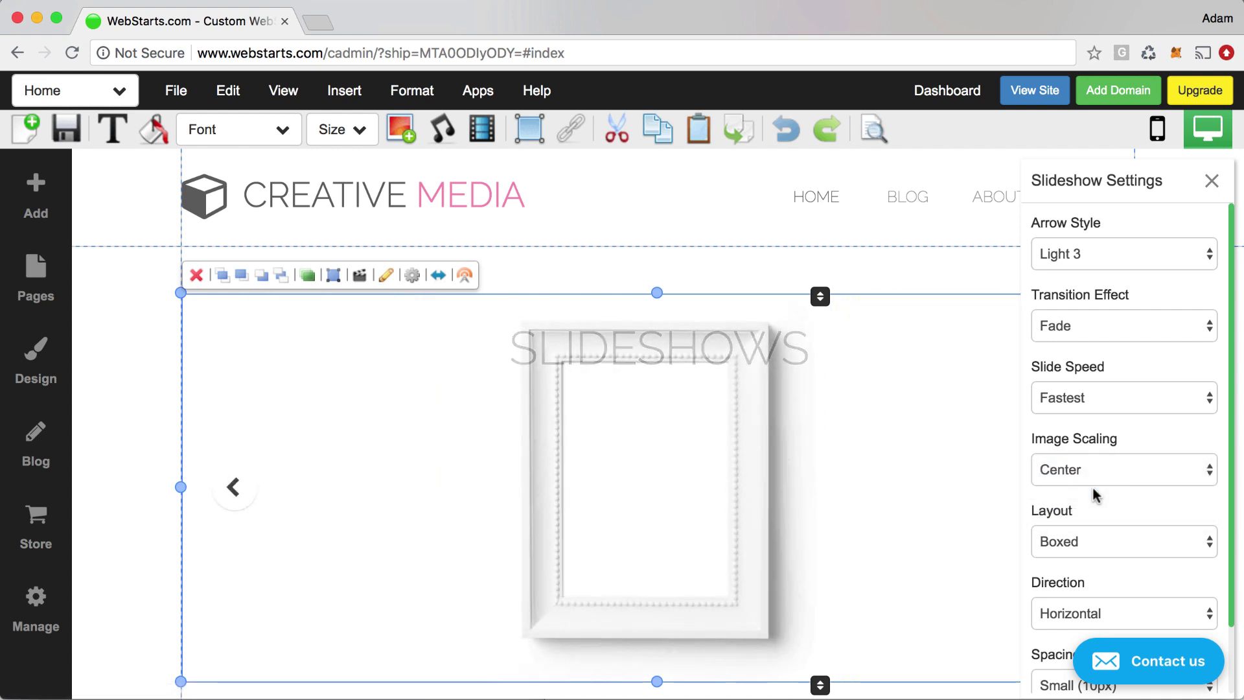
scroll(1093, 490, down, 1)
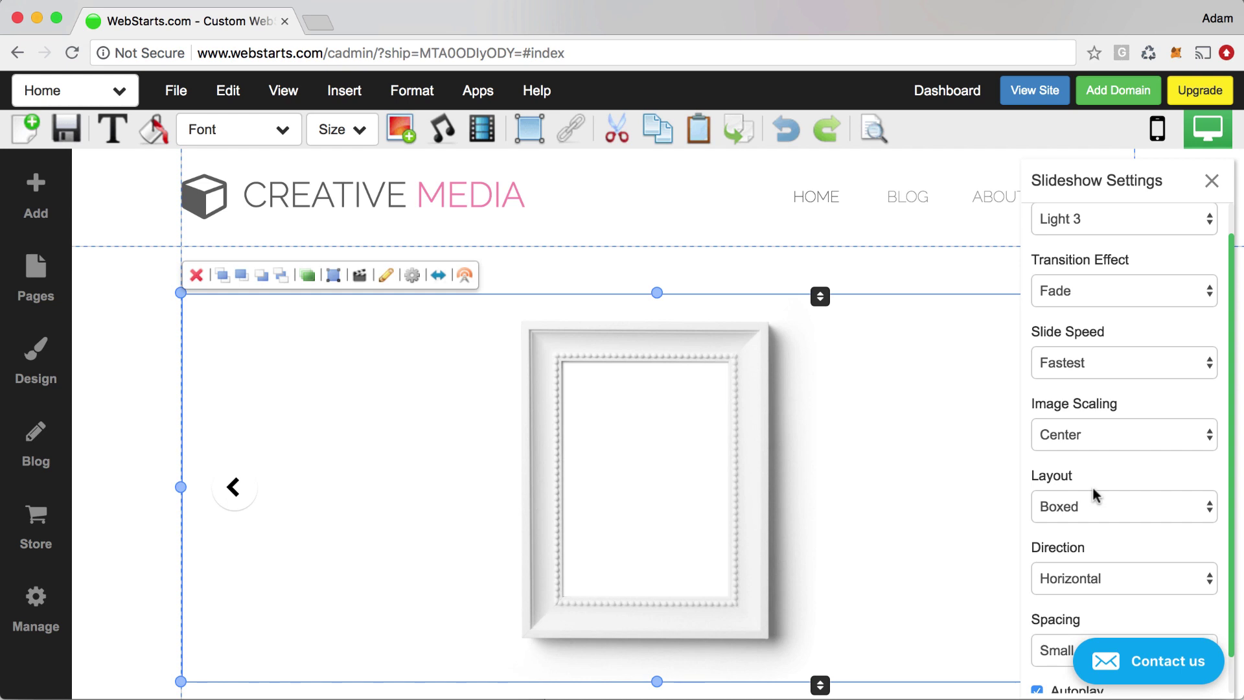
scroll(1094, 489, down, 2)
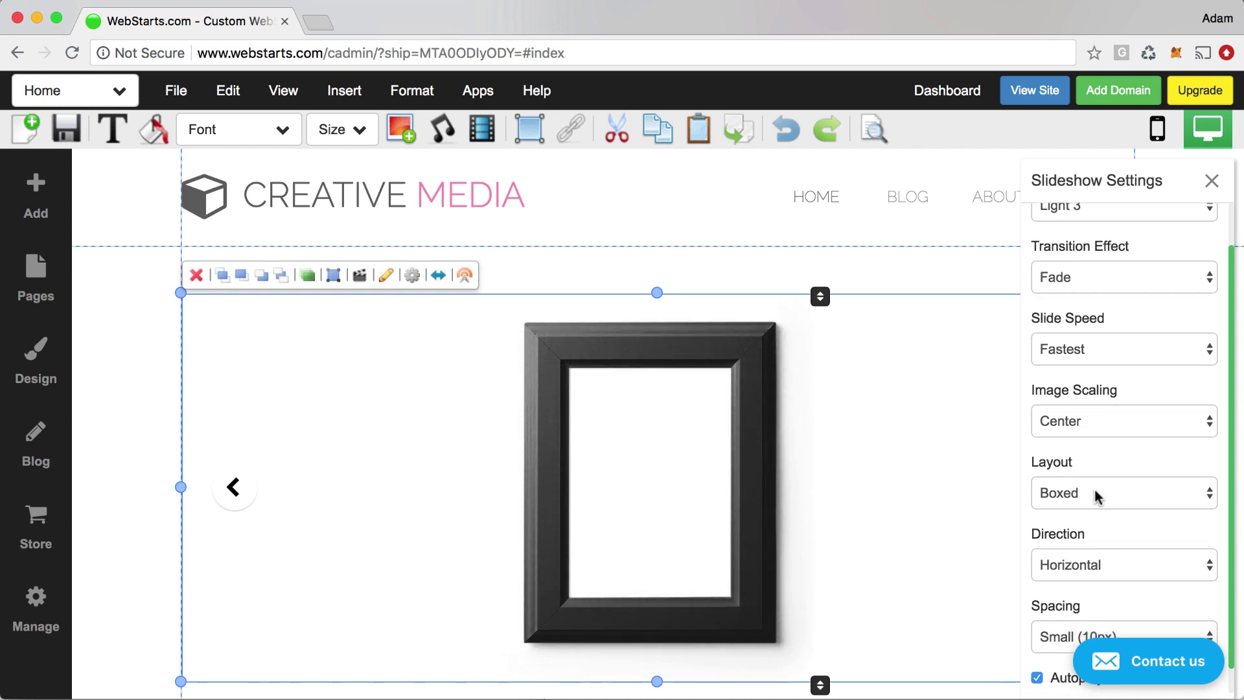
click(1099, 469)
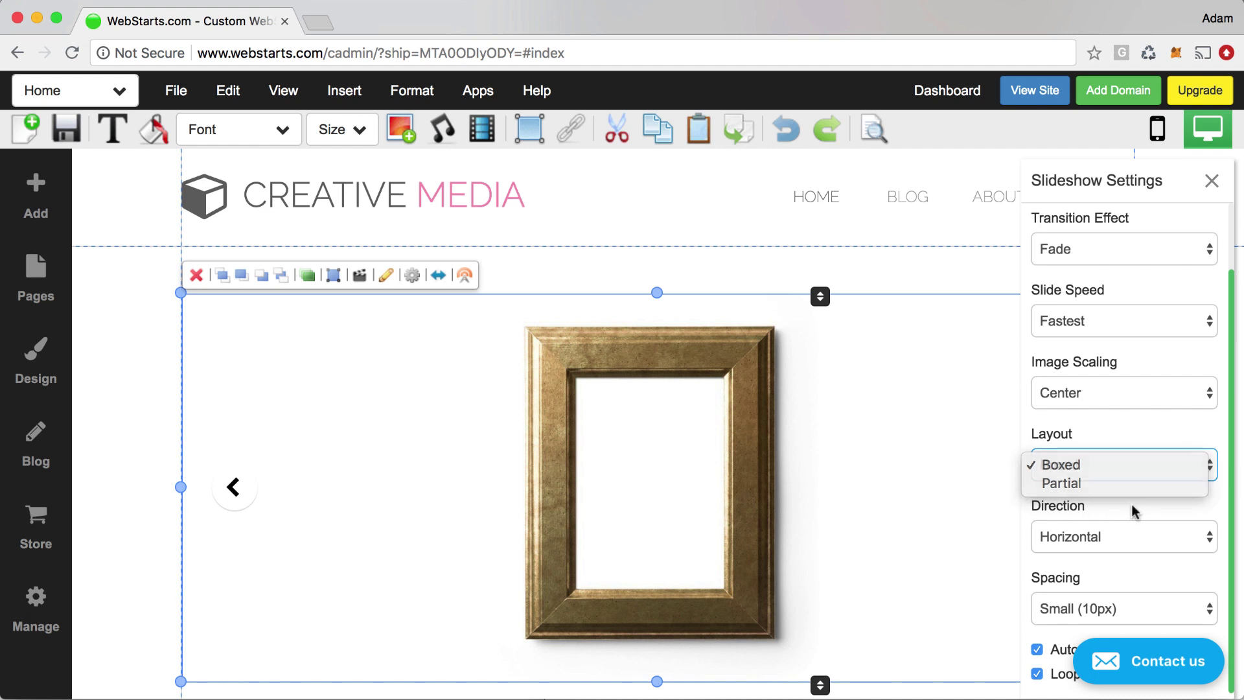
click(1109, 529)
click(1114, 533)
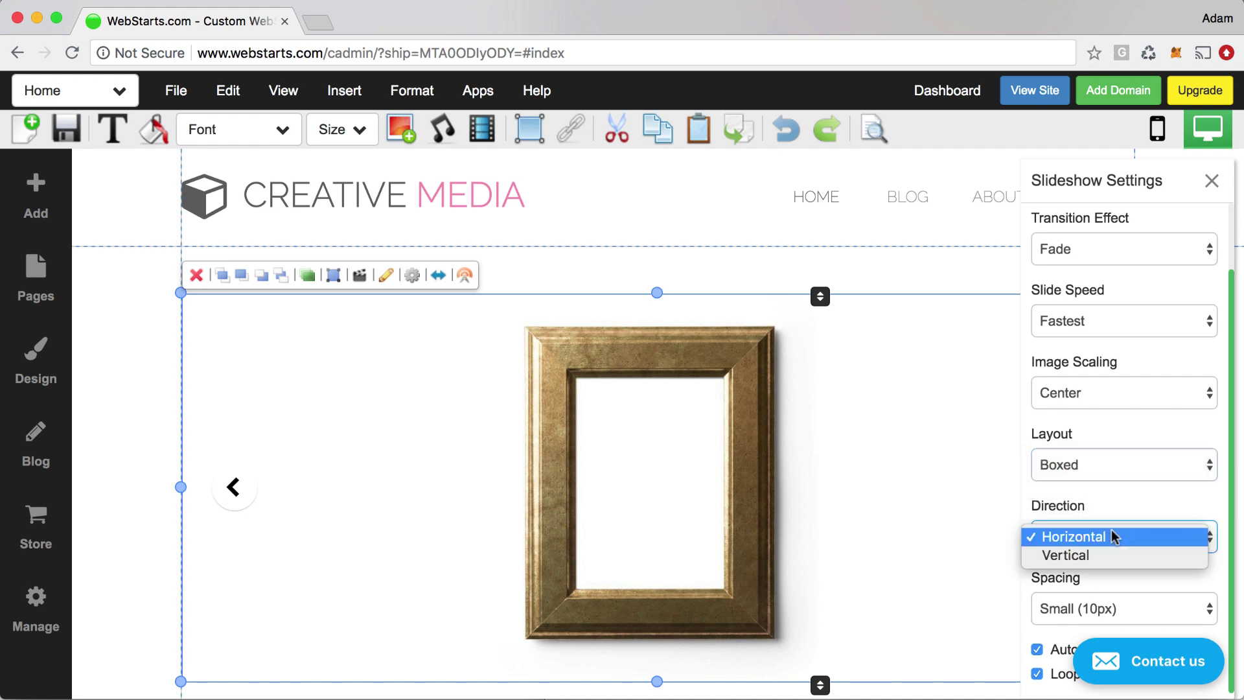
click(1124, 524)
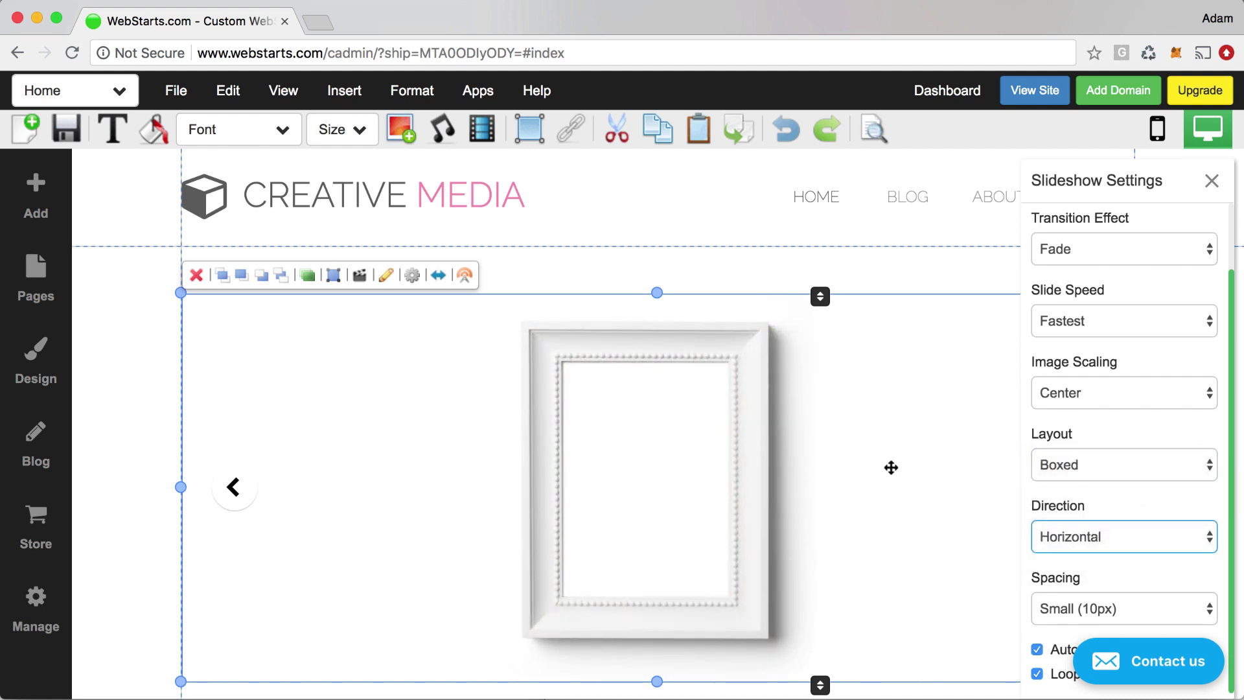
Step: Close the slideshow settings panel and deselect the slideshow
scroll(891, 467, down, 10)
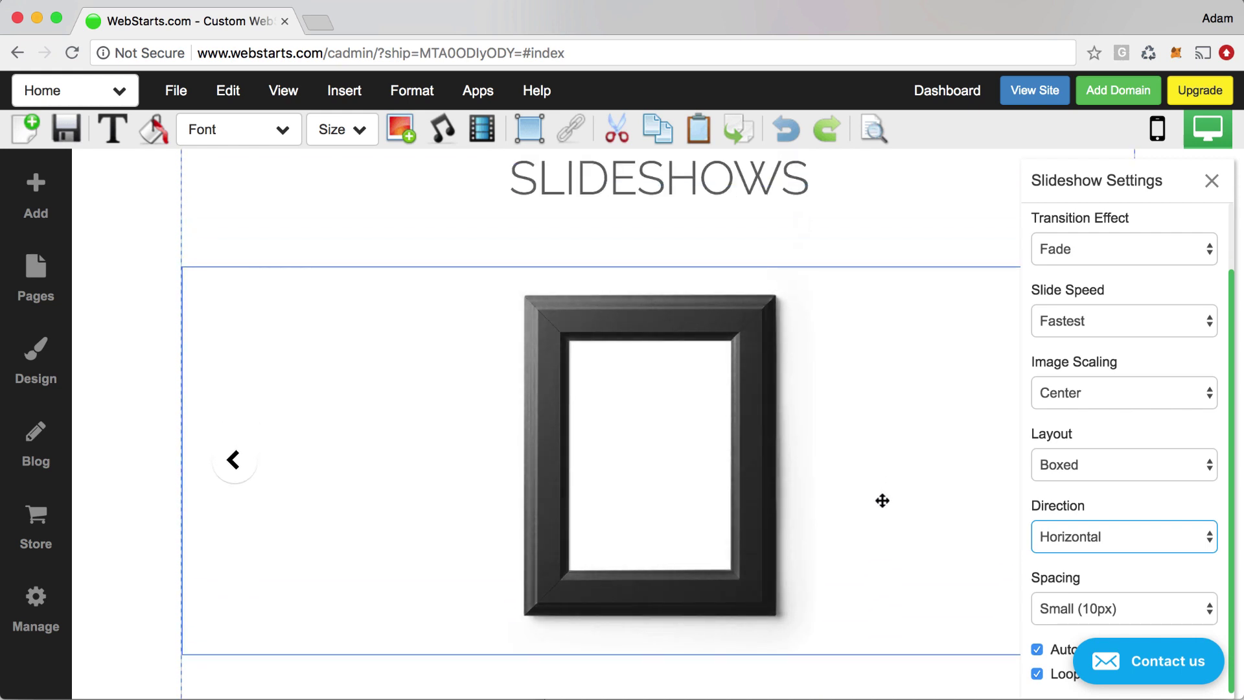
click(883, 501)
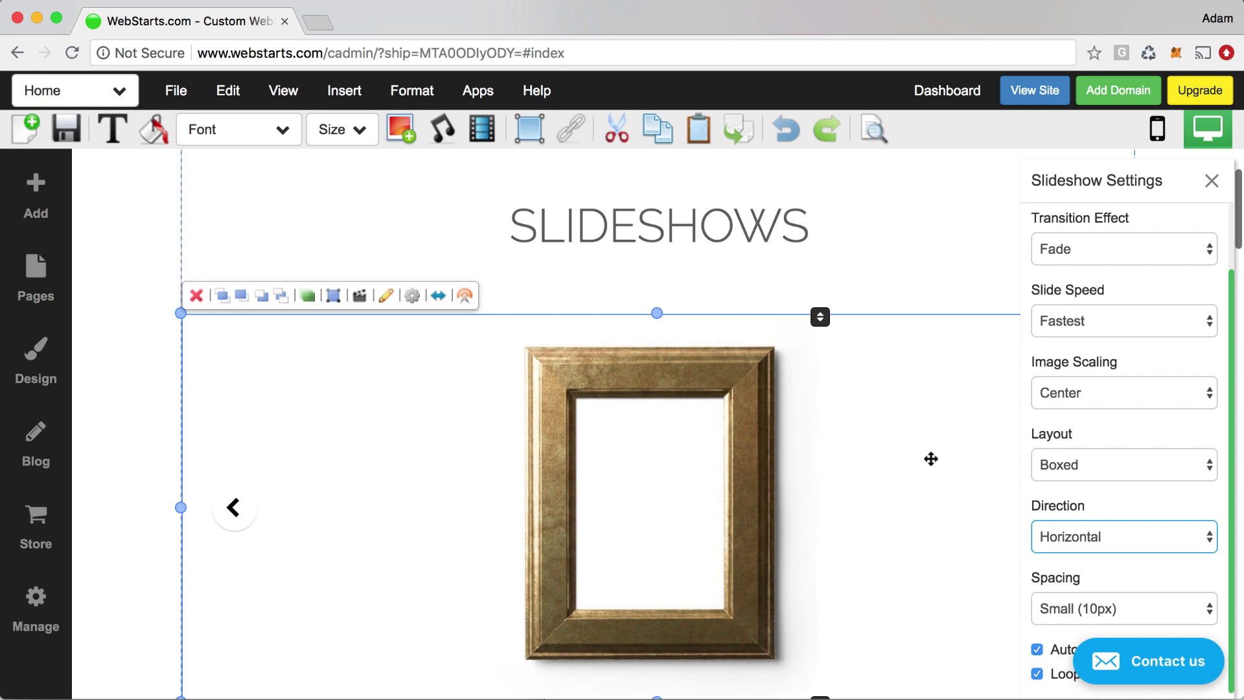
click(1209, 182)
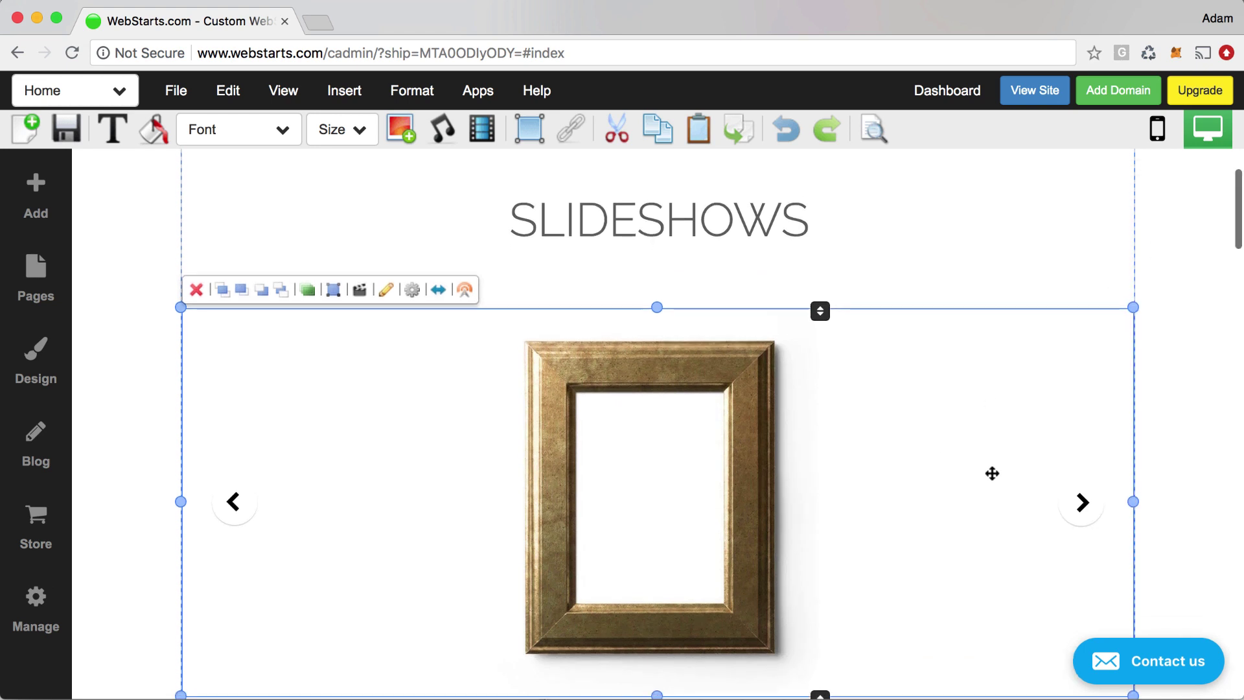
click(1167, 422)
scroll(1160, 428, up, 2)
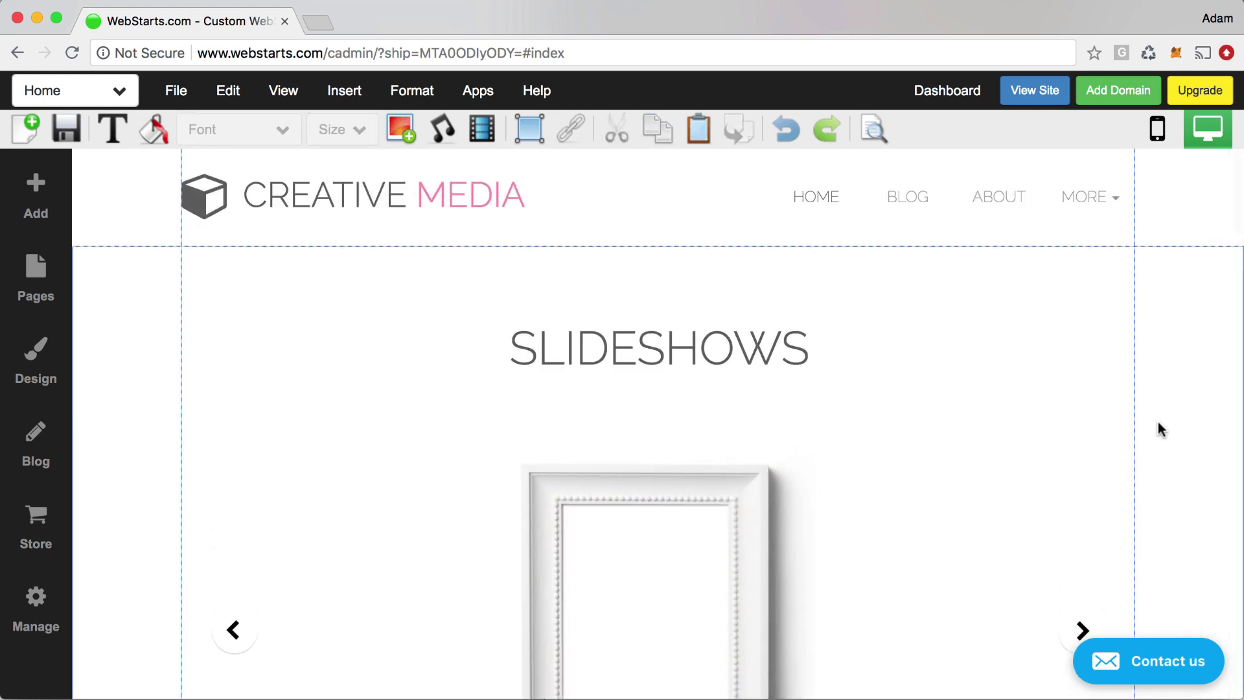
Step: Make the SLIDESHOWS slideshow full page width and save the Home page
scroll(1148, 425, down, 3)
scroll(1149, 428, up, 2)
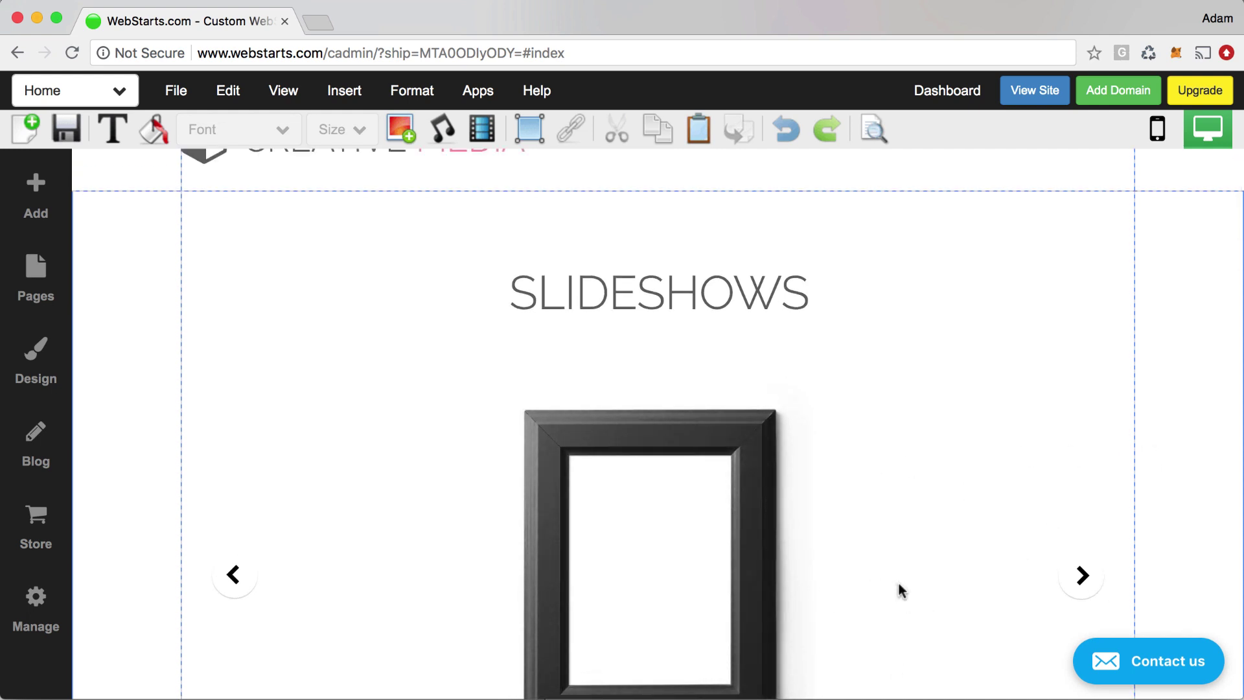
click(444, 467)
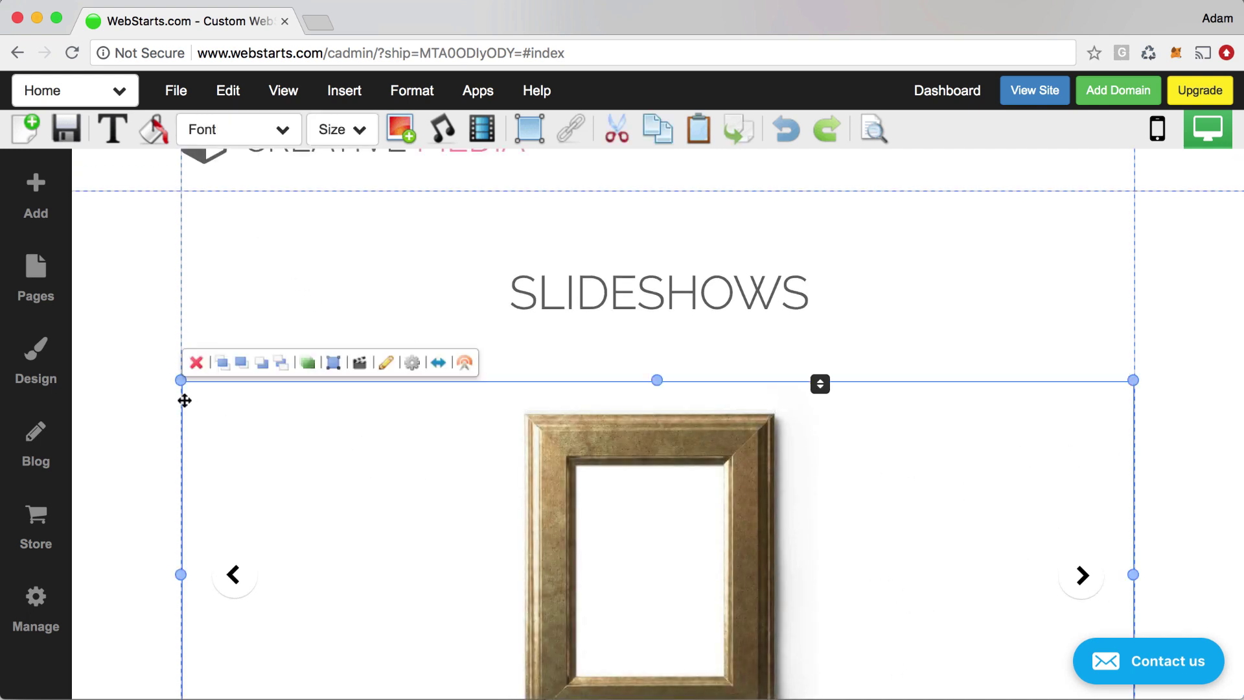
click(436, 361)
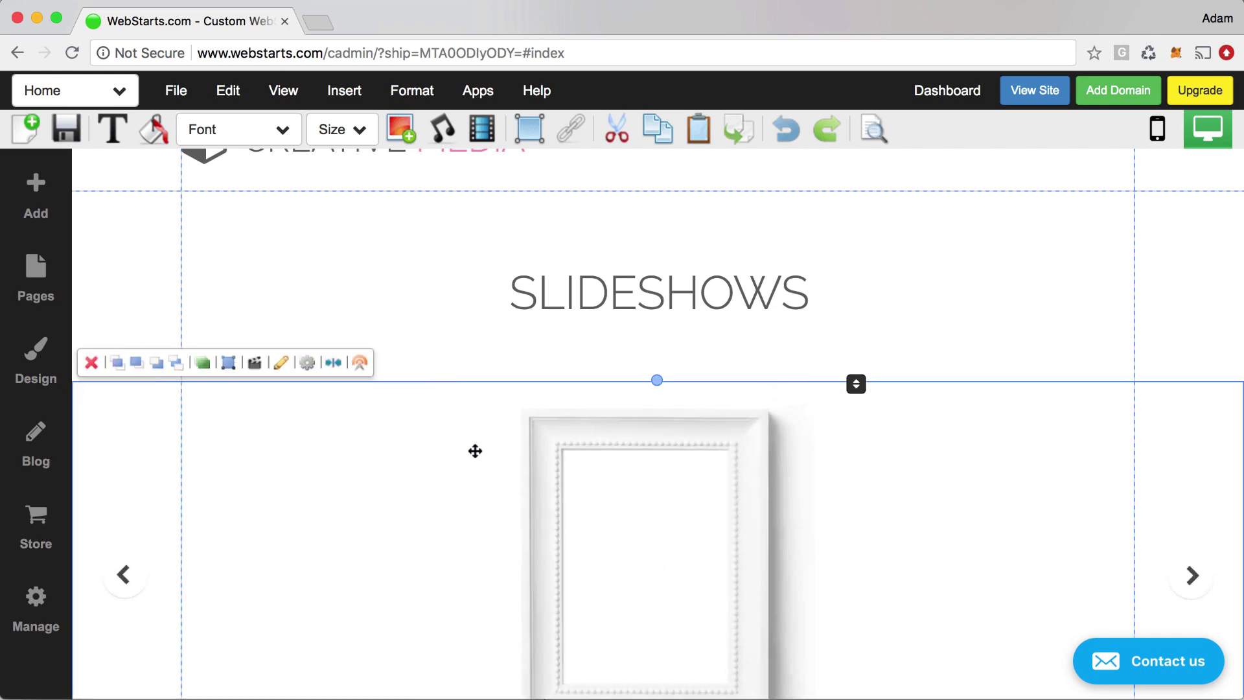
click(66, 129)
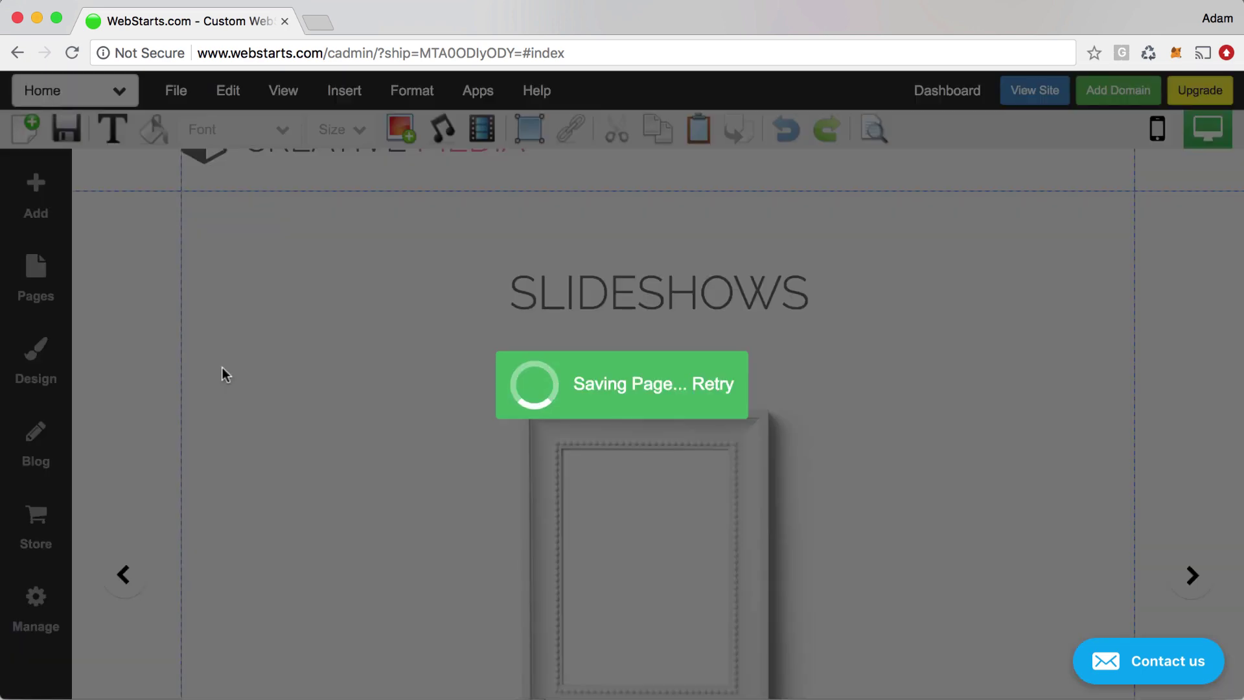
scroll(487, 432, down, 10)
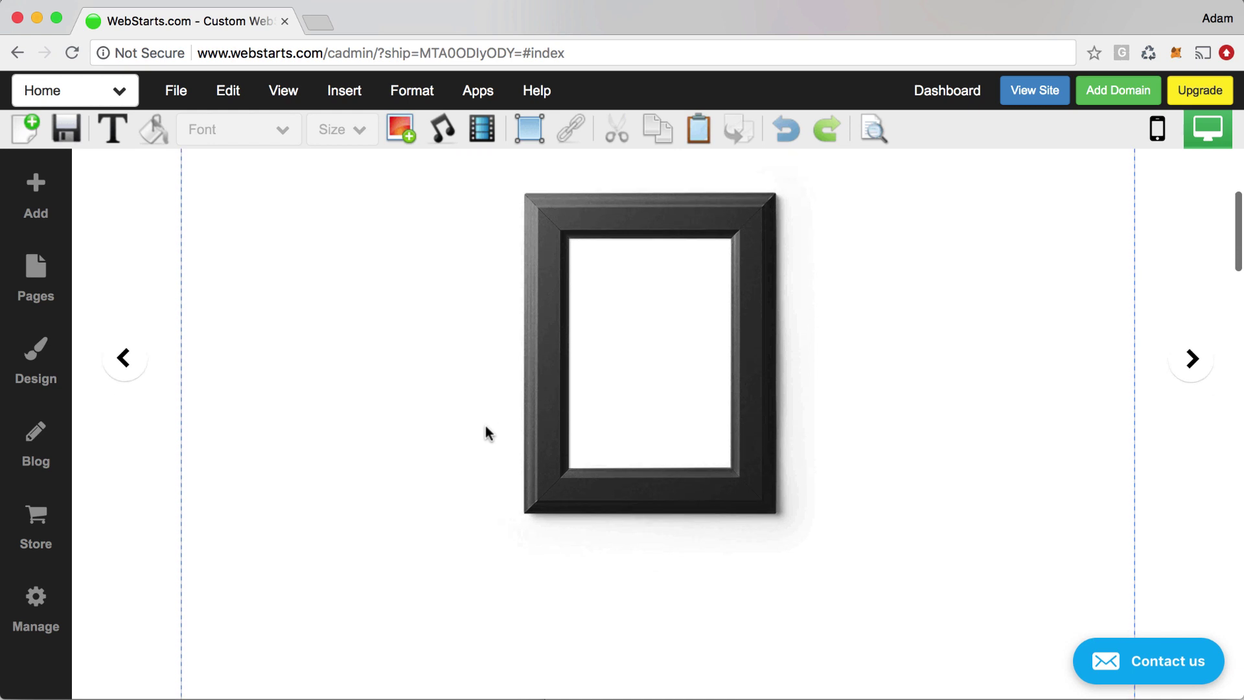
scroll(487, 432, up, 10)
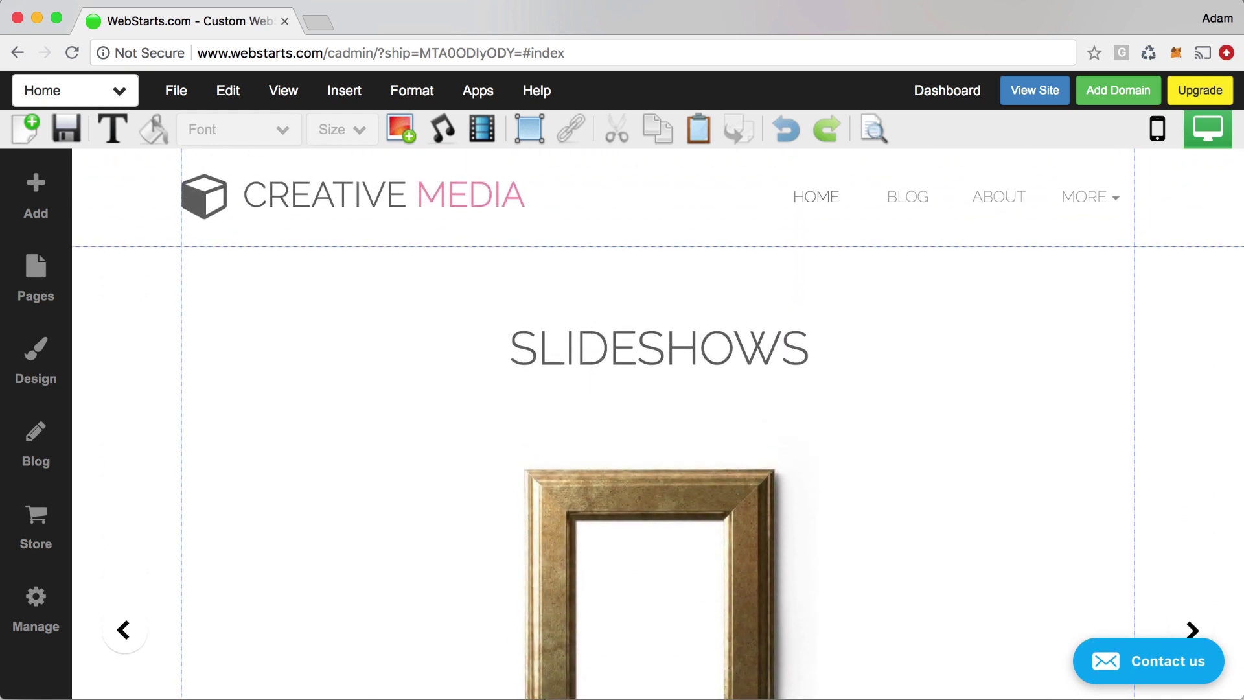
scroll(825, 445, down, 8)
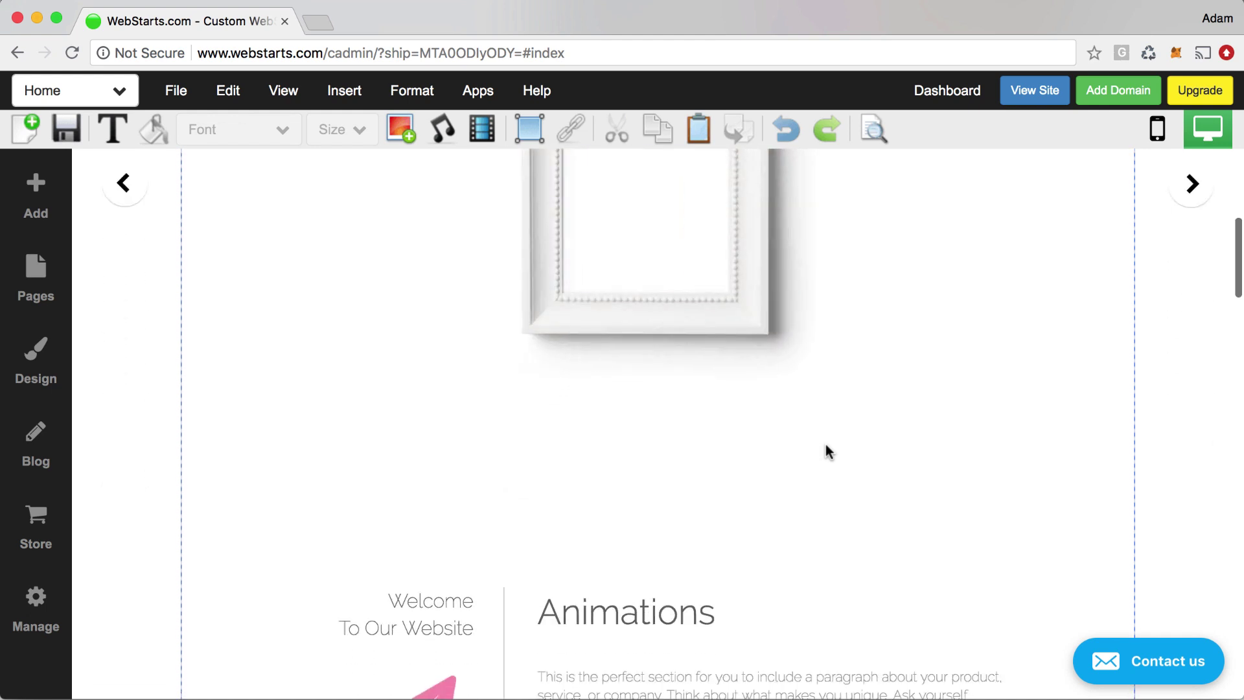
scroll(825, 444, down, 5)
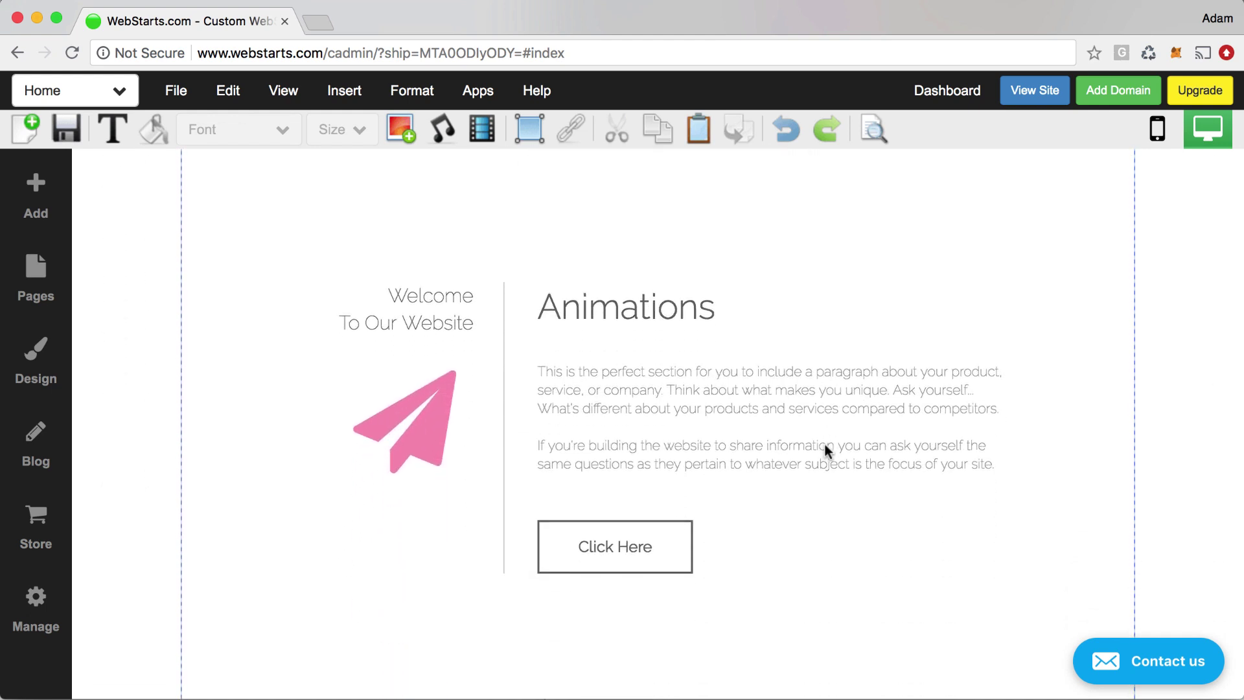
Step: Keep Slide In Right on the Animations text box and preview its animation twice
click(643, 397)
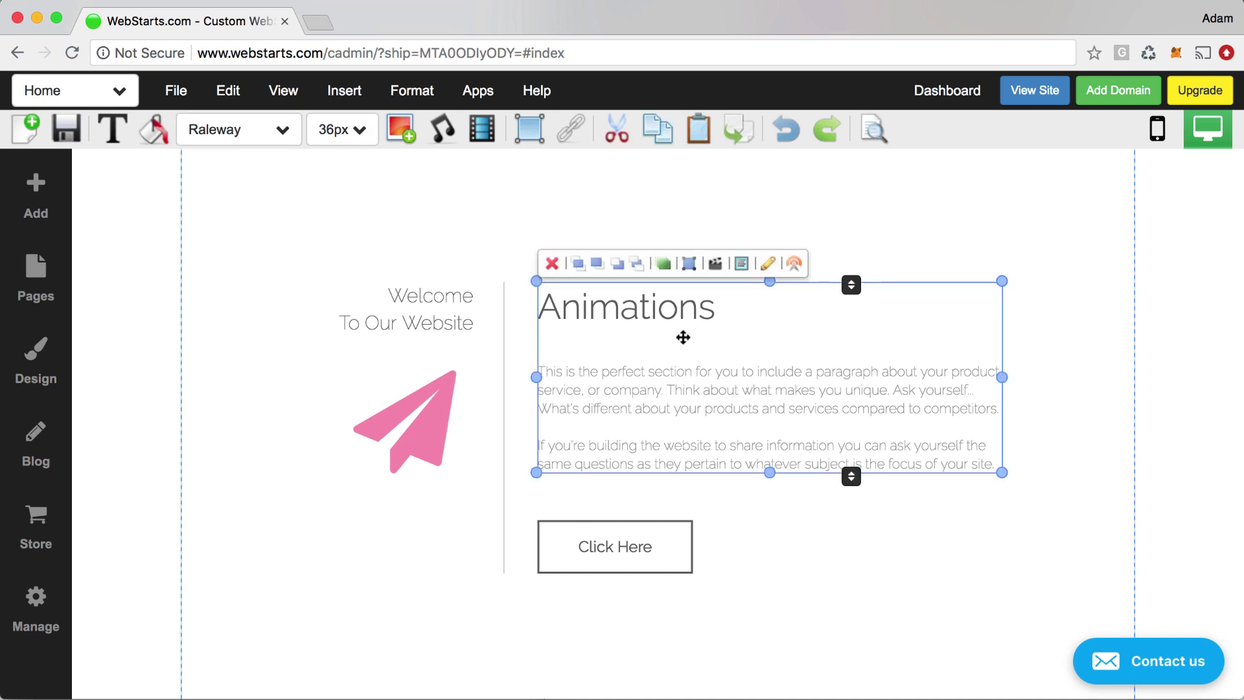
click(716, 265)
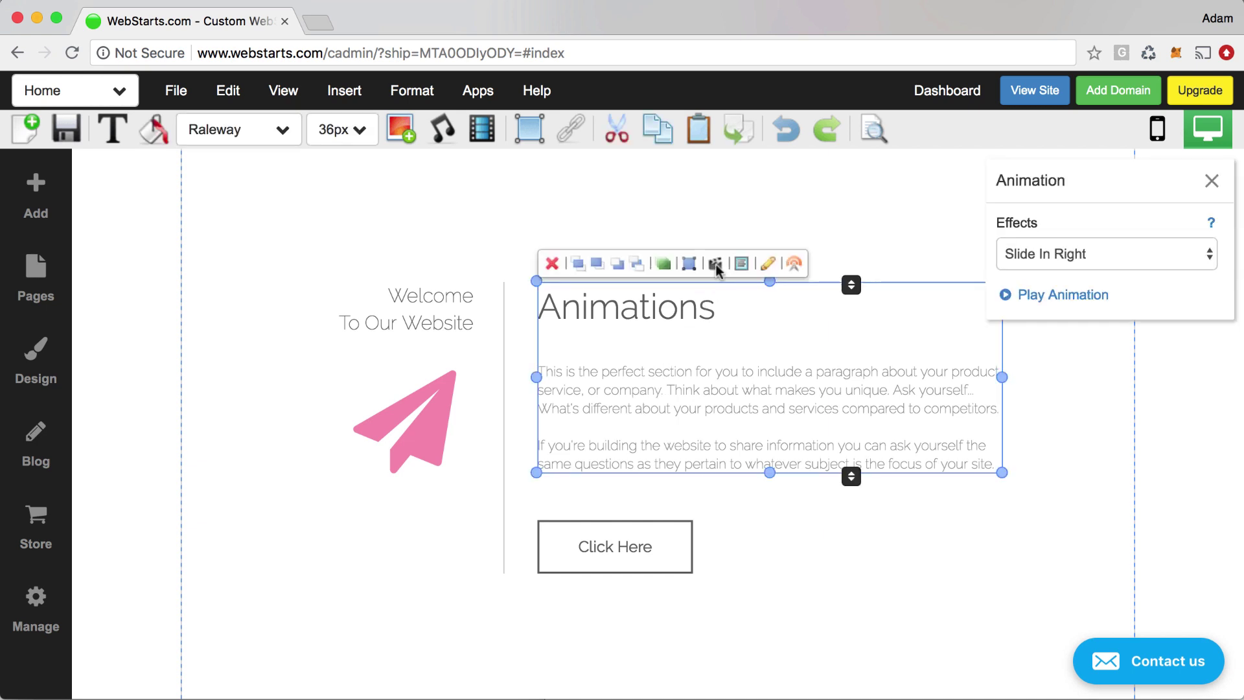
click(1090, 254)
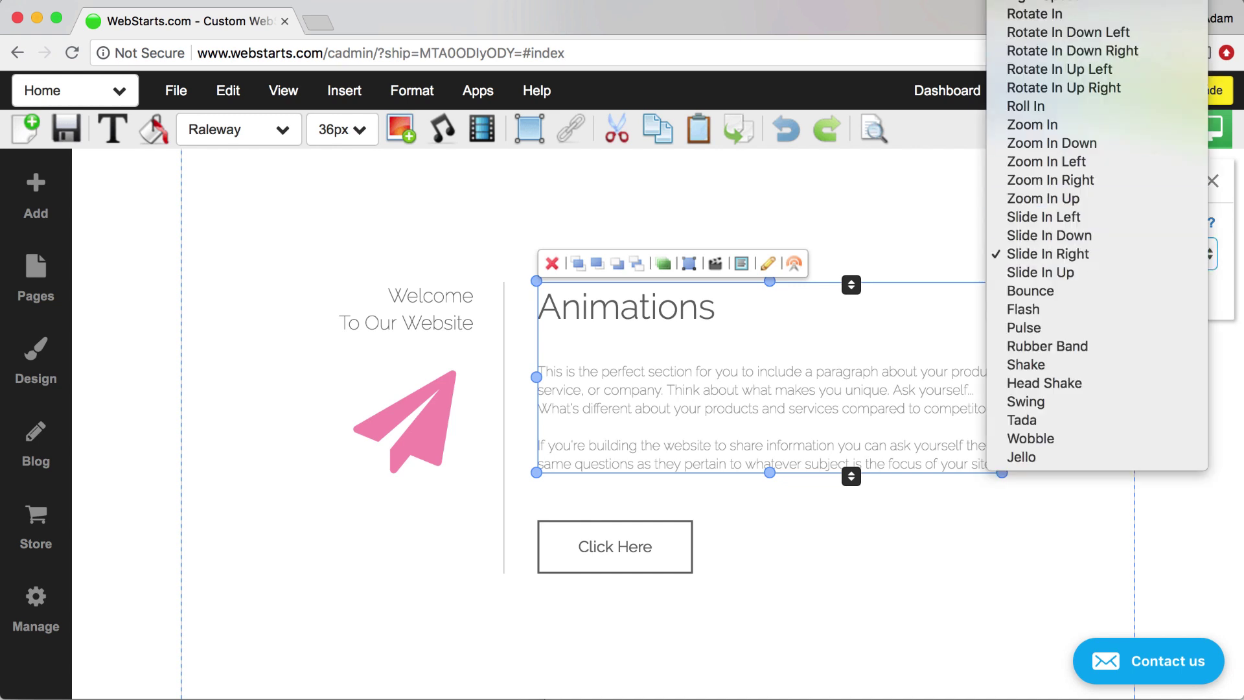
click(1114, 260)
click(1066, 299)
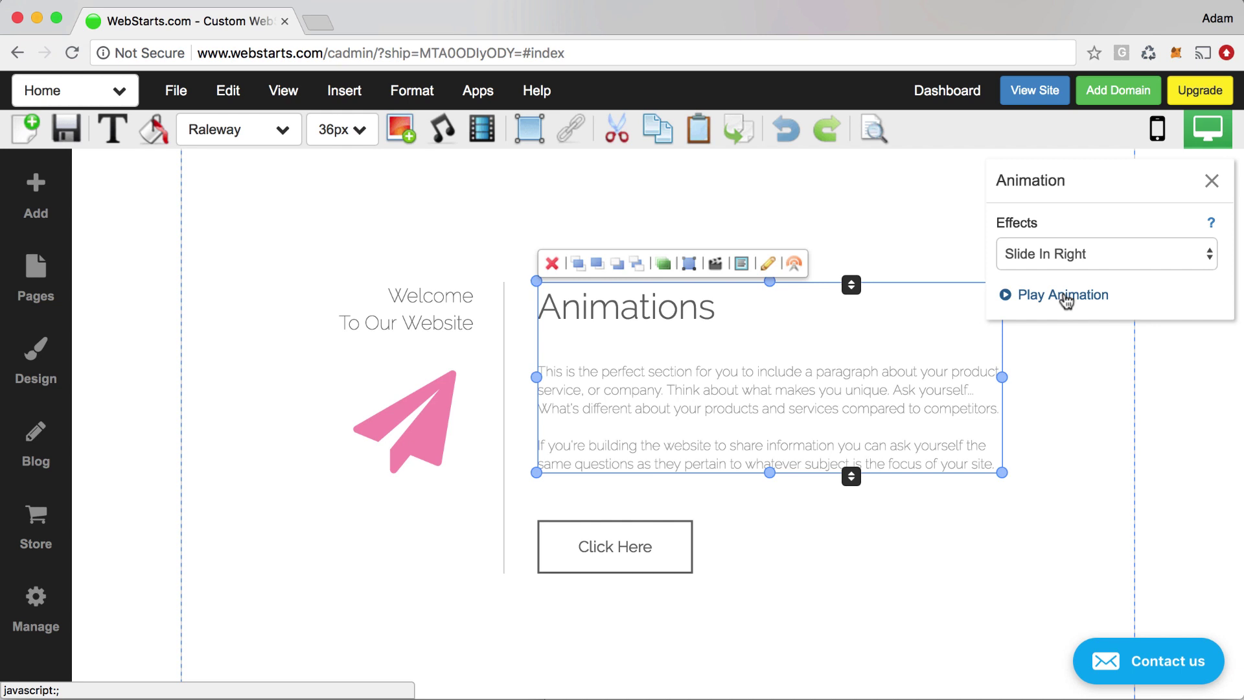
click(1066, 299)
Step: Preview the paper plane image's Slide In Left animation and close the settings
click(430, 400)
click(515, 353)
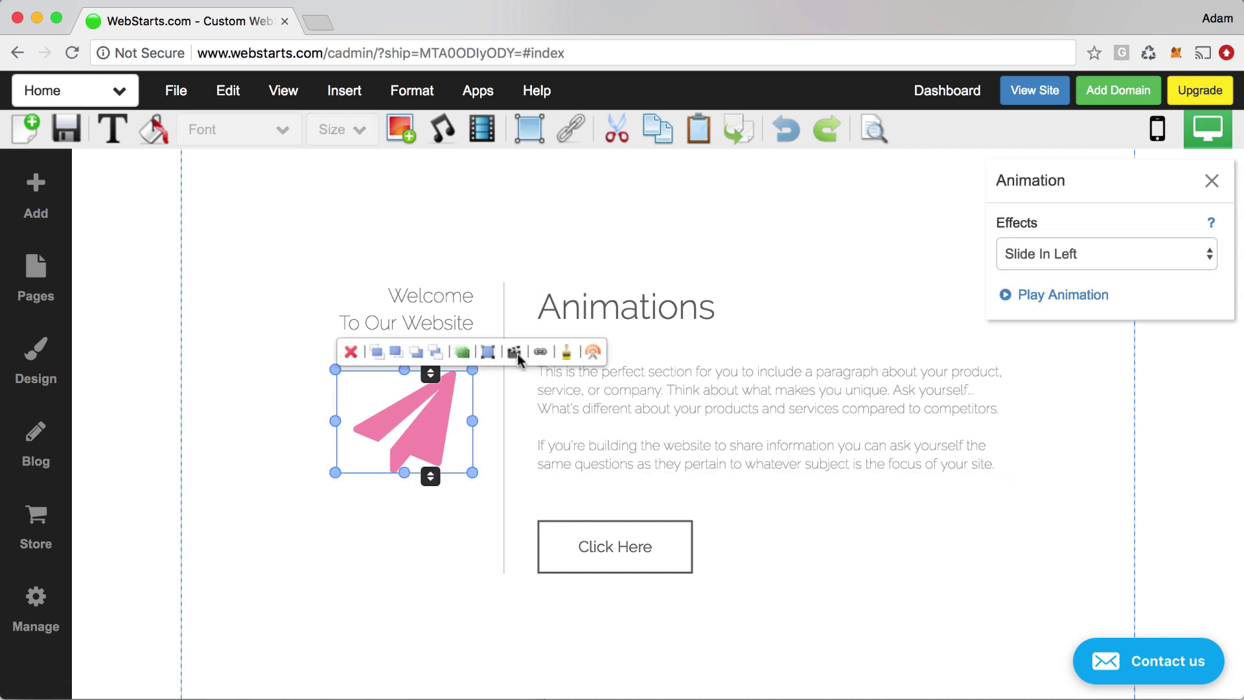
click(1052, 301)
click(1211, 181)
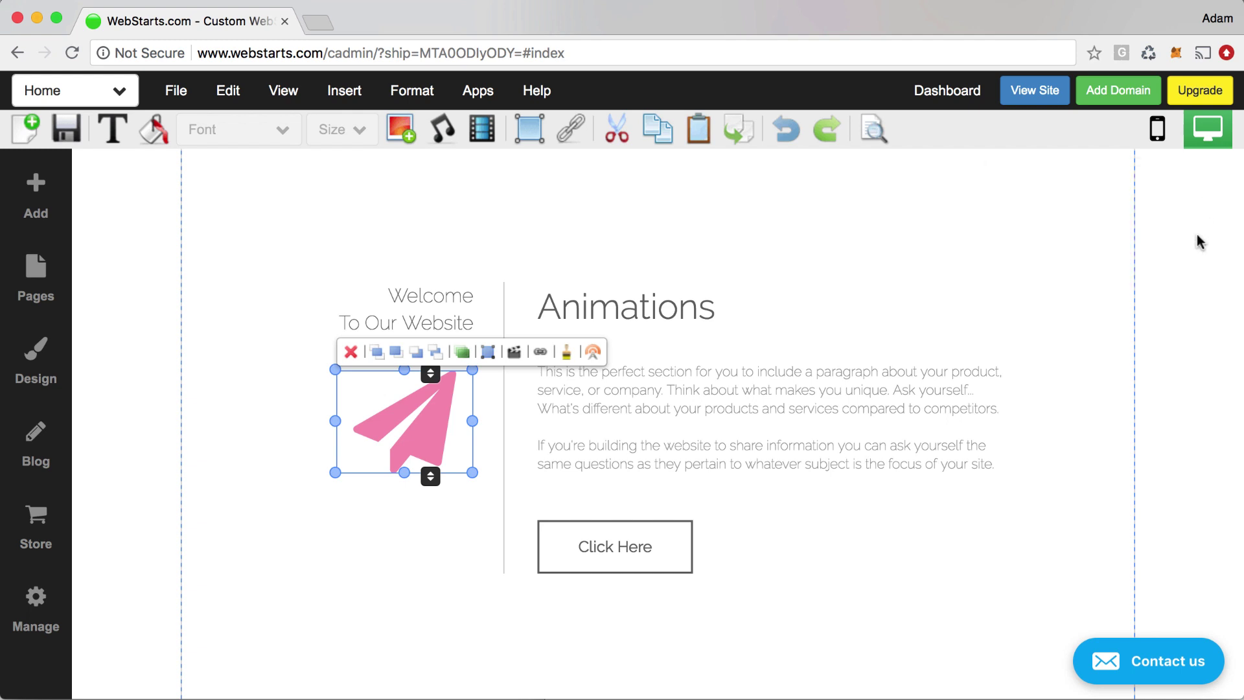
Step: Try a Fade In effect on the whole Animations section, then leave it with no effect
click(1198, 236)
scroll(1199, 235, up, 1)
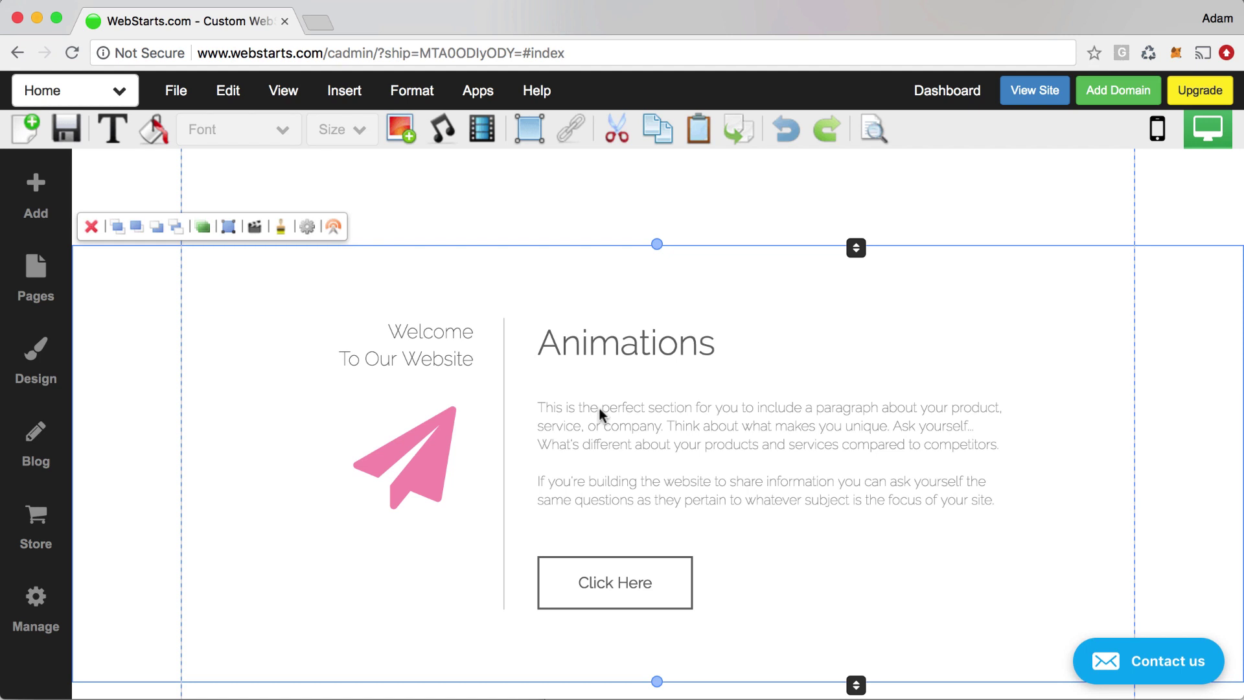
click(256, 228)
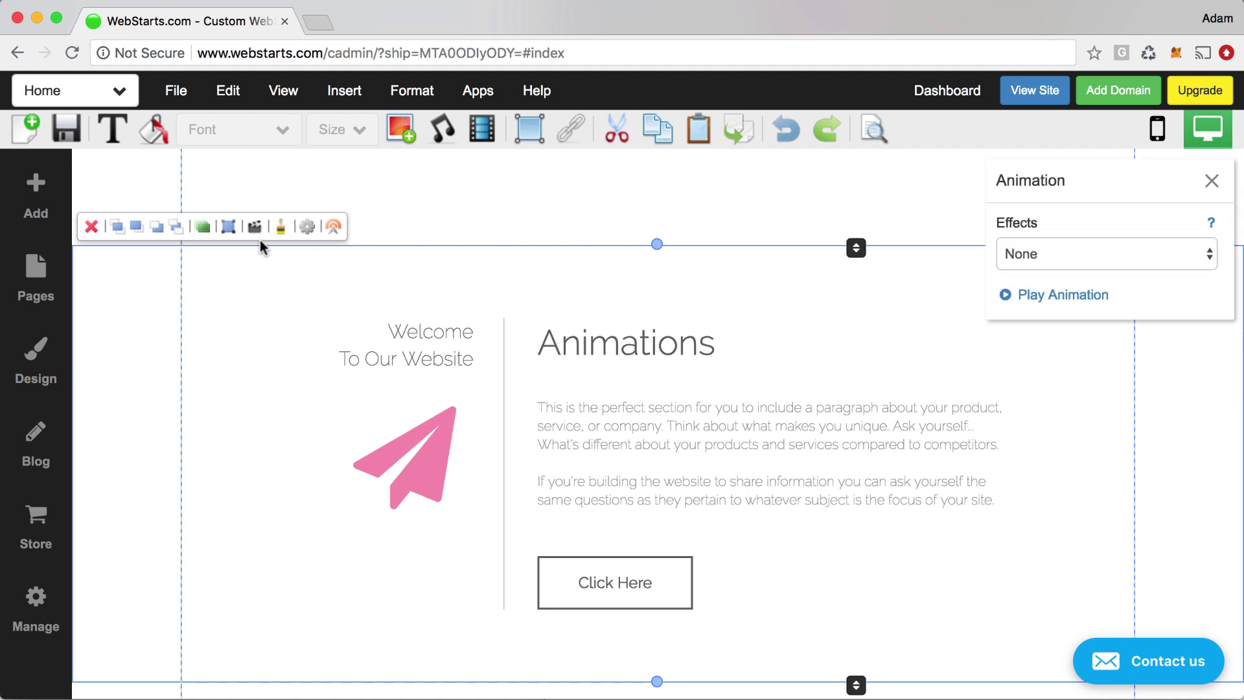
click(1078, 259)
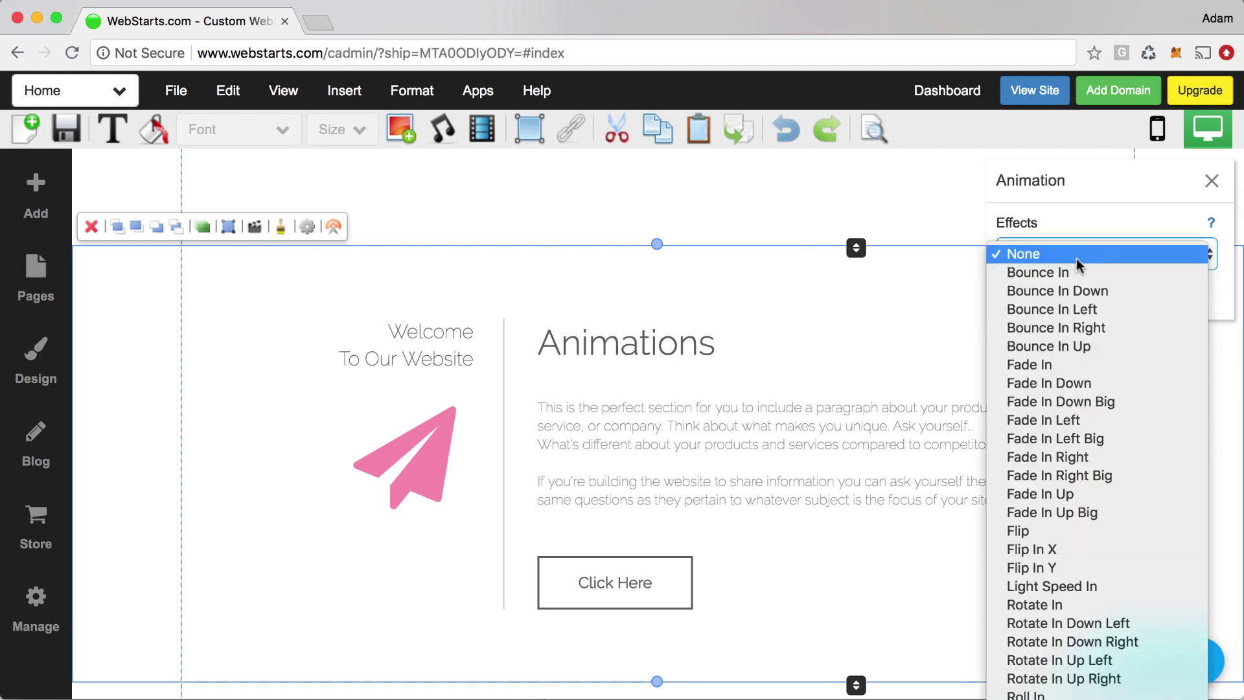
click(1068, 365)
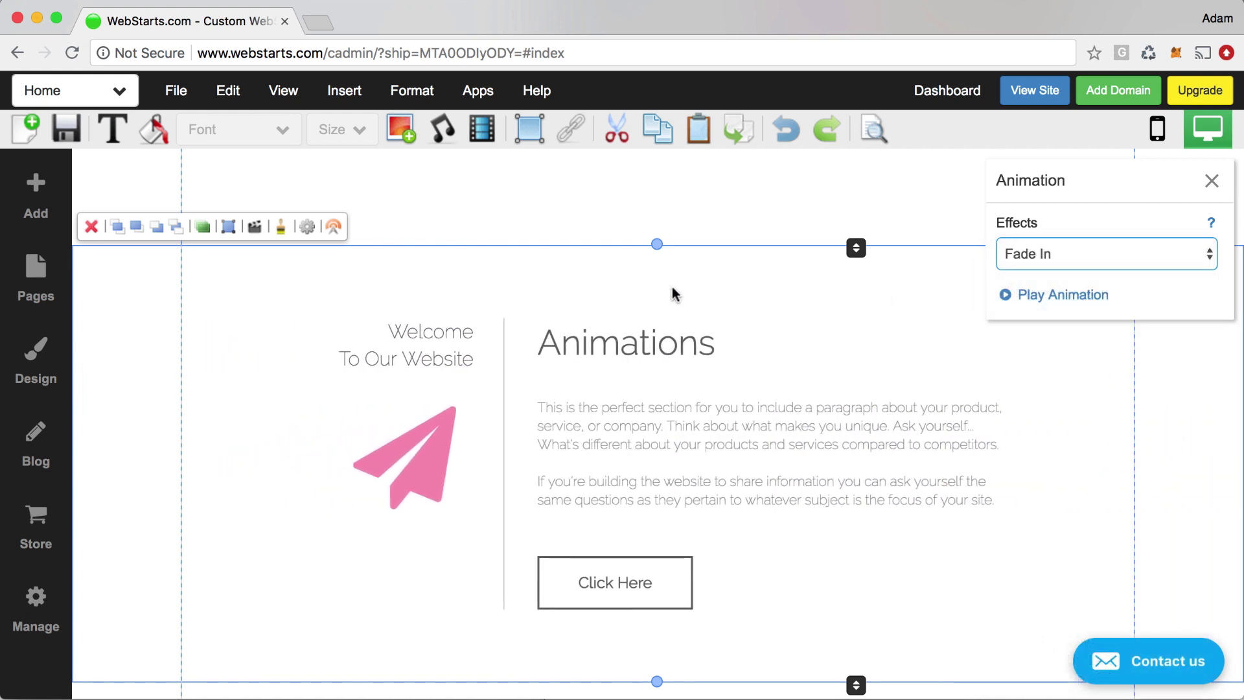
click(1040, 258)
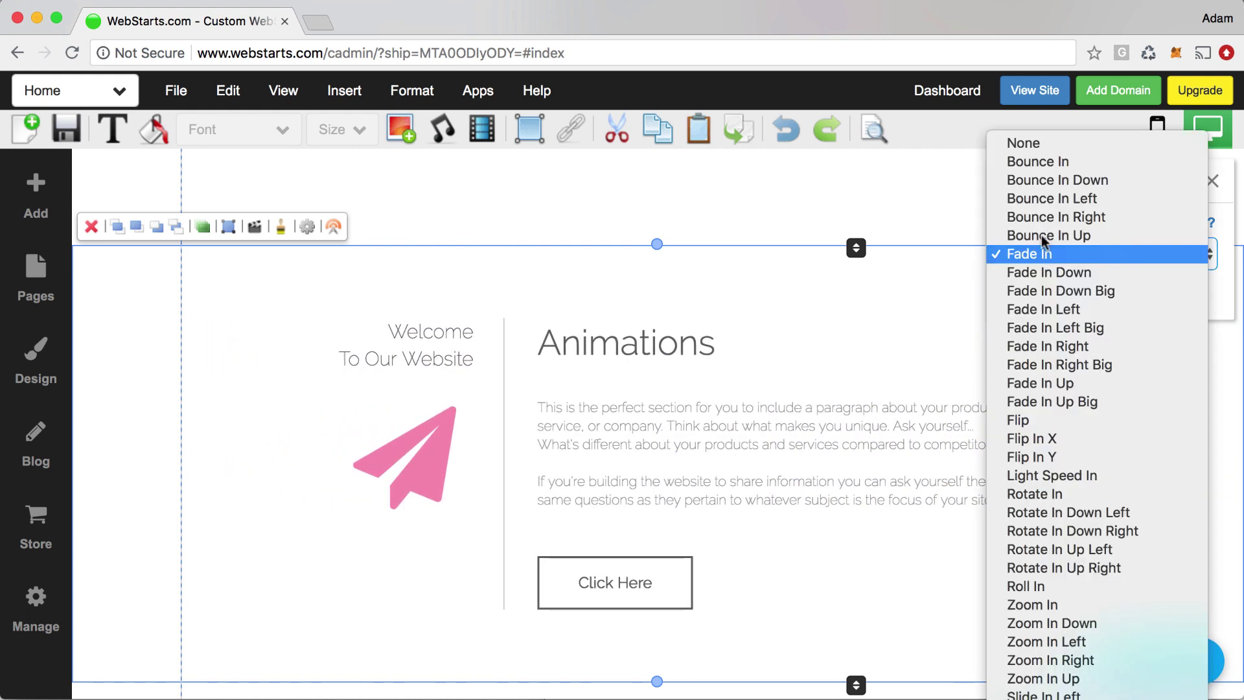
click(1040, 146)
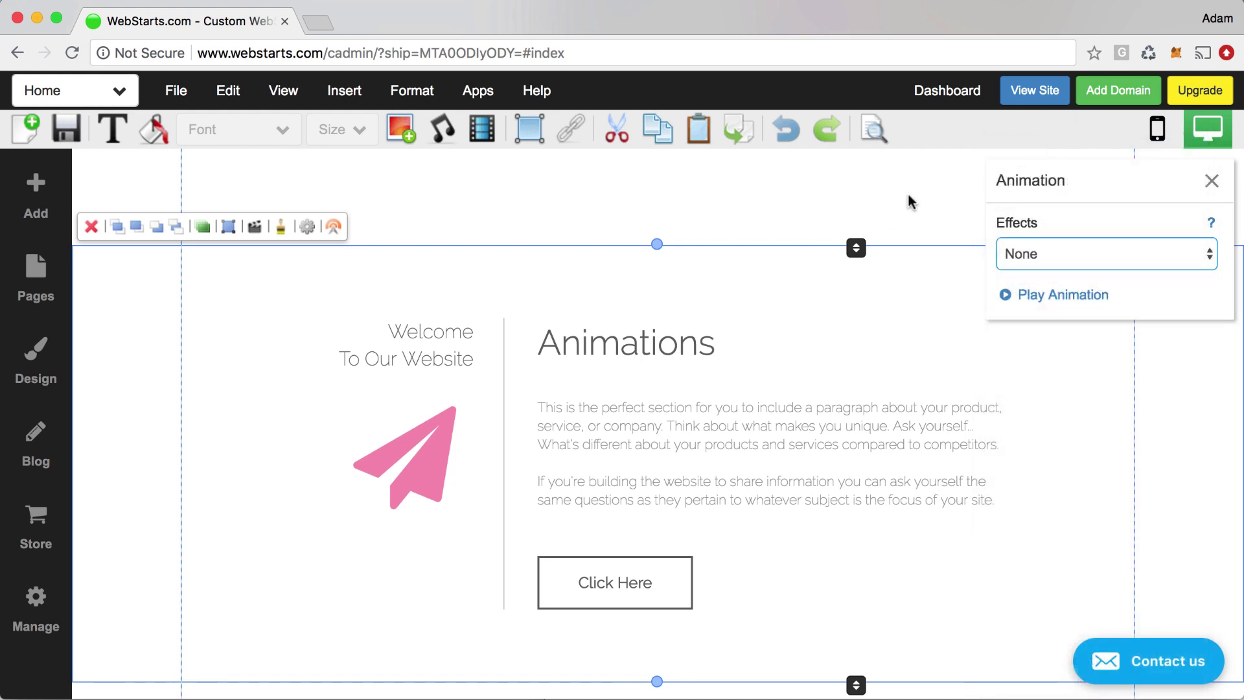
click(953, 138)
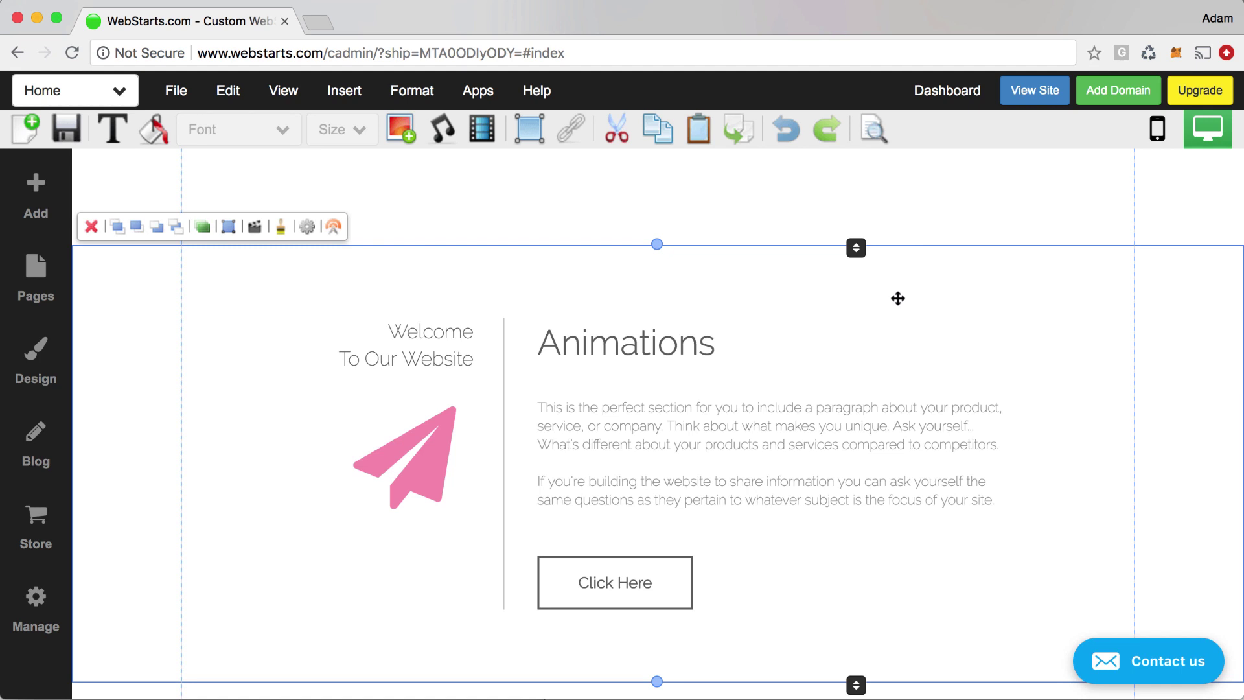
scroll(898, 296, down, 3)
Step: Remove the Parallax strip's current background image and start choosing a new one
scroll(898, 299, down, 5)
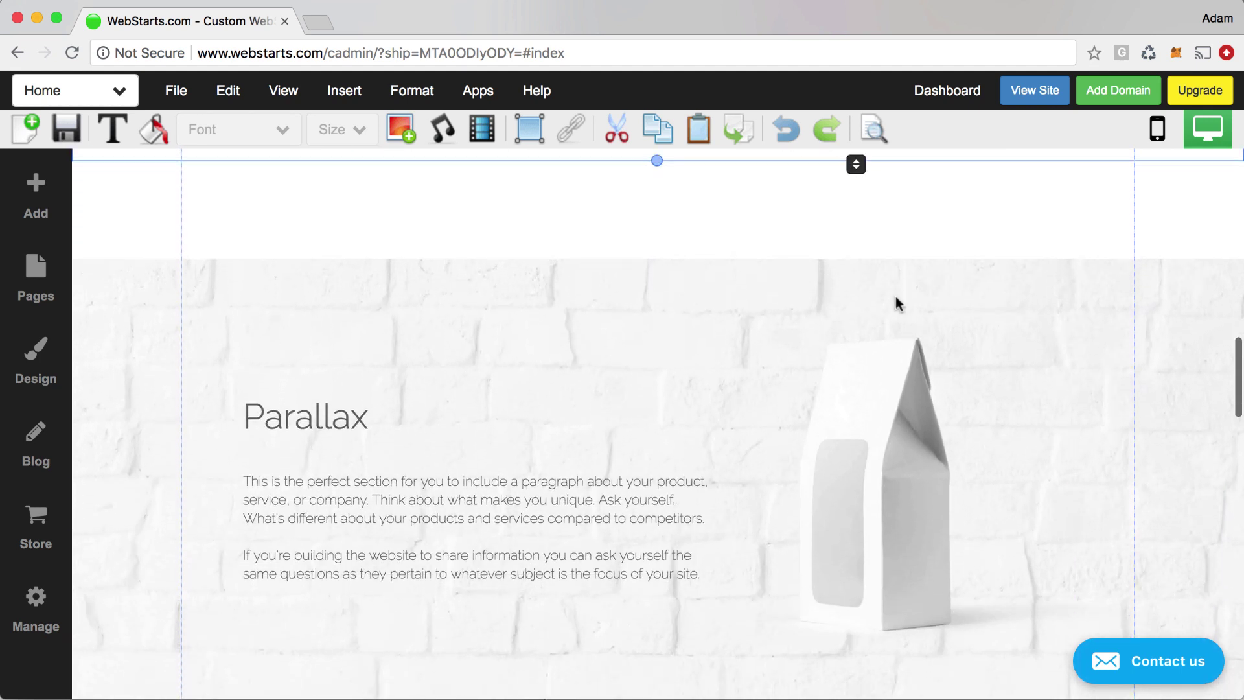
scroll(898, 304, down, 1)
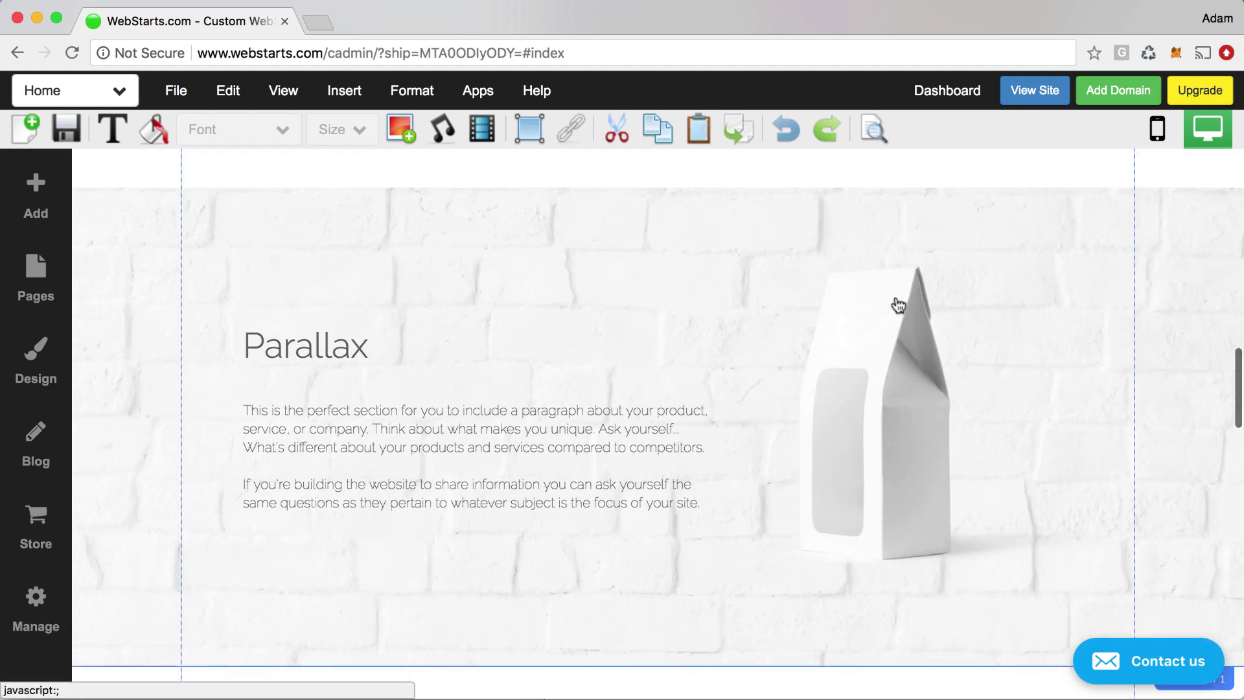
click(336, 223)
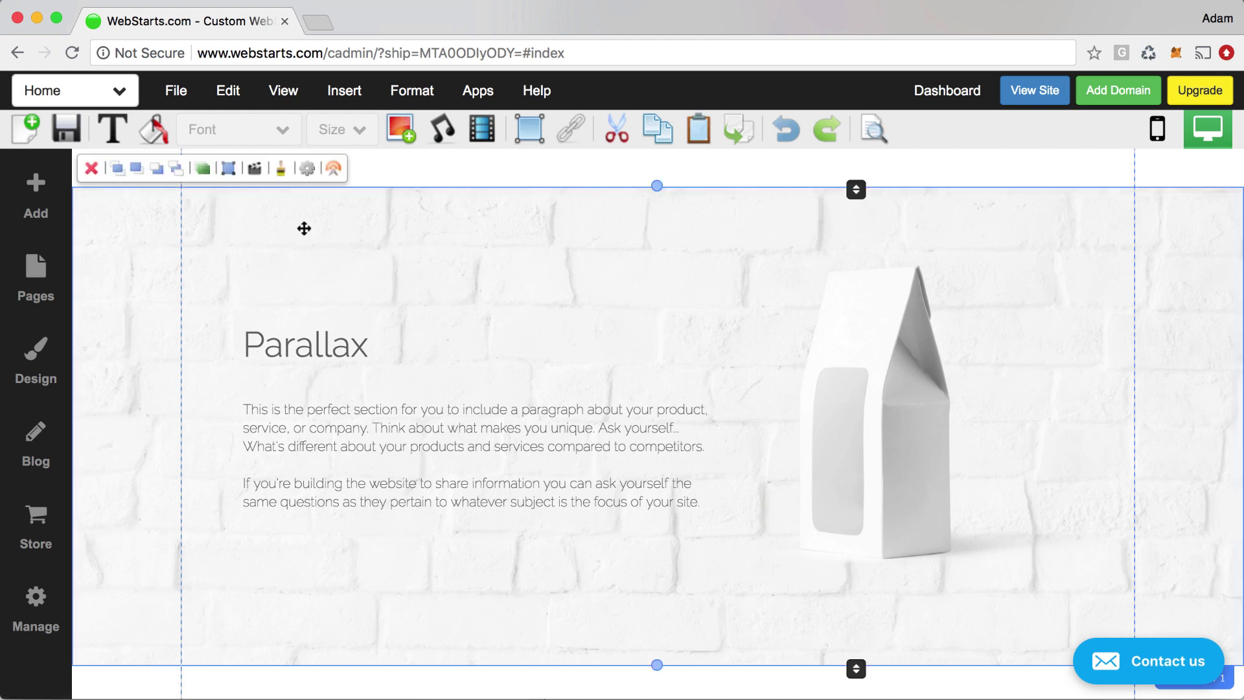
click(304, 170)
click(1158, 279)
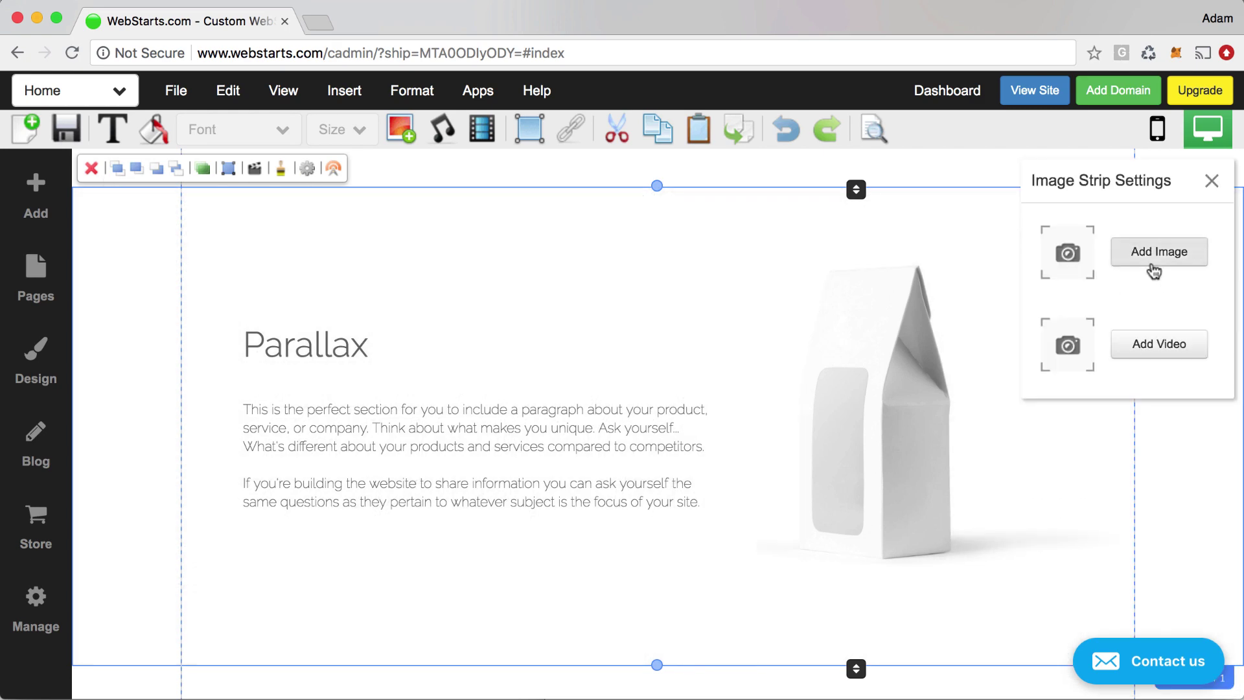
click(1153, 267)
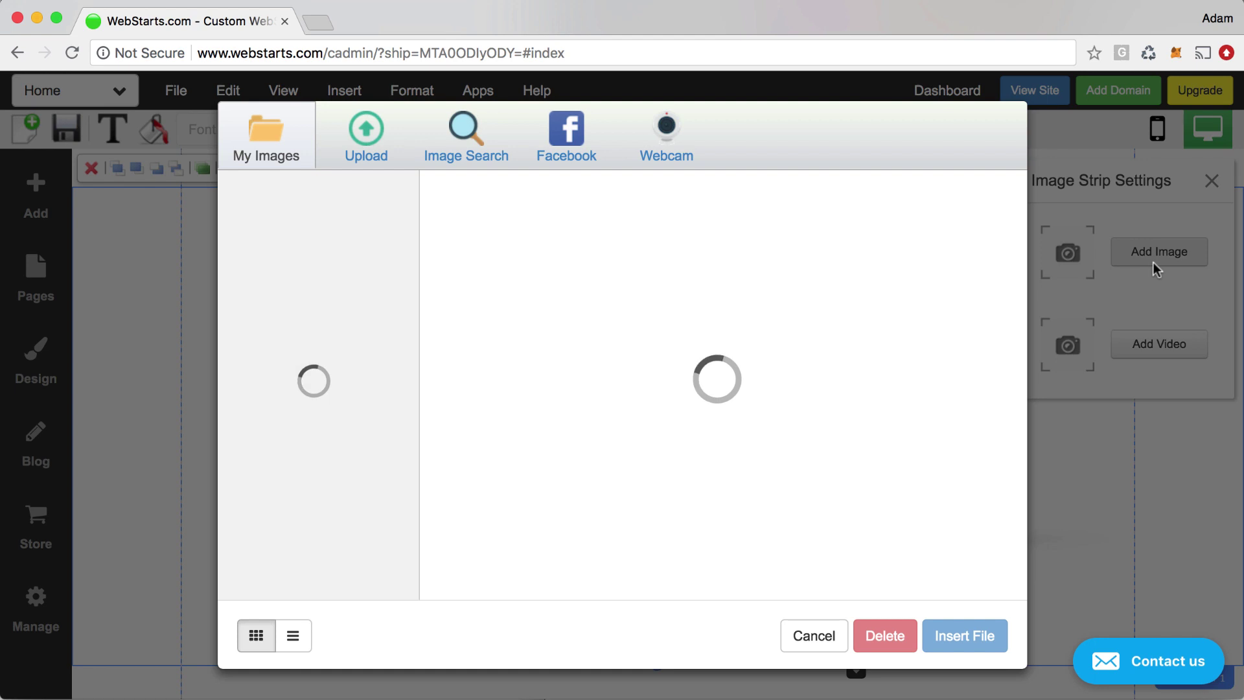
Step: Search stock photos for 'white background' and insert the white brick wall photo
click(490, 148)
click(500, 200)
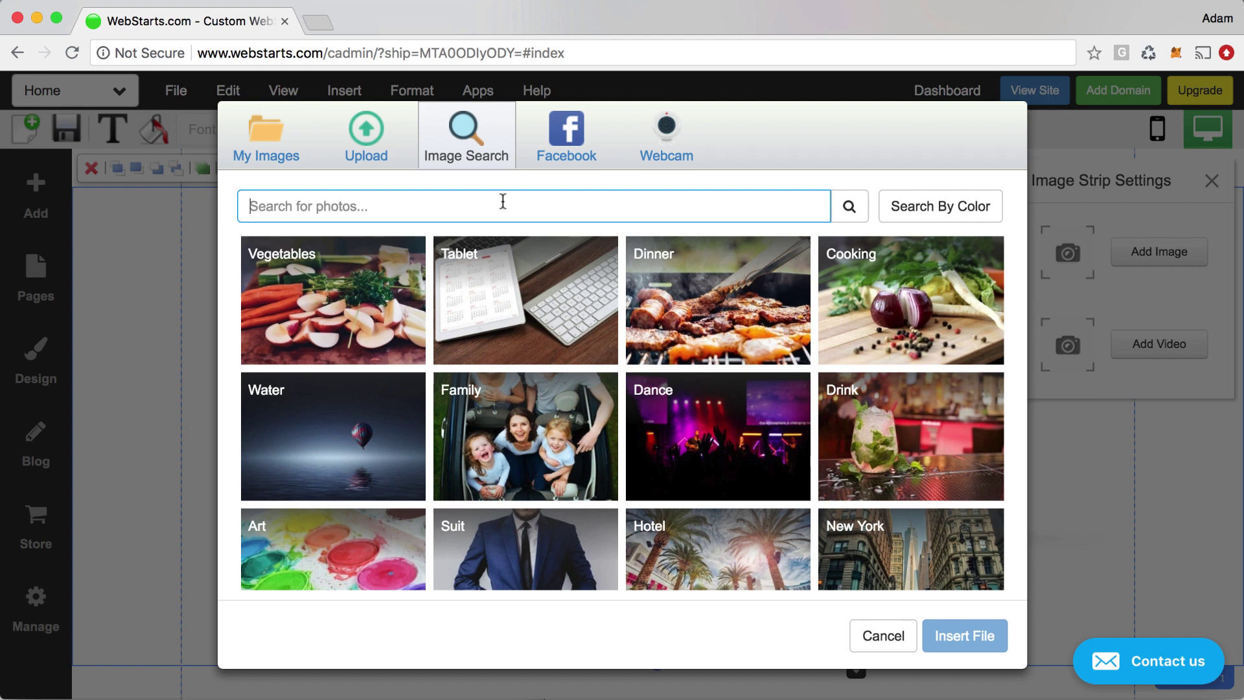
text(white background)
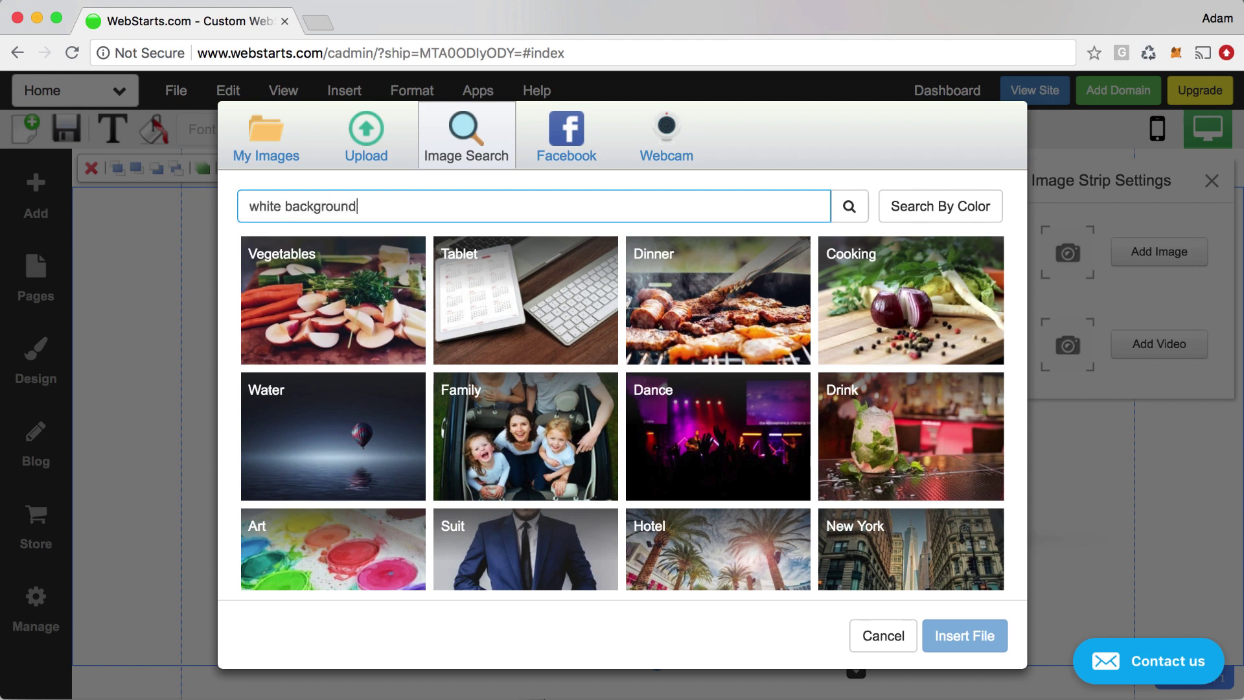
key(Return)
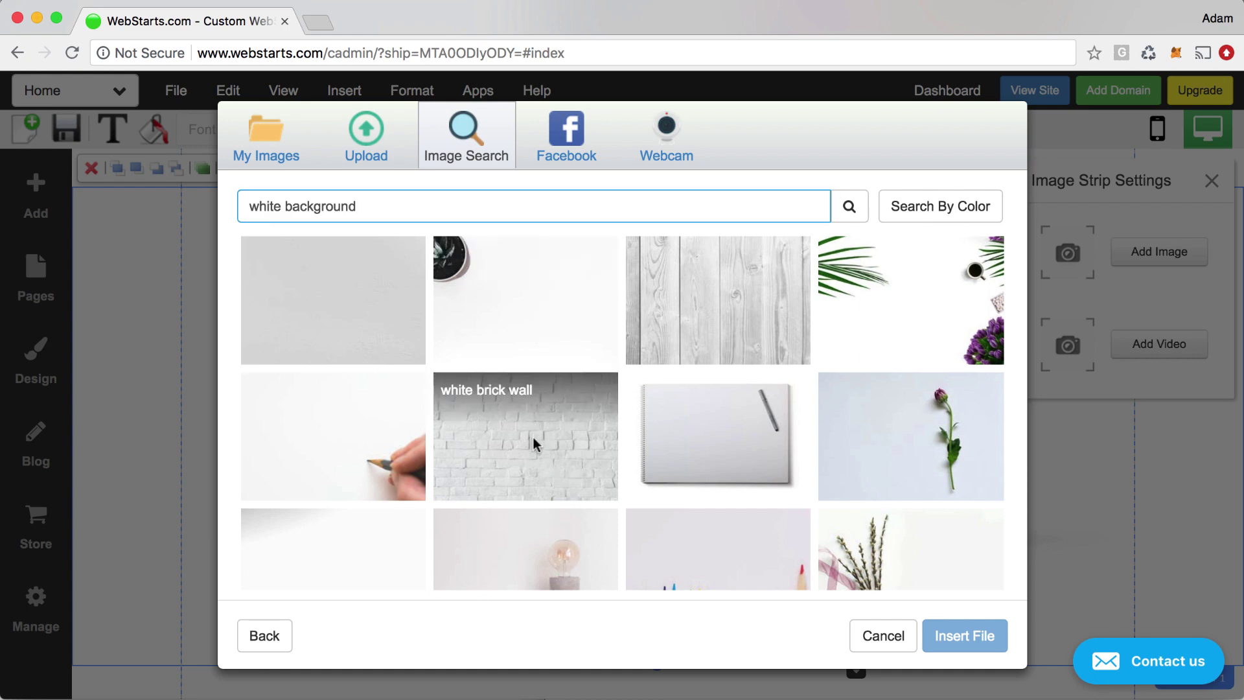
click(533, 437)
click(961, 636)
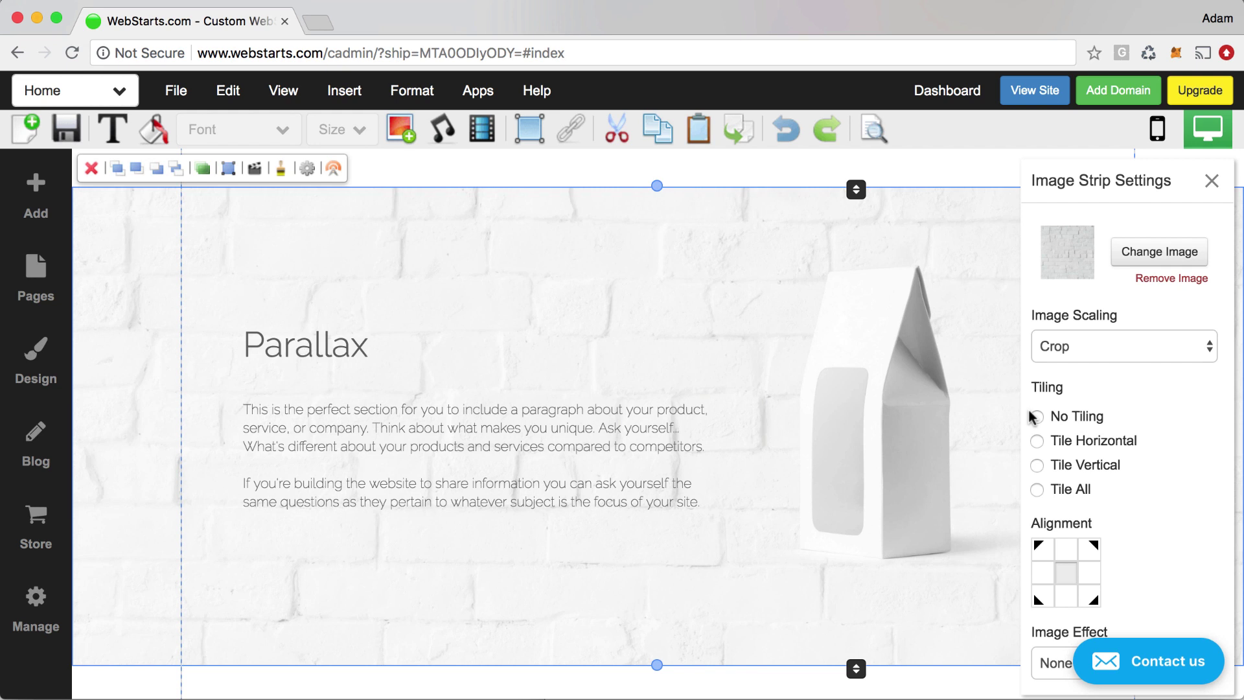
Step: Keep the strip background on Crop scaling, centred, and apply the Parallax image effect
click(1064, 351)
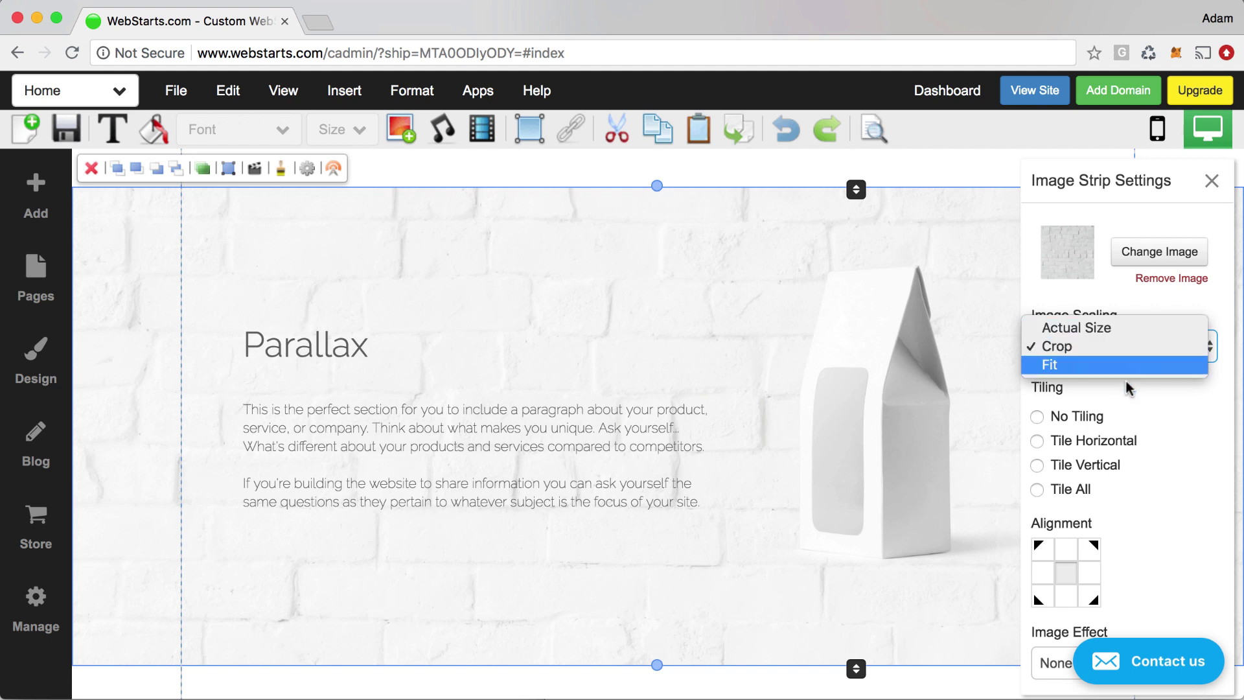
click(1150, 431)
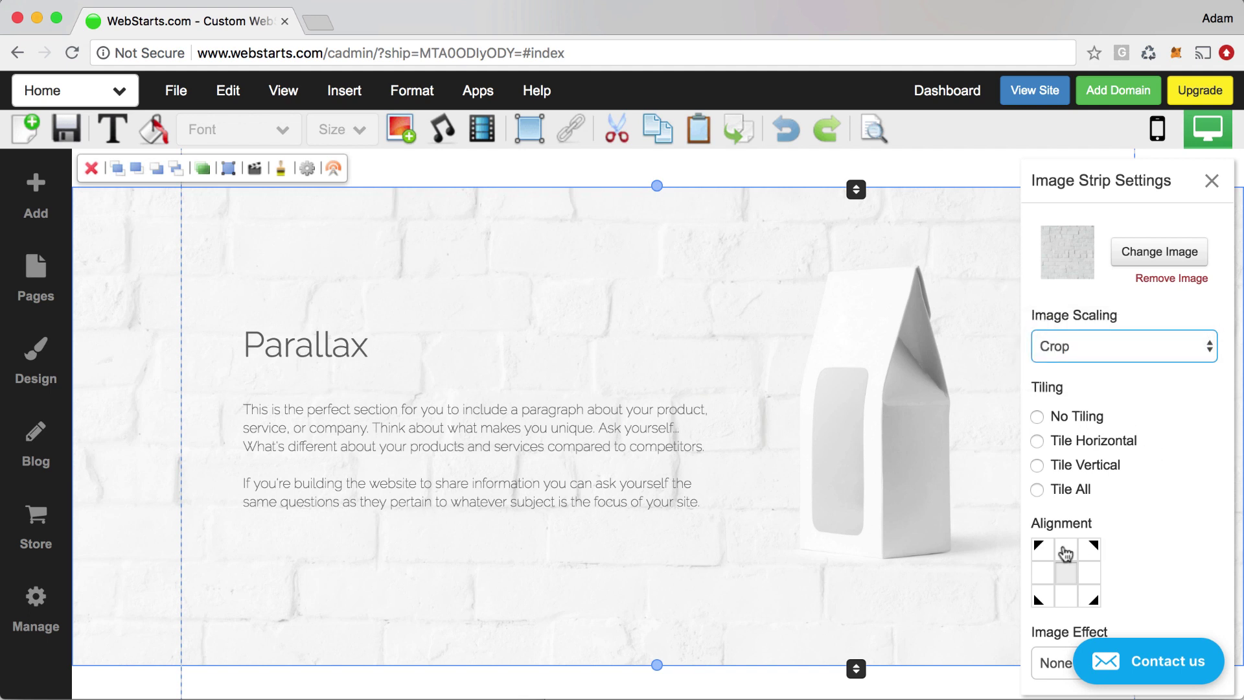
click(1065, 551)
click(1067, 573)
click(1067, 596)
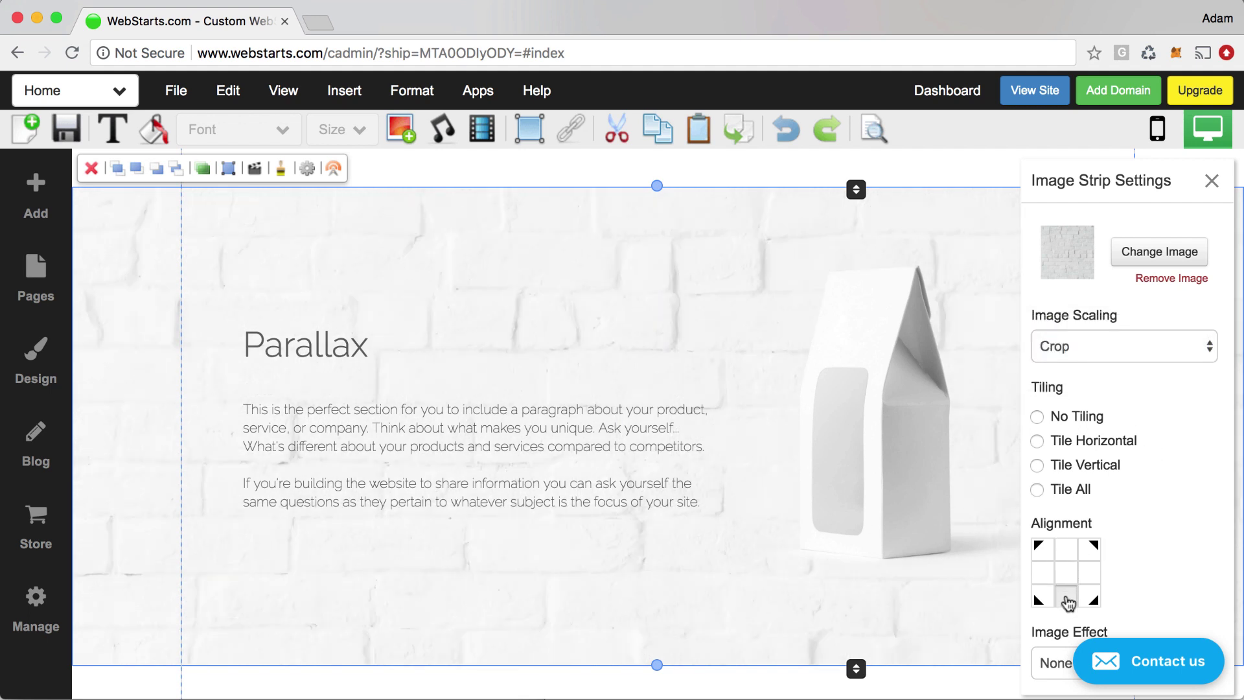
click(1067, 574)
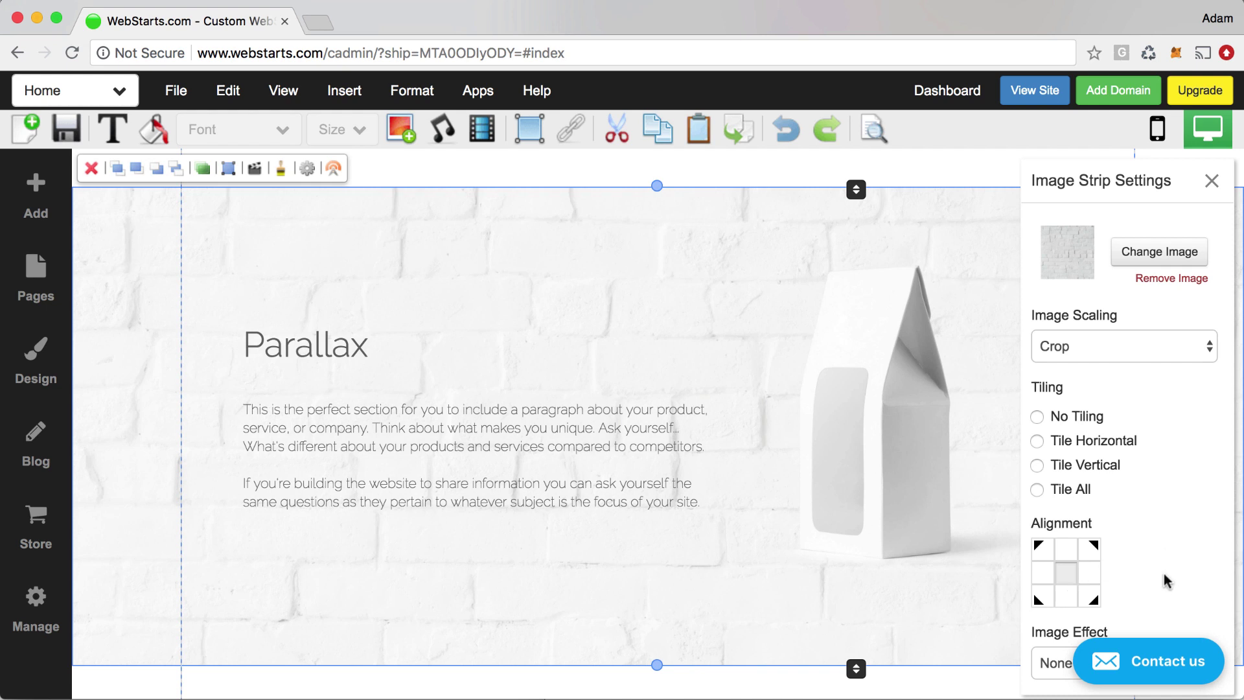
click(1056, 658)
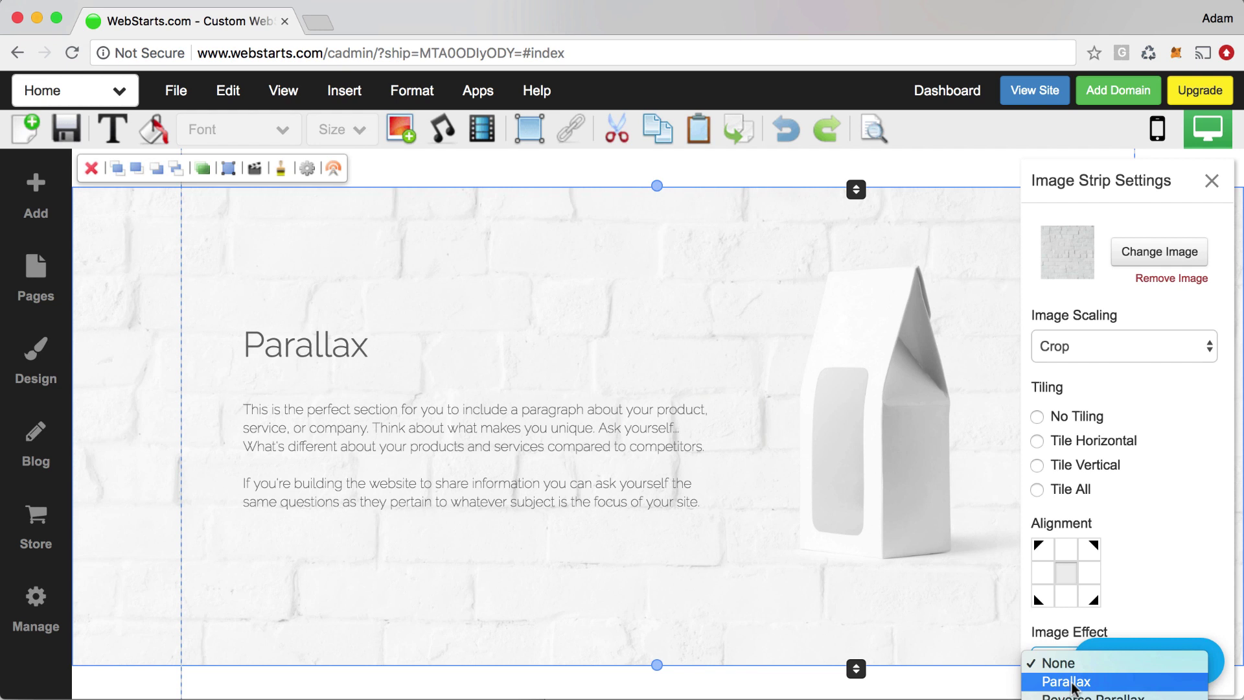
click(1069, 684)
Step: Scroll the page to preview the parallax, then reselect the whole Parallax section
scroll(943, 646, down, 2)
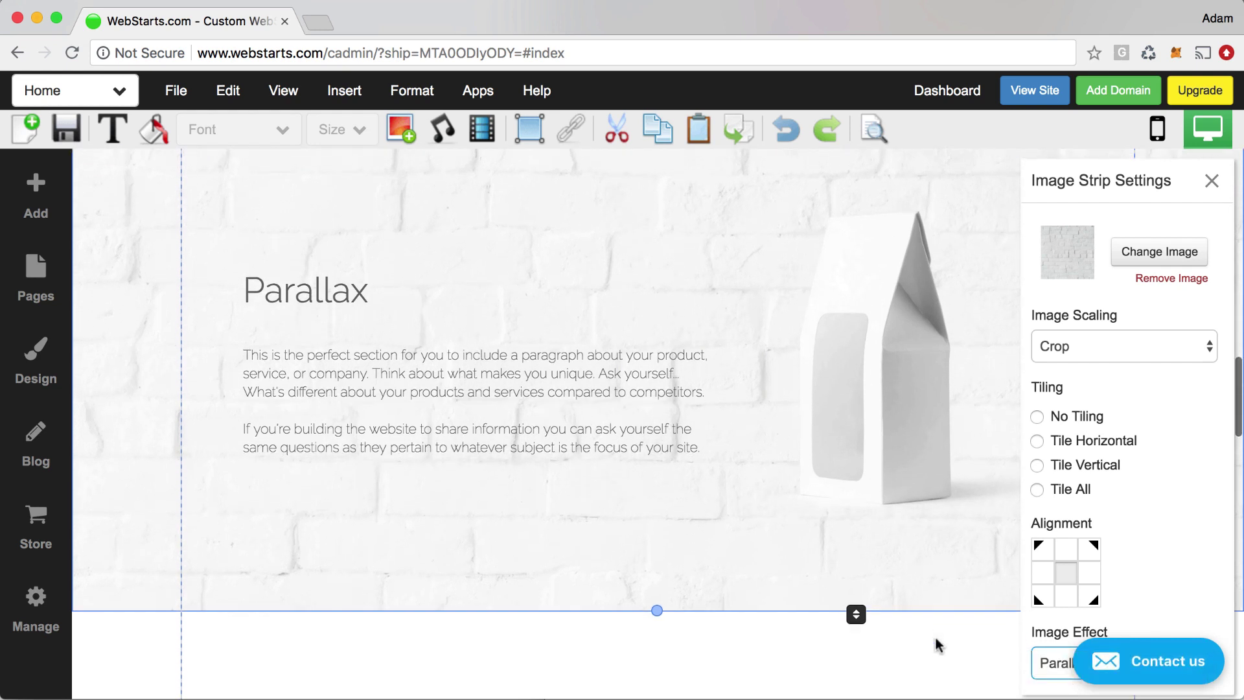
scroll(940, 645, up, 2)
scroll(937, 645, down, 2)
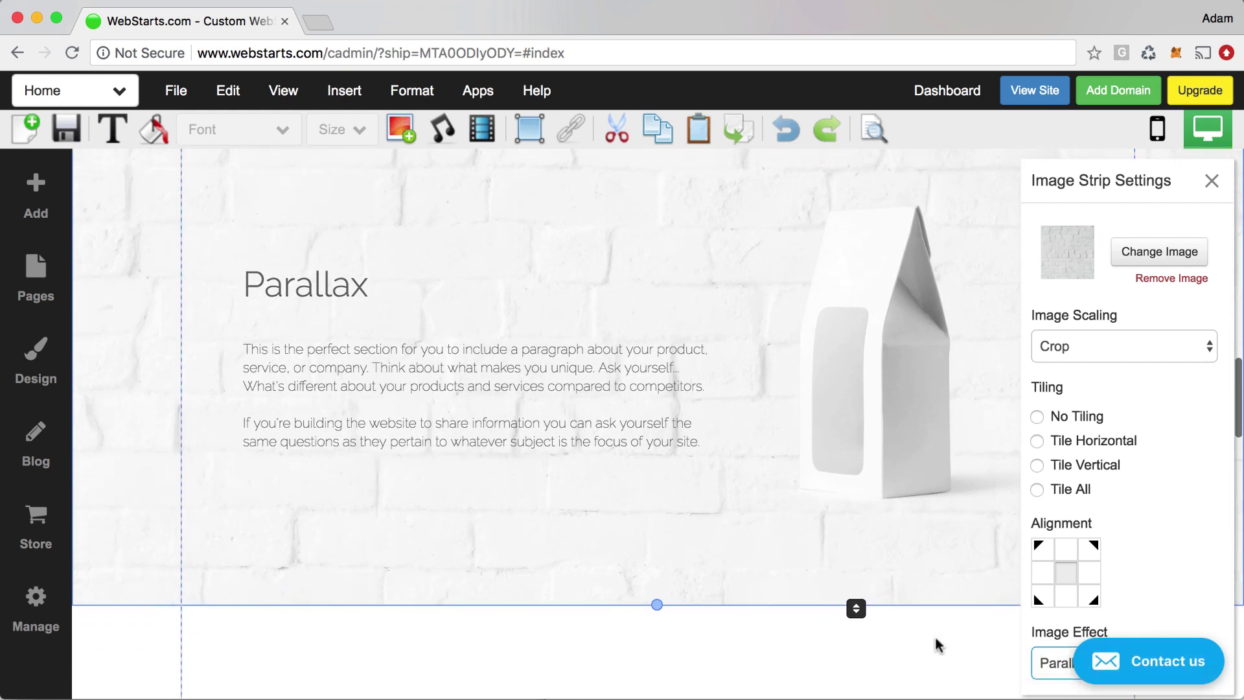
scroll(902, 633, up, 1)
click(519, 436)
click(918, 429)
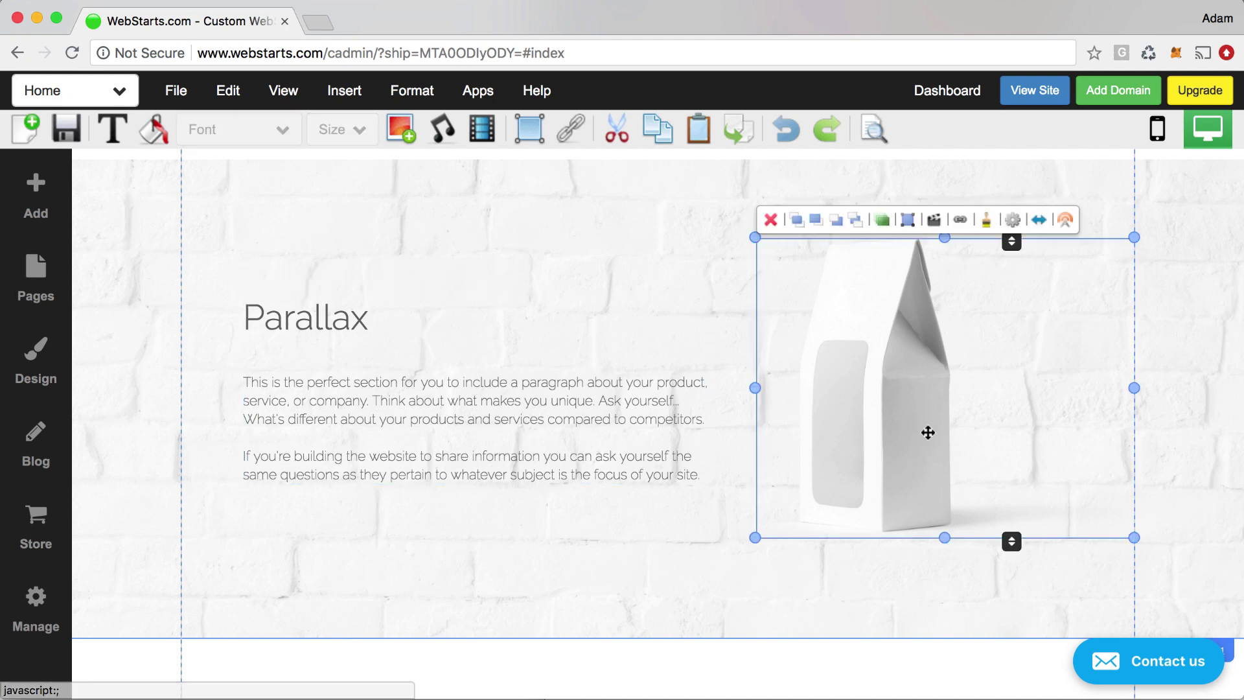
scroll(820, 592, down, 5)
scroll(830, 583, up, 3)
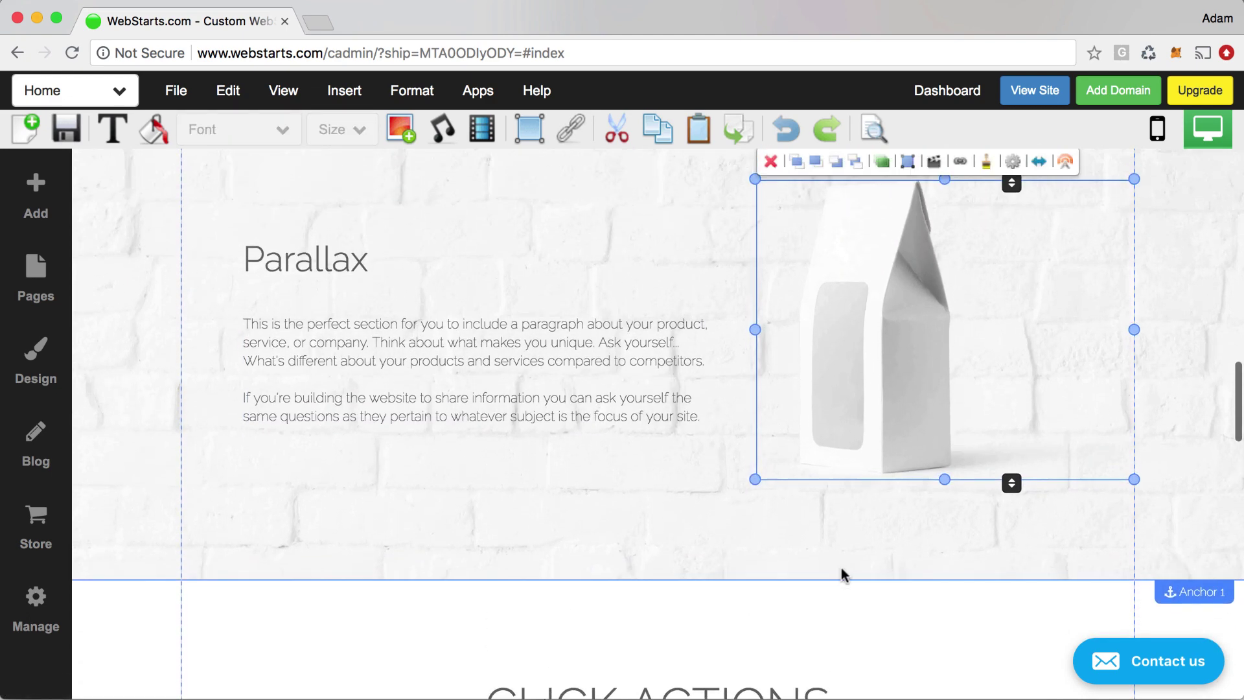
click(856, 558)
scroll(713, 551, up, 3)
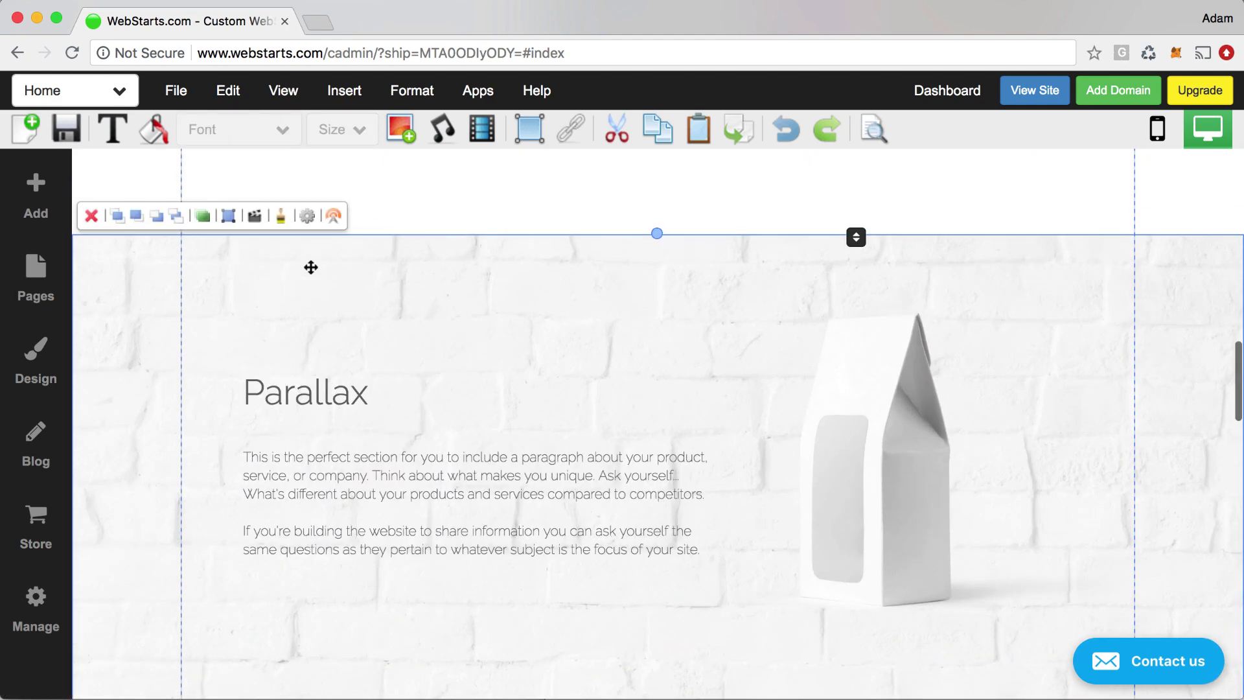
Step: Try Reverse Parallax, switch back to Parallax, and close the Image Strip Settings
click(307, 216)
click(1053, 661)
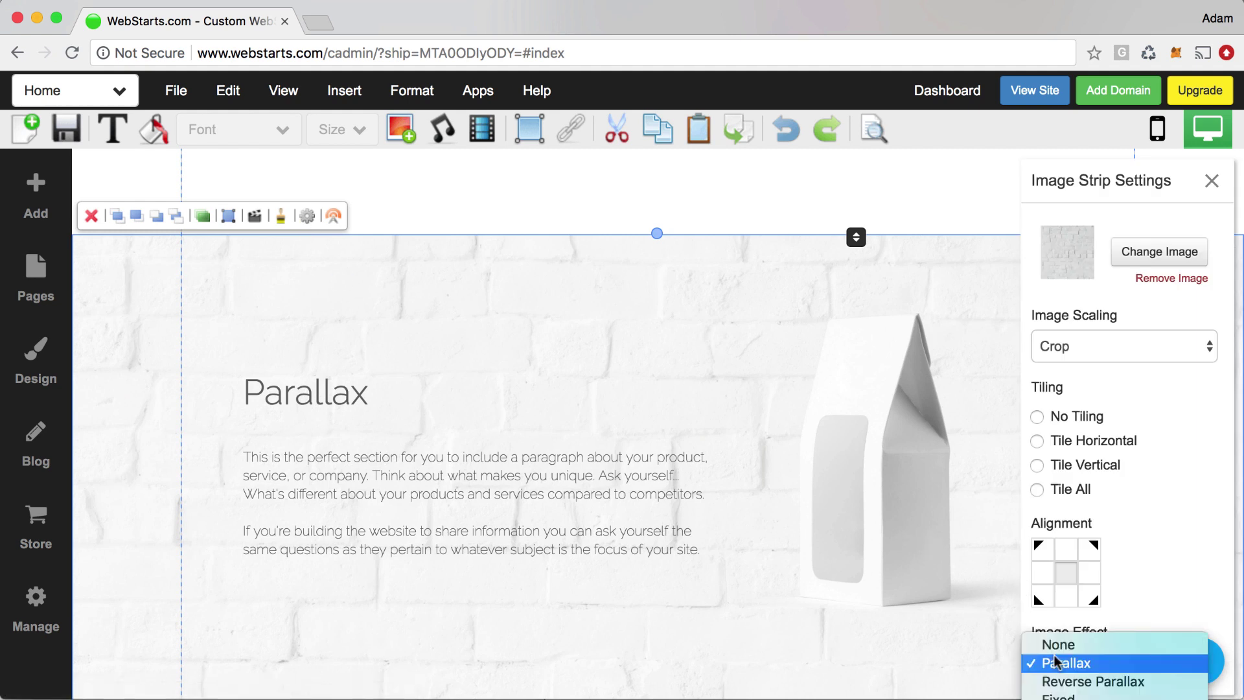
click(1063, 682)
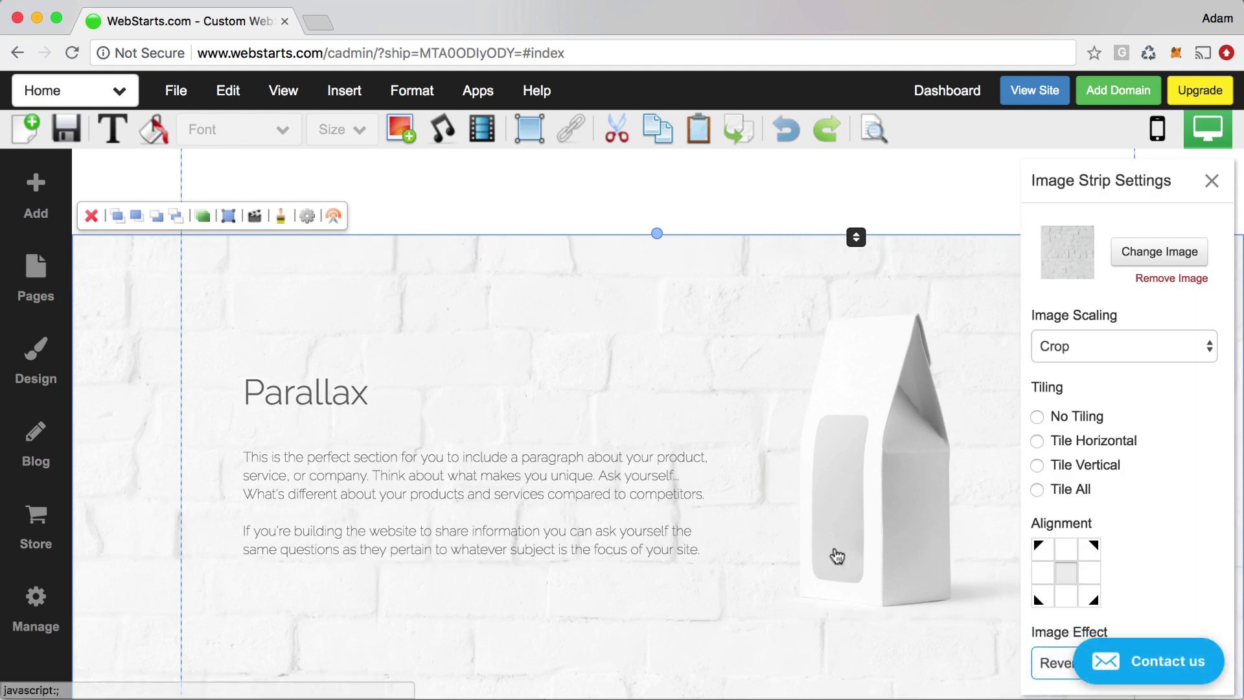
scroll(842, 555, down, 2)
scroll(845, 557, up, 3)
scroll(846, 558, down, 3)
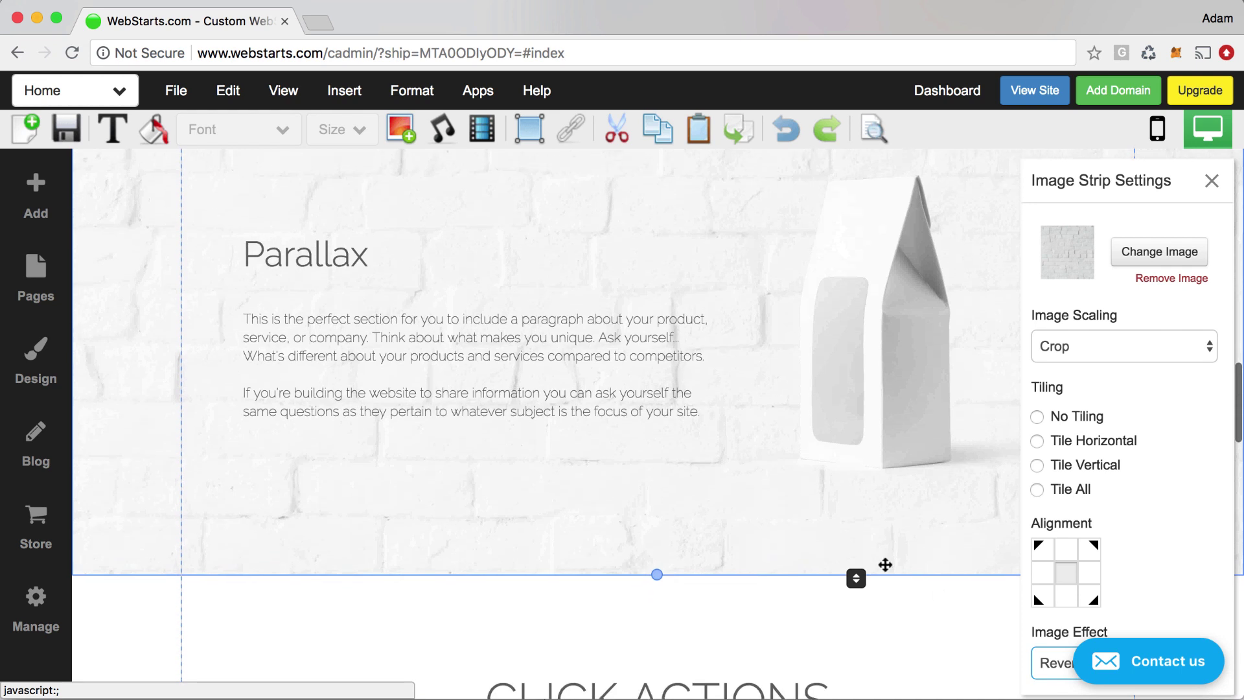
click(1043, 663)
click(1064, 644)
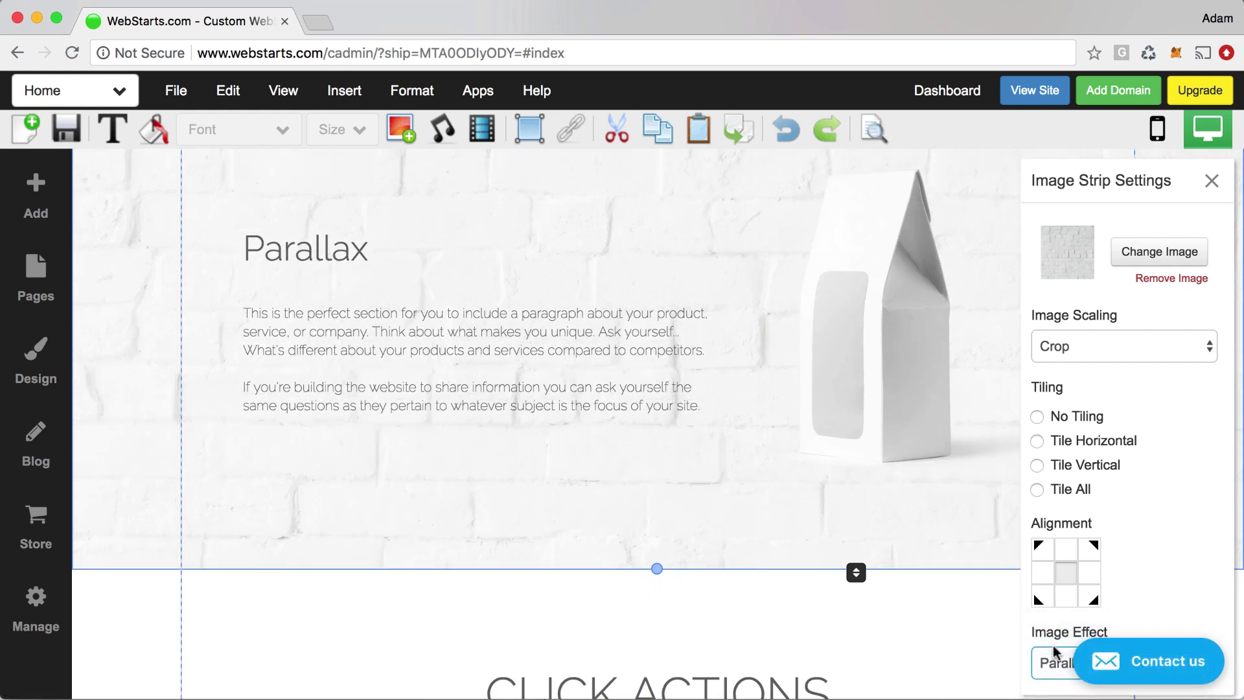
click(1212, 185)
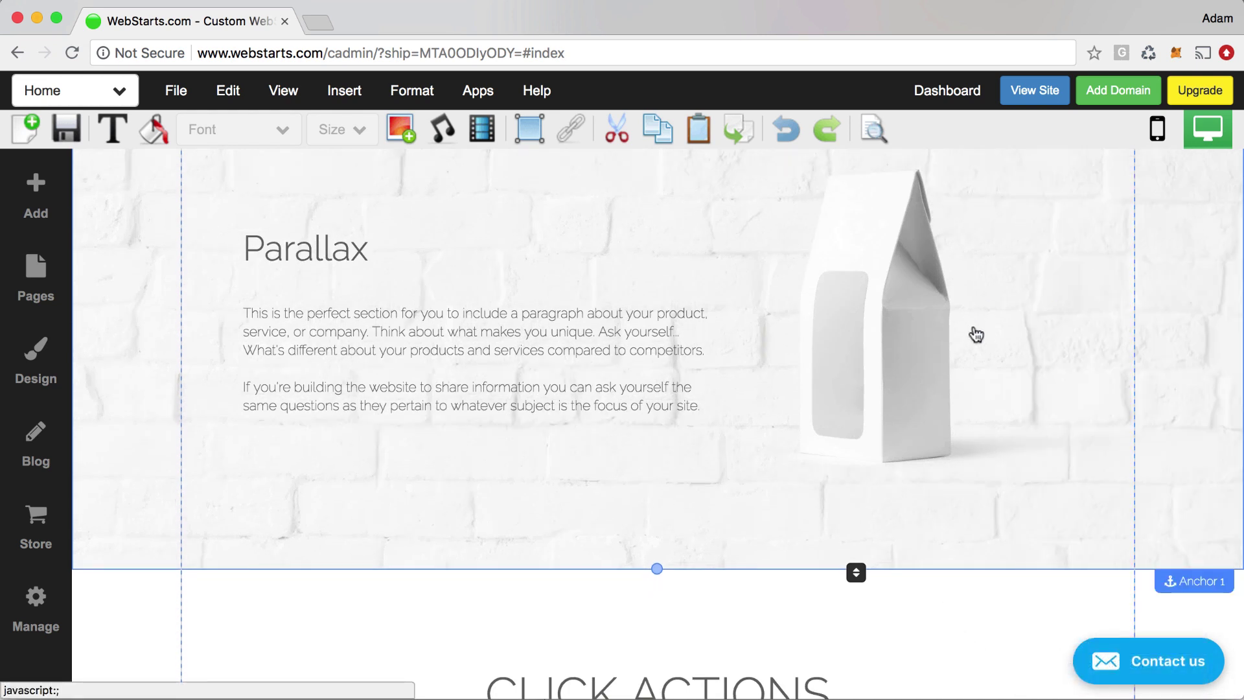
scroll(972, 333, down, 4)
scroll(973, 330, up, 2)
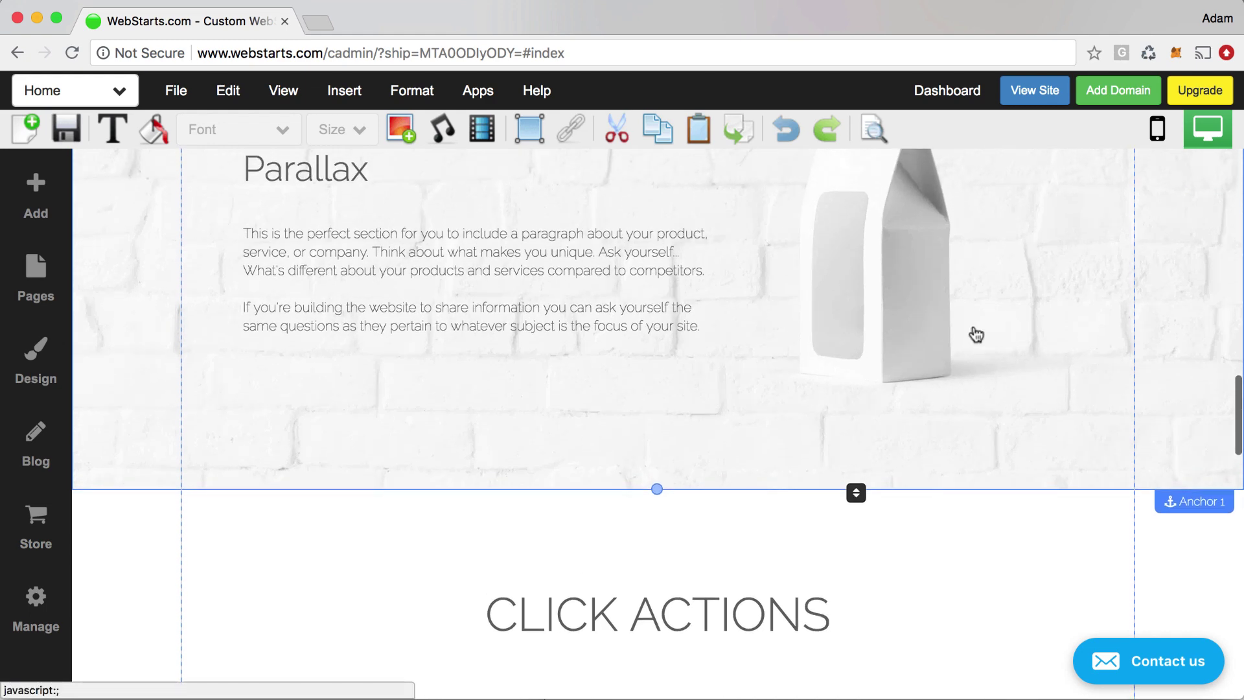
scroll(973, 332, down, 5)
scroll(976, 328, down, 10)
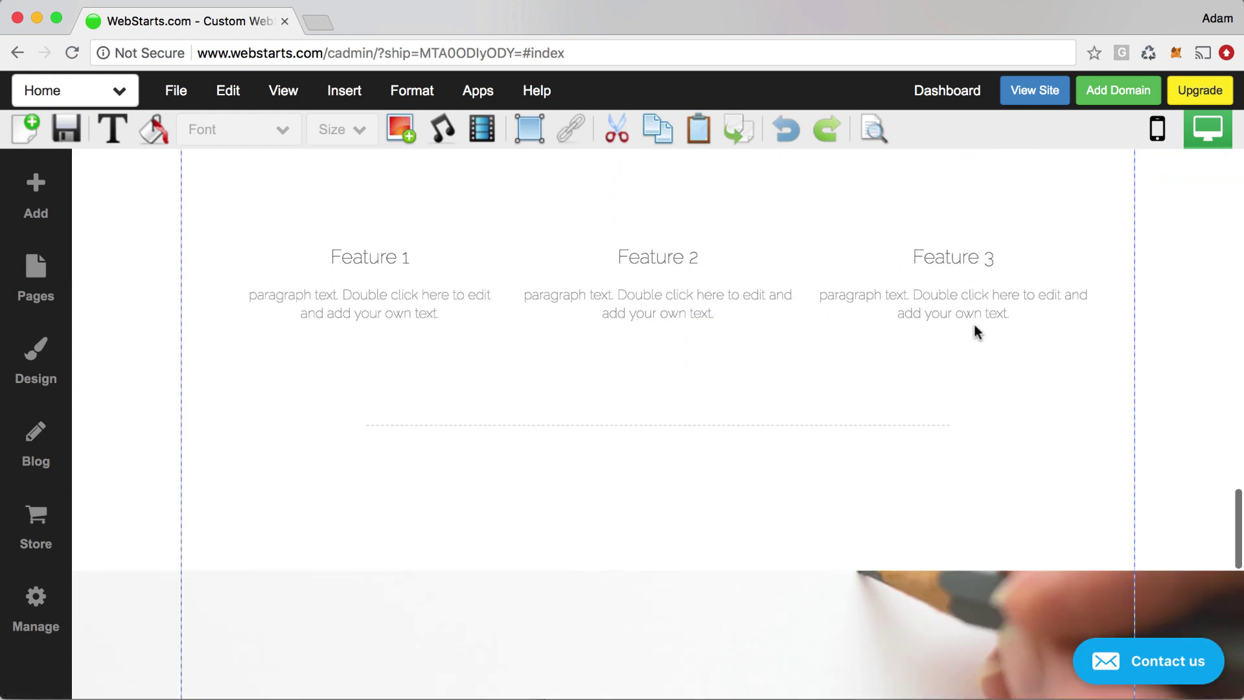
scroll(974, 321, down, 3)
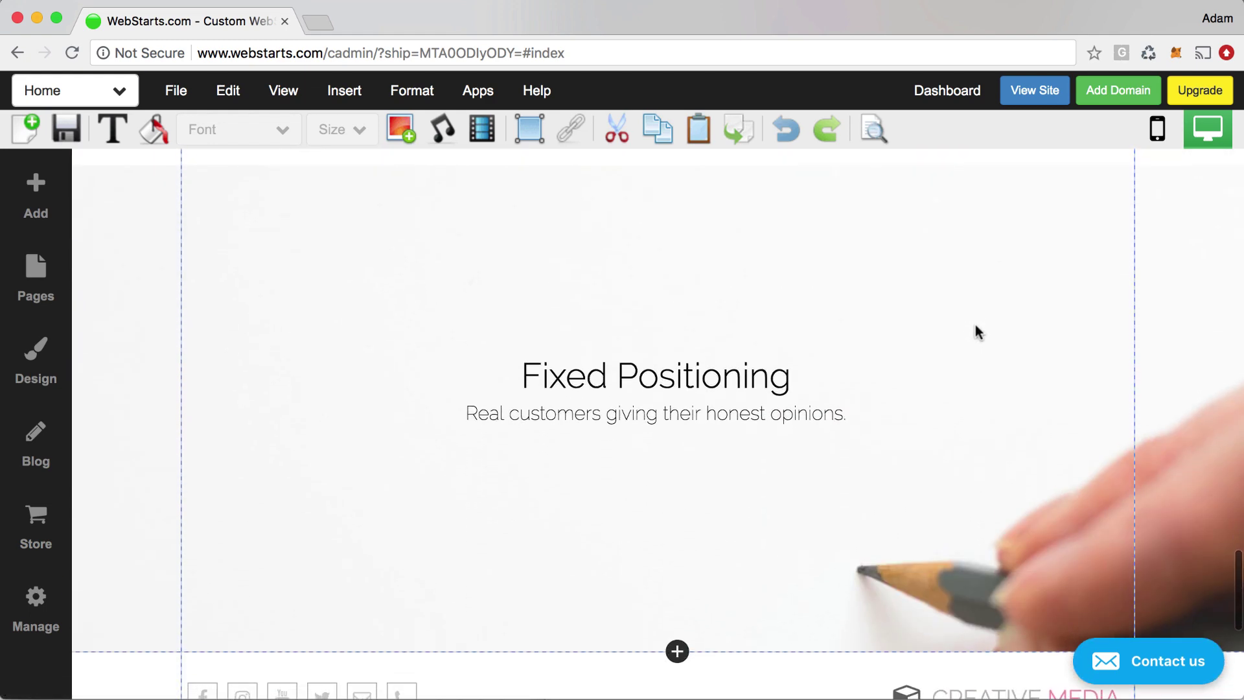
click(938, 318)
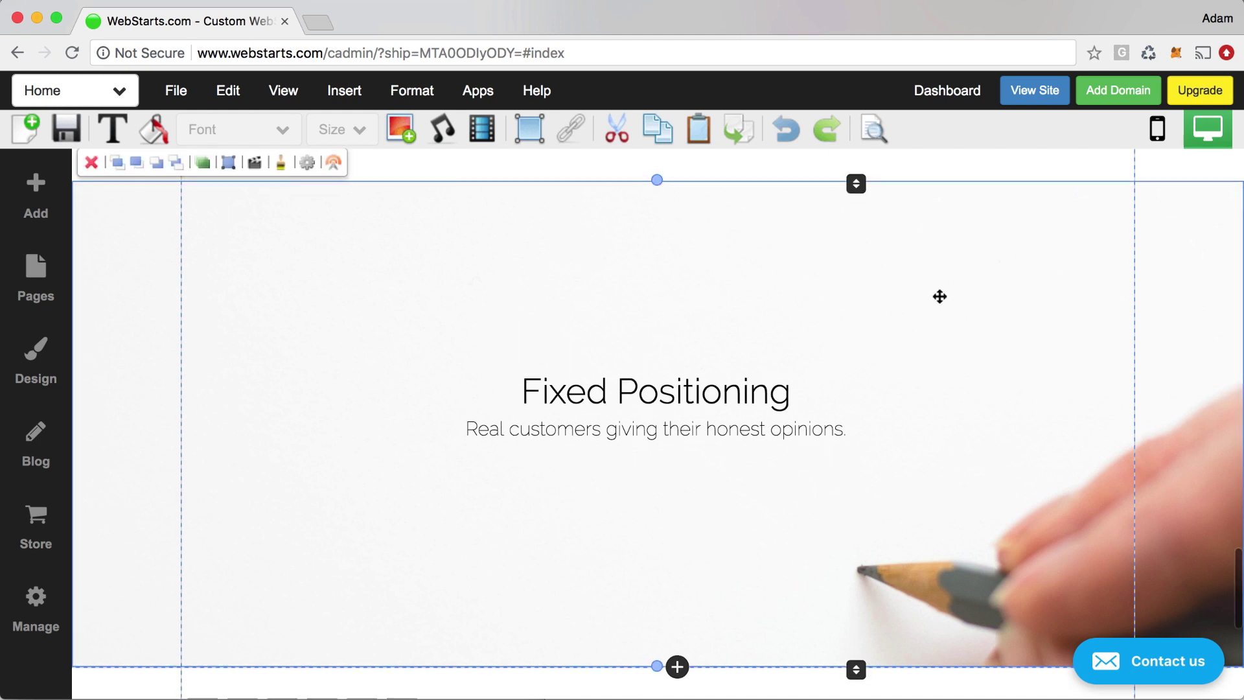
scroll(939, 298, up, 4)
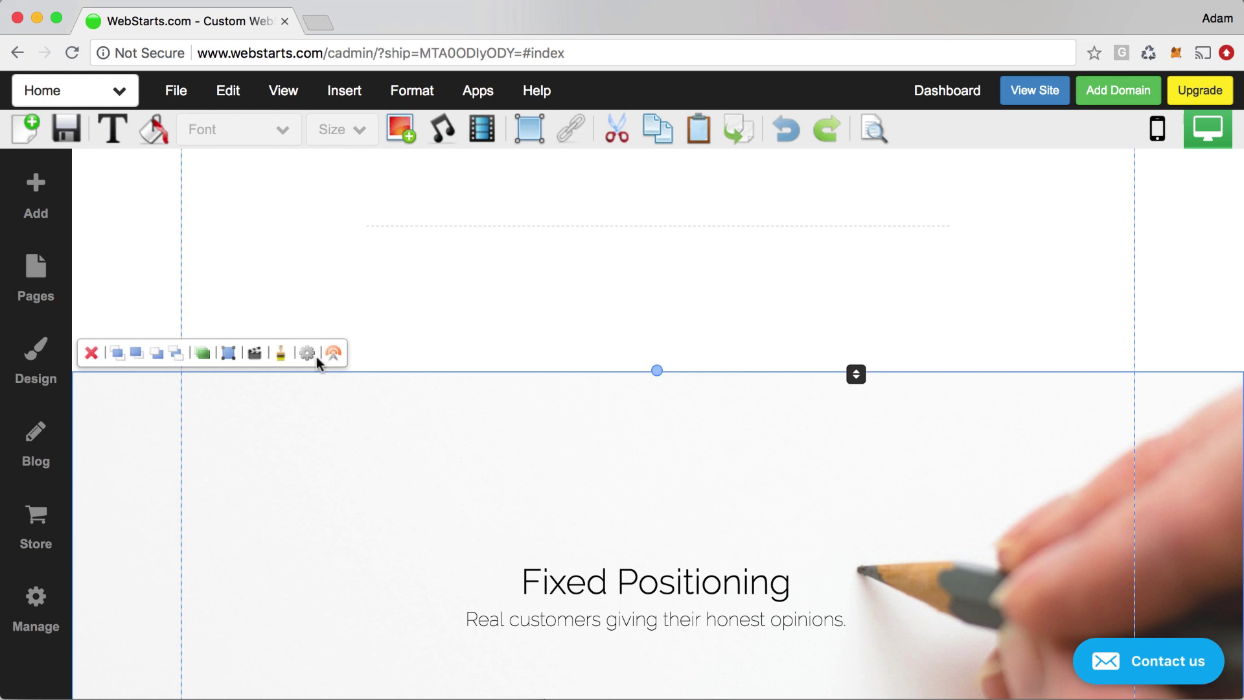
click(529, 129)
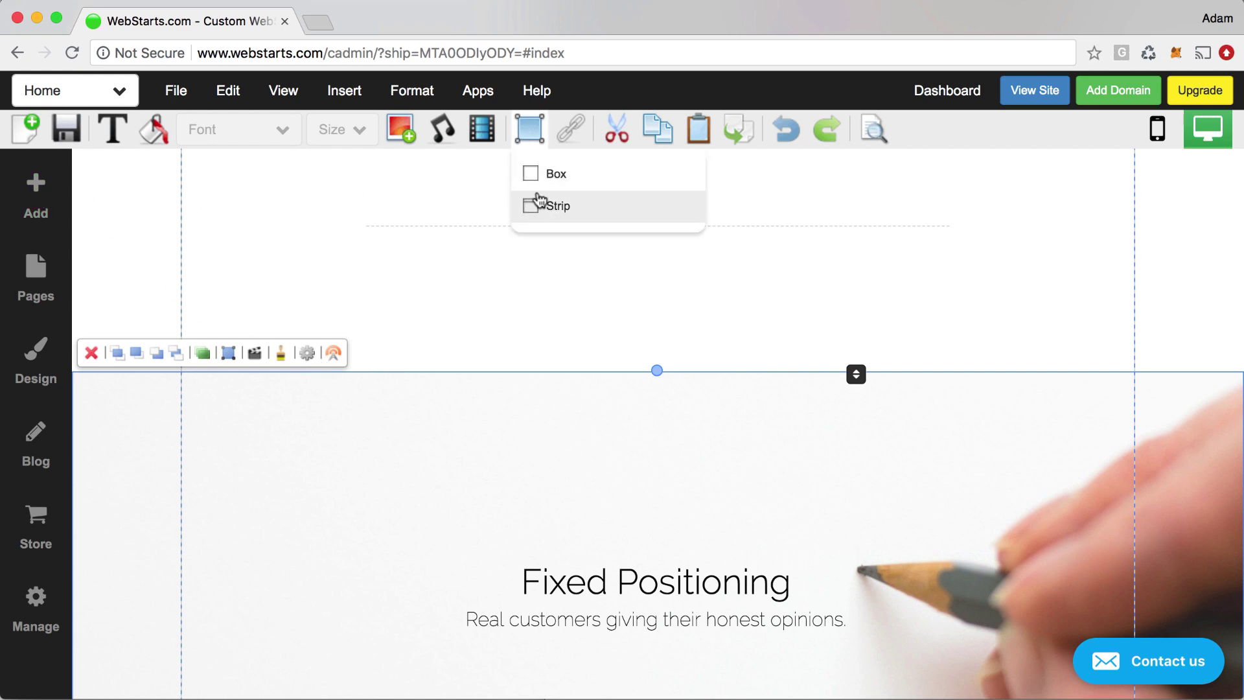
click(544, 203)
double_click(573, 295)
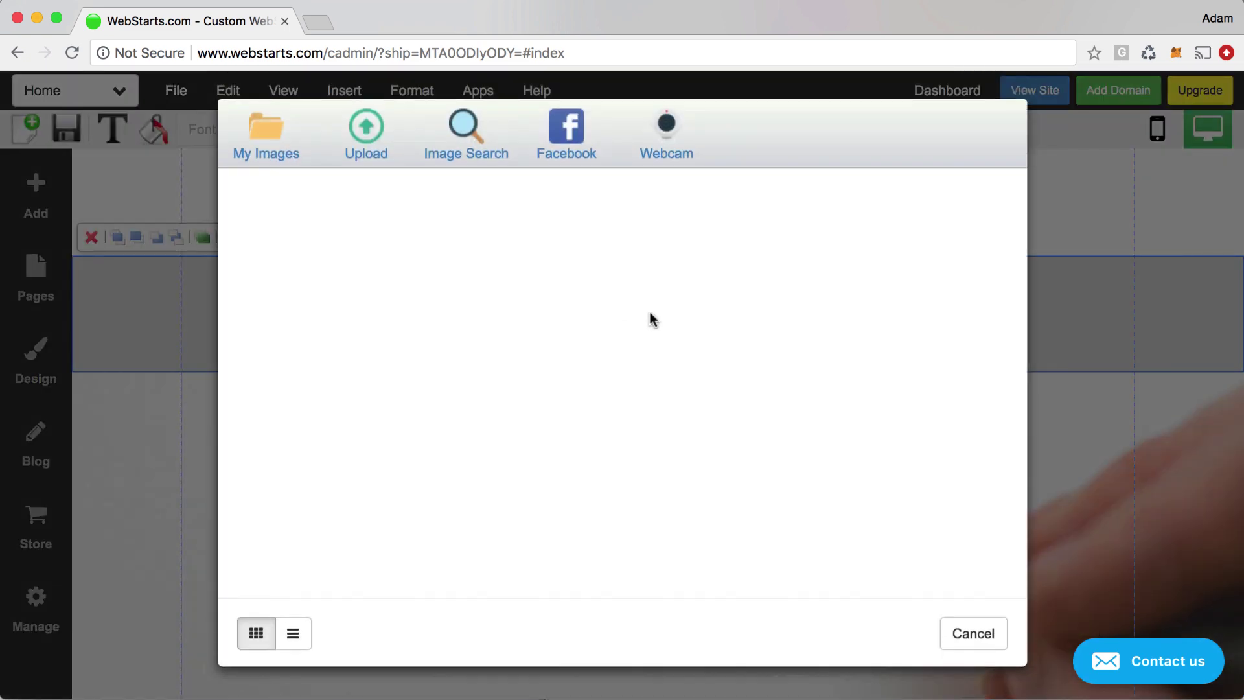
click(495, 152)
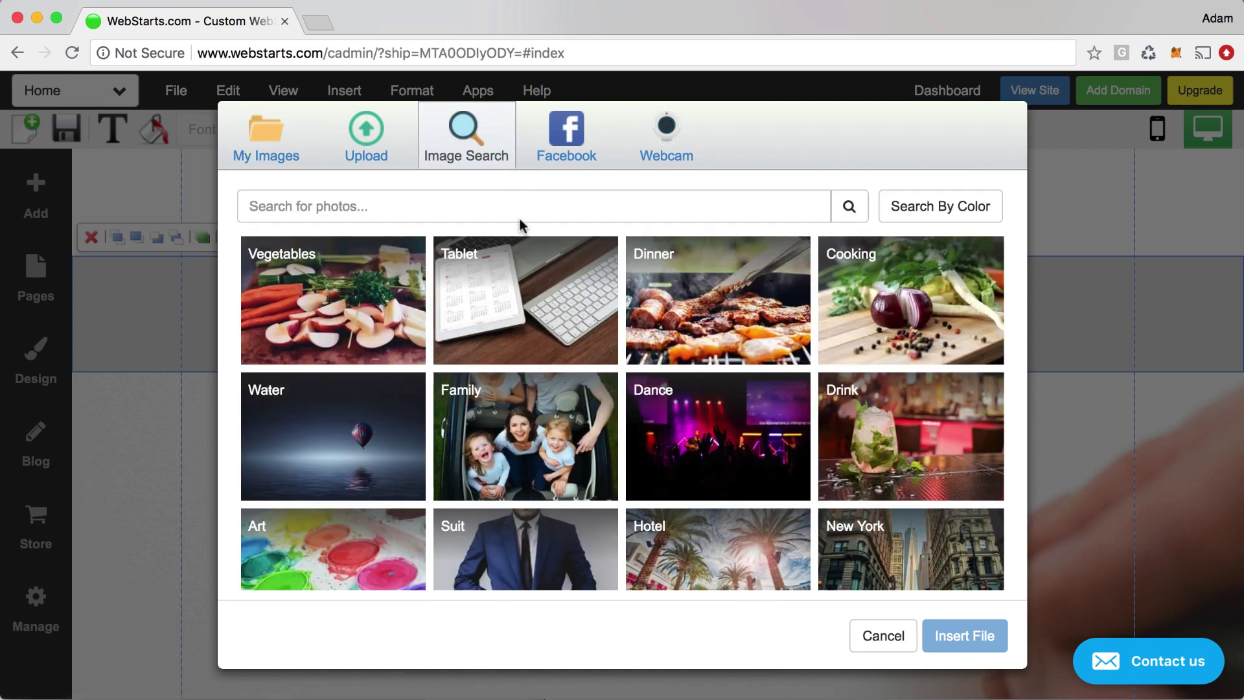
click(535, 255)
click(870, 638)
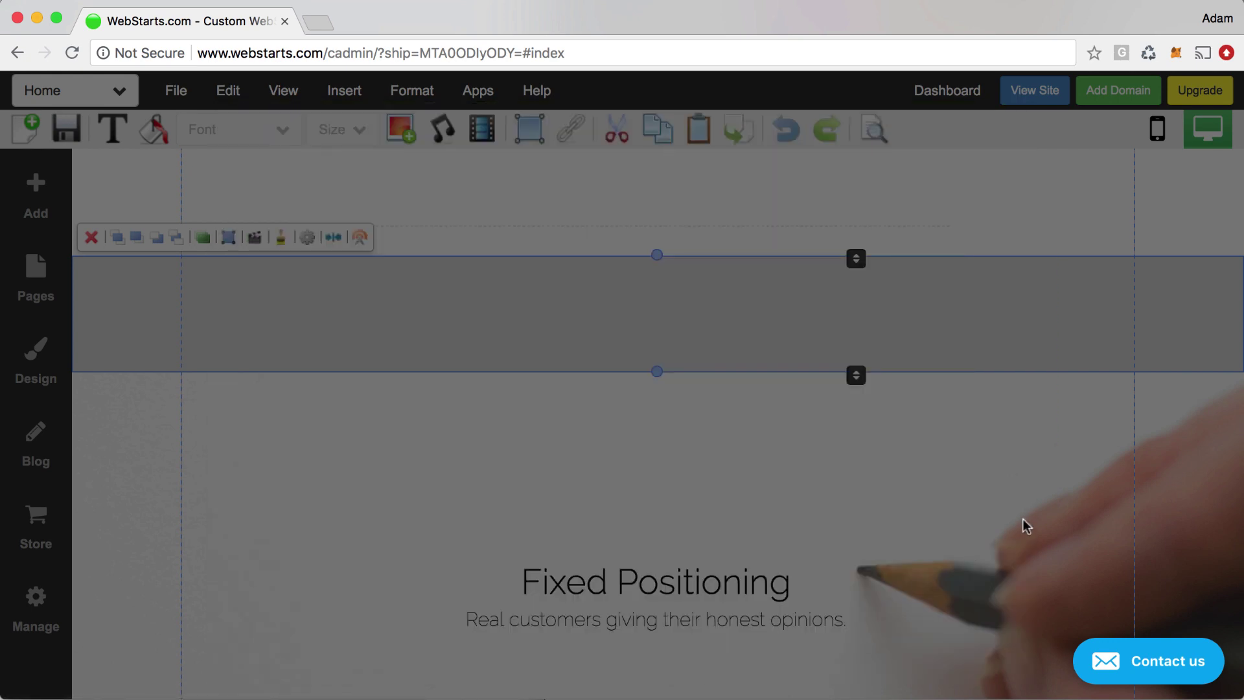
click(91, 237)
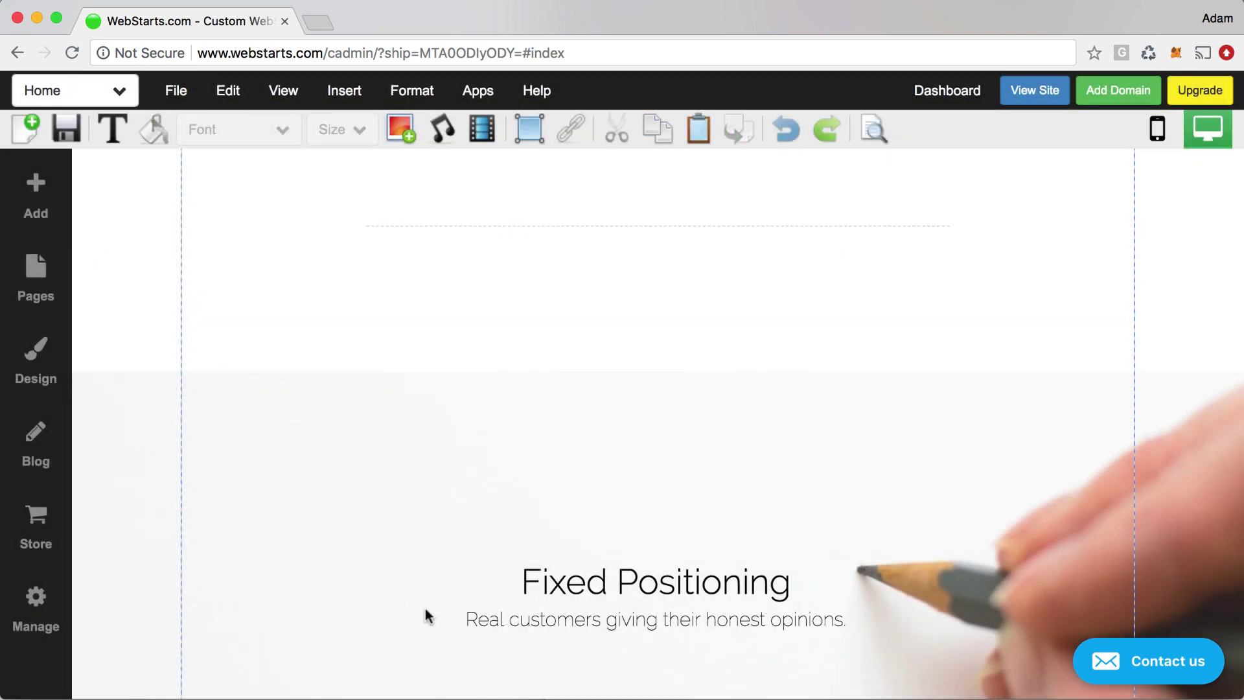
scroll(558, 576, down, 3)
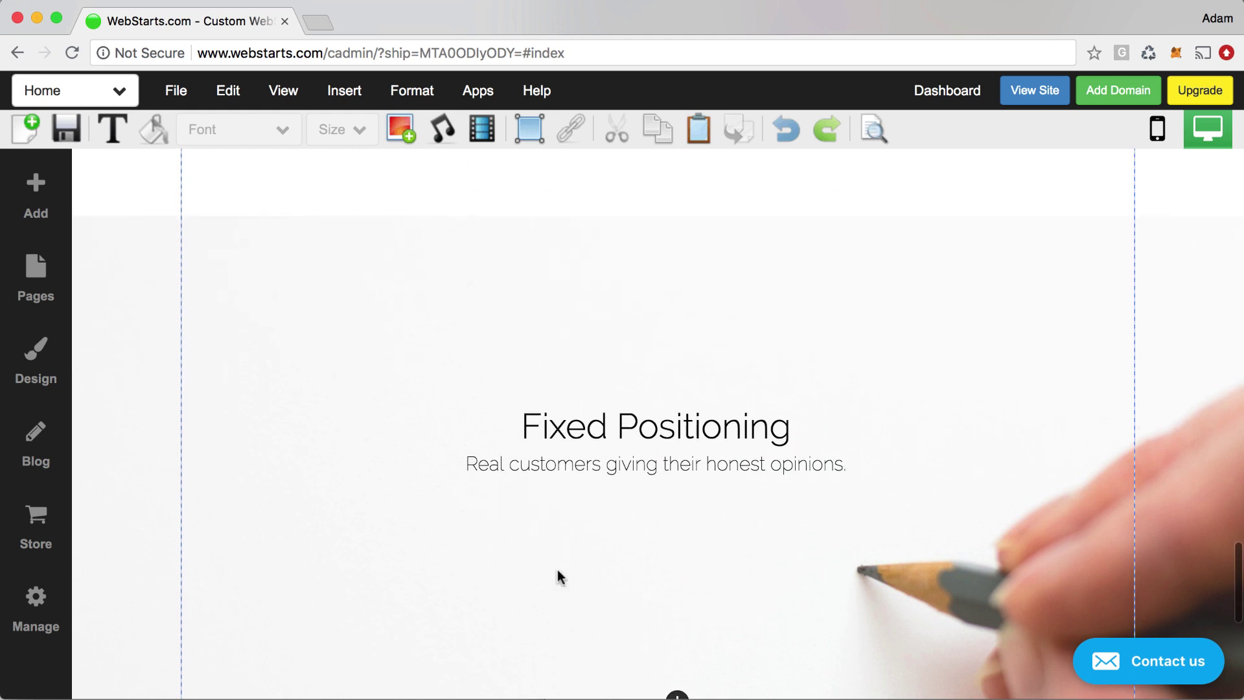
scroll(557, 576, up, 3)
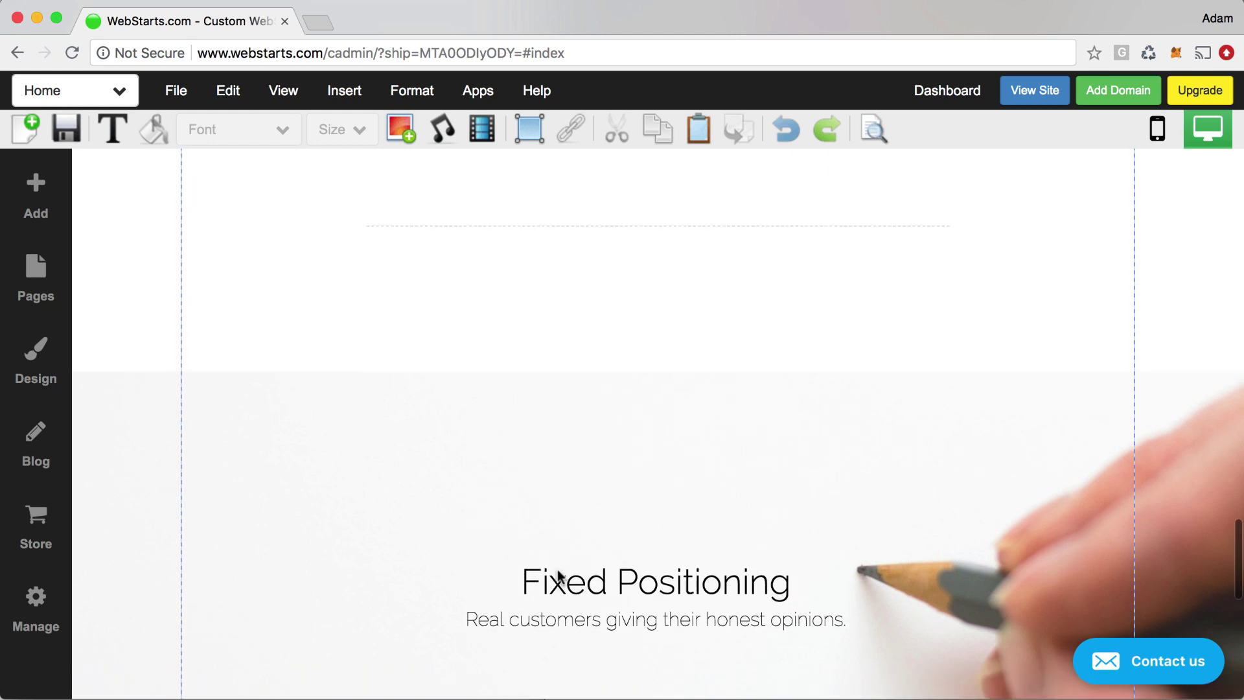
scroll(557, 576, down, 1)
scroll(557, 574, down, 3)
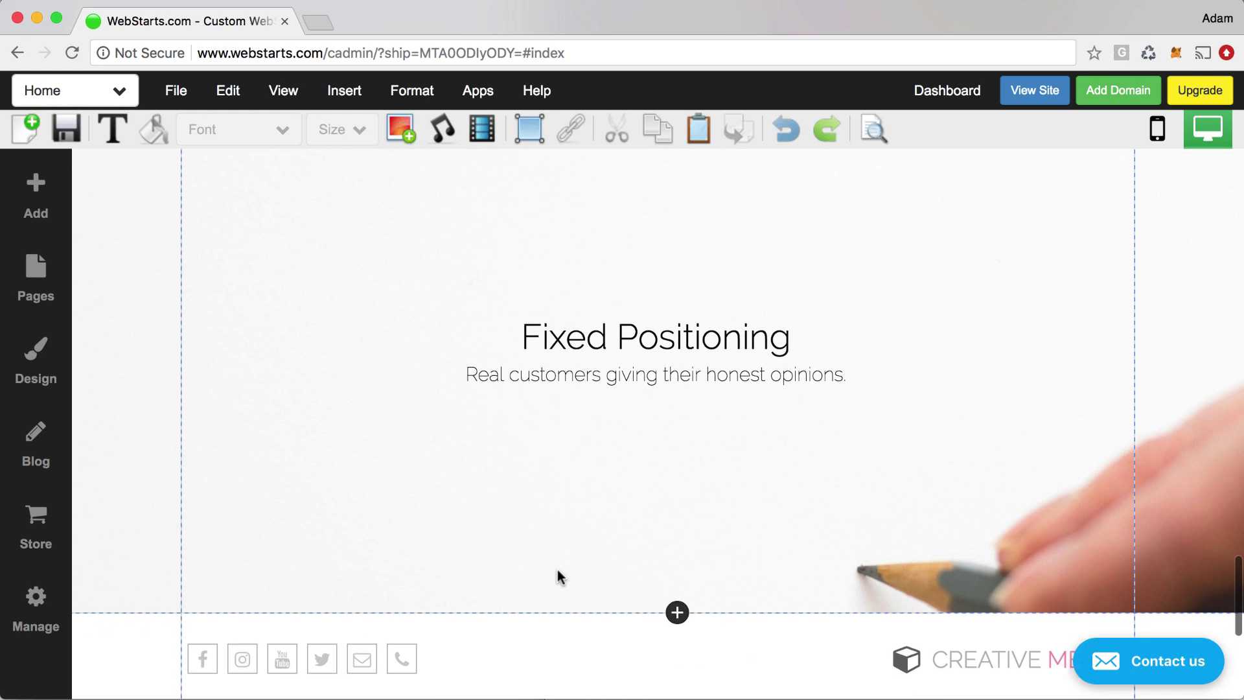
scroll(558, 573, up, 2)
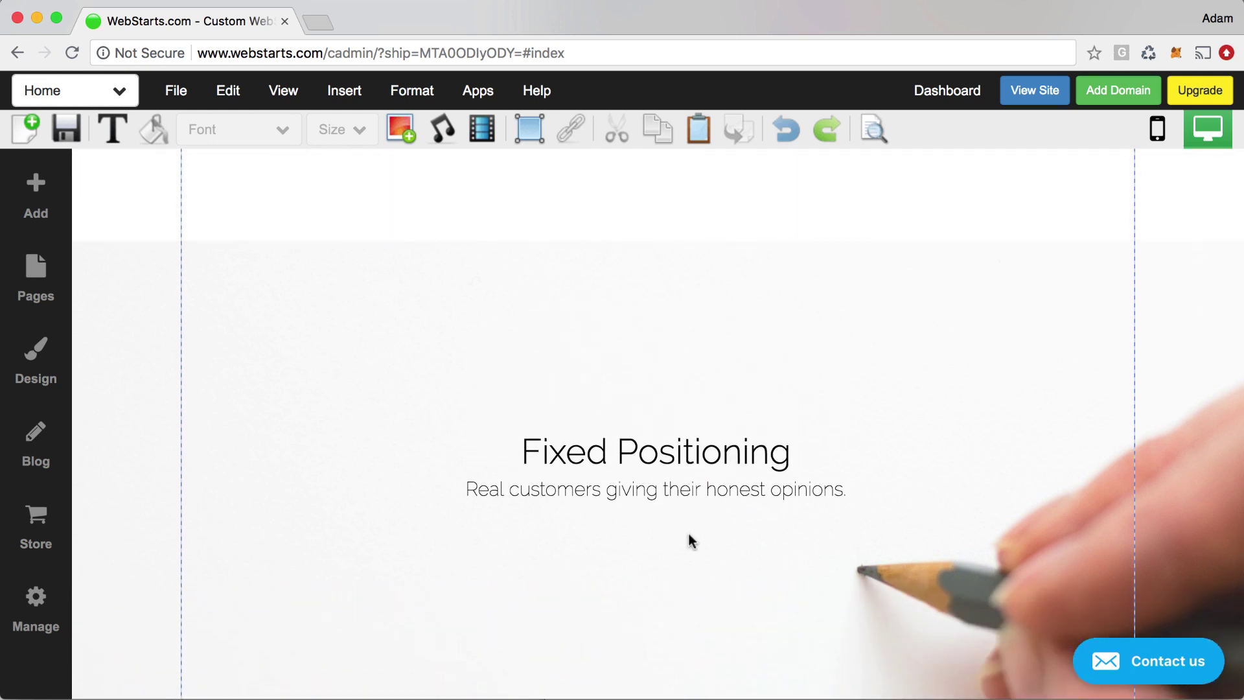
scroll(687, 537, down, 3)
scroll(688, 538, up, 4)
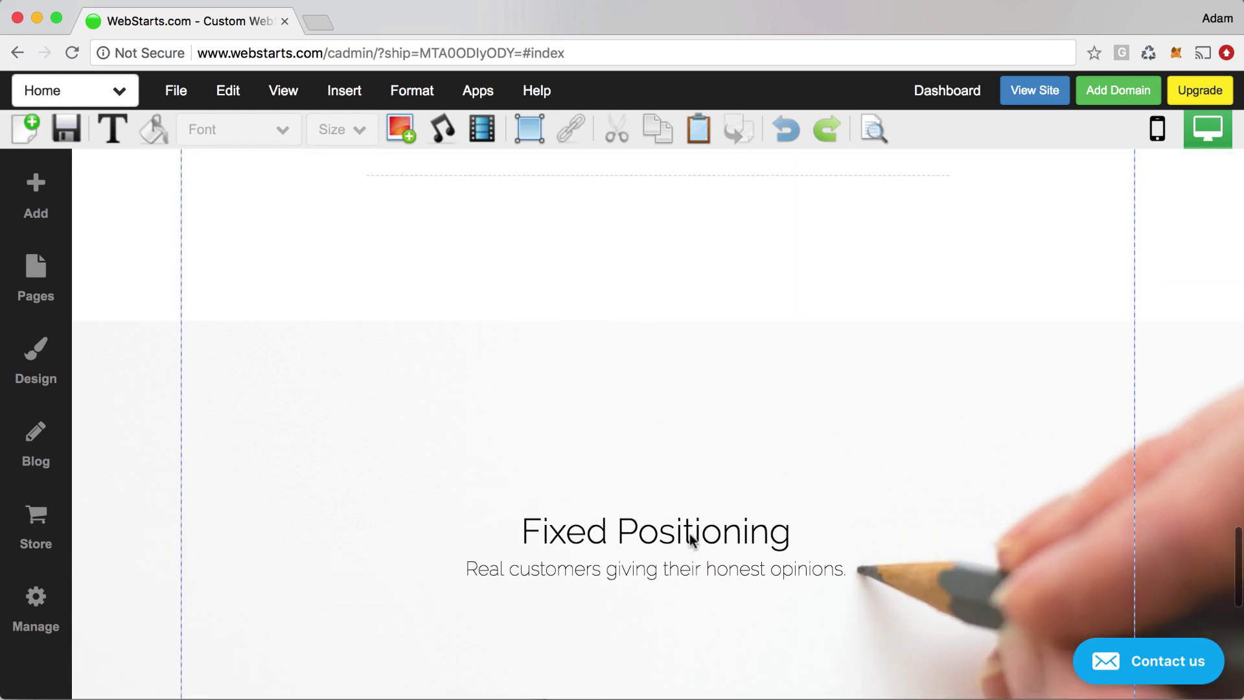
scroll(691, 540, down, 4)
scroll(690, 534, up, 3)
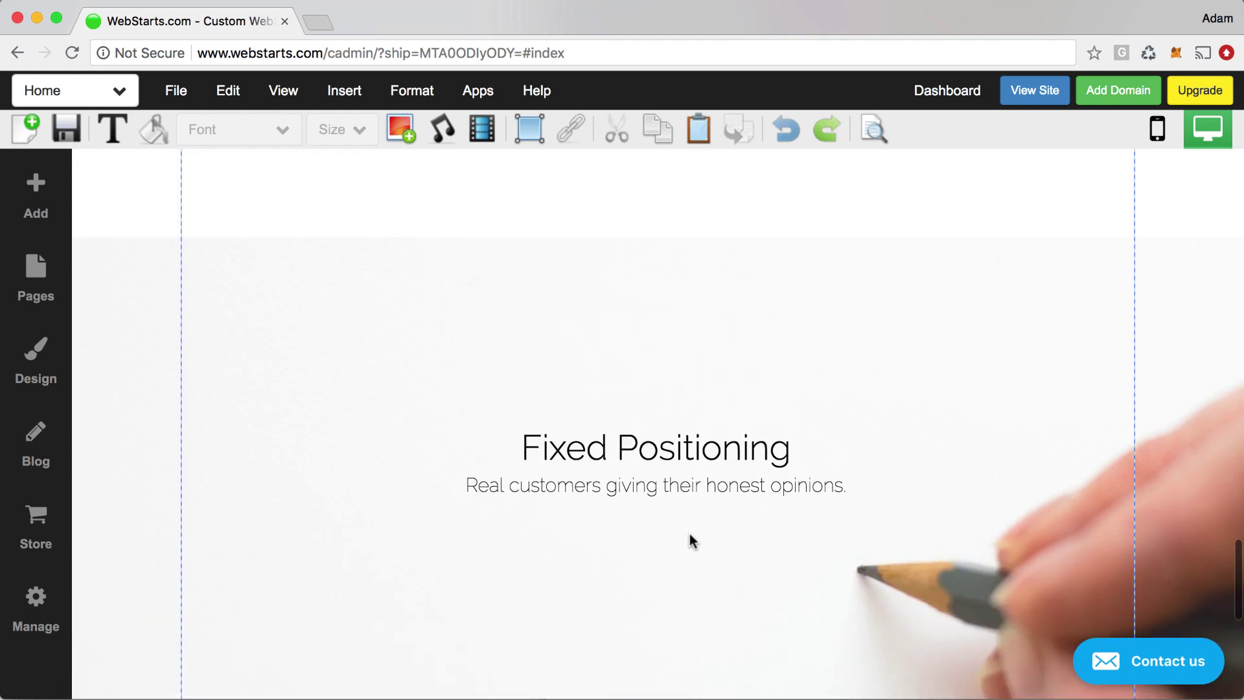
scroll(689, 534, down, 3)
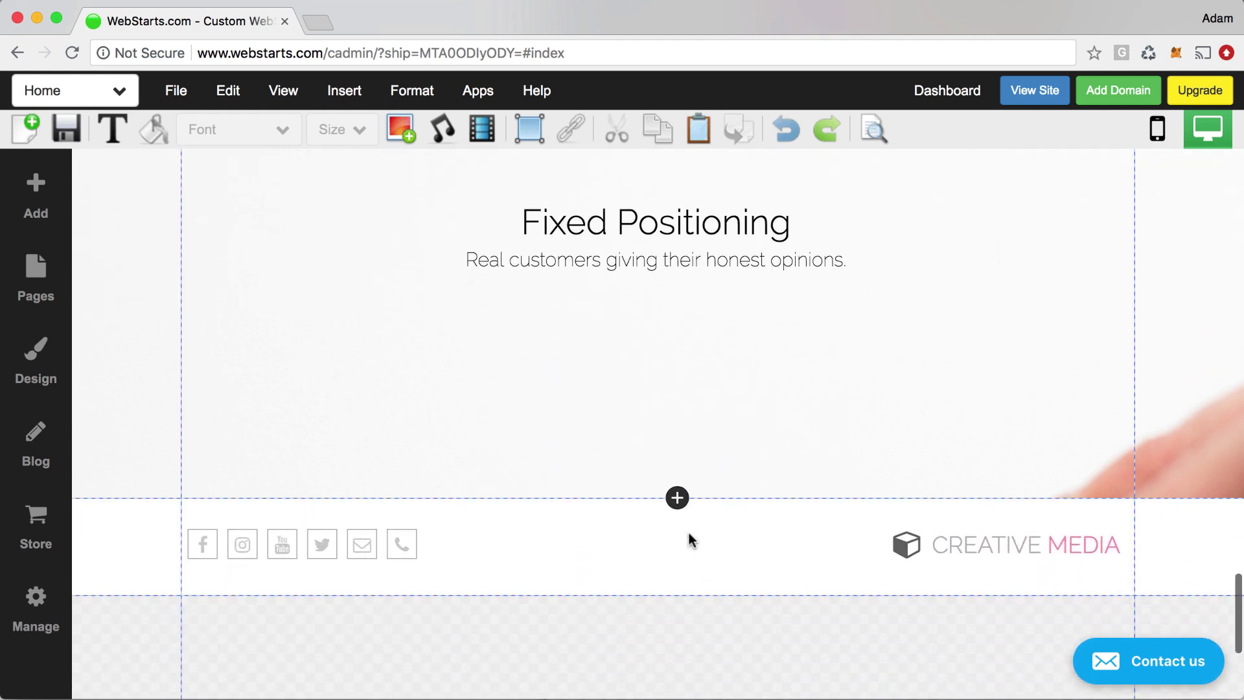
scroll(689, 537, up, 3)
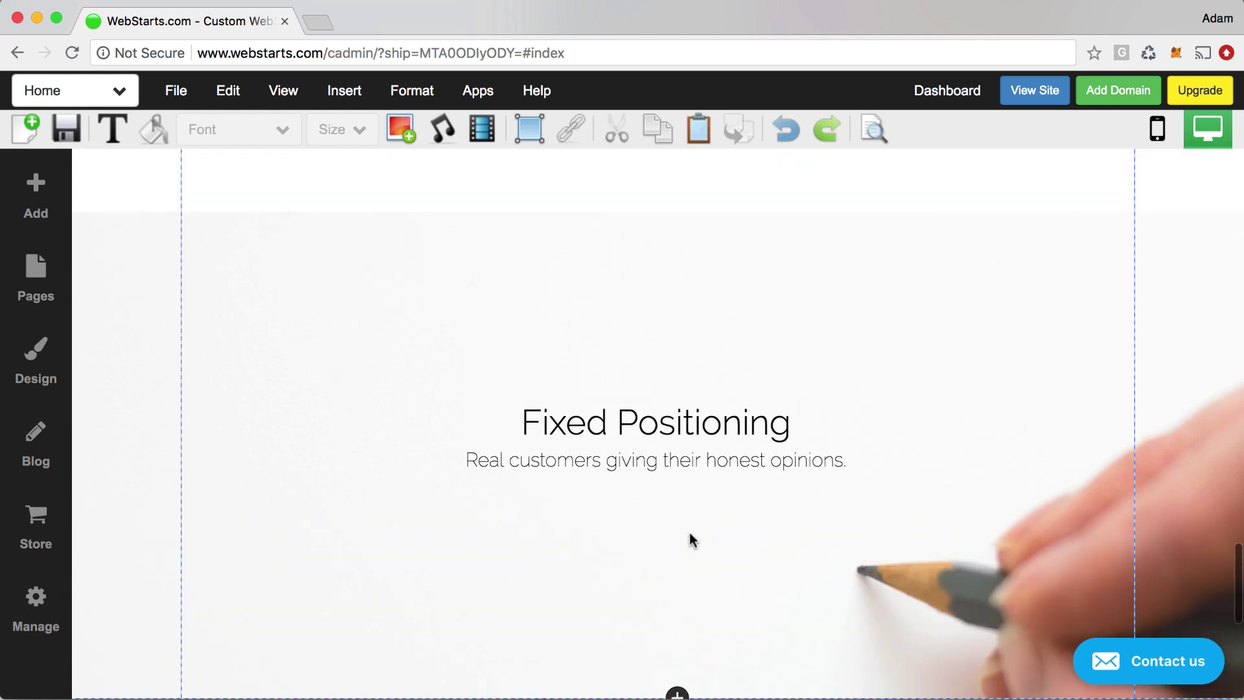
click(439, 341)
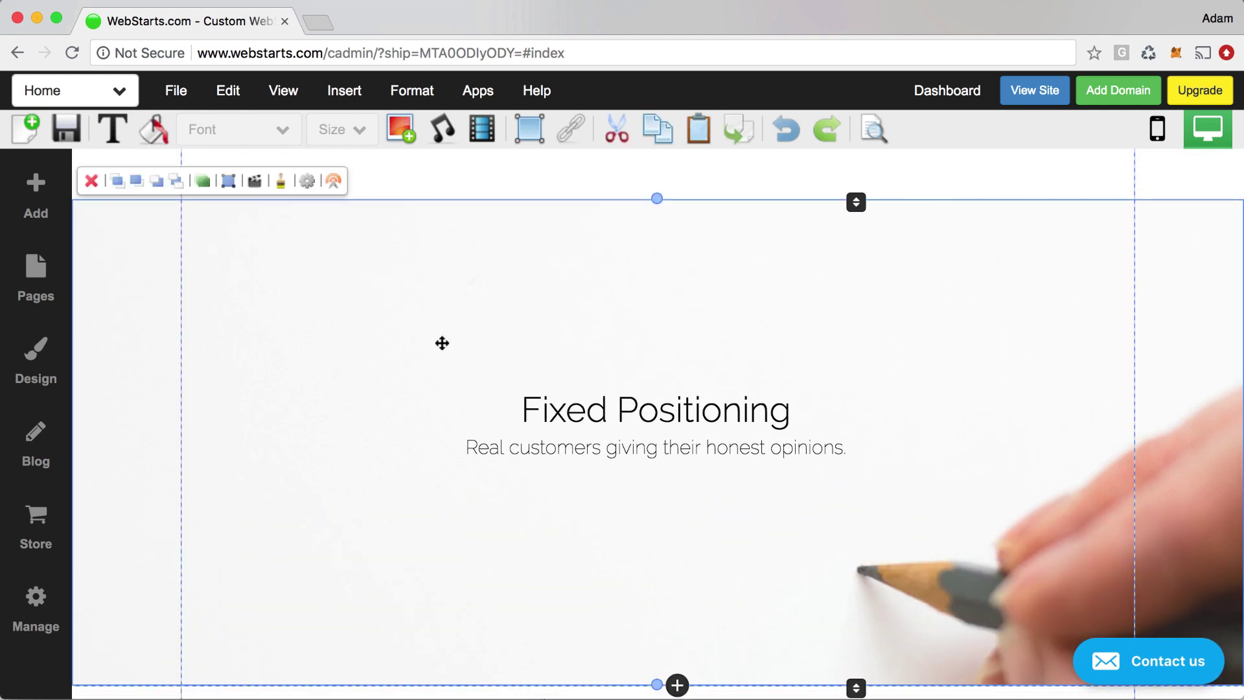
click(309, 188)
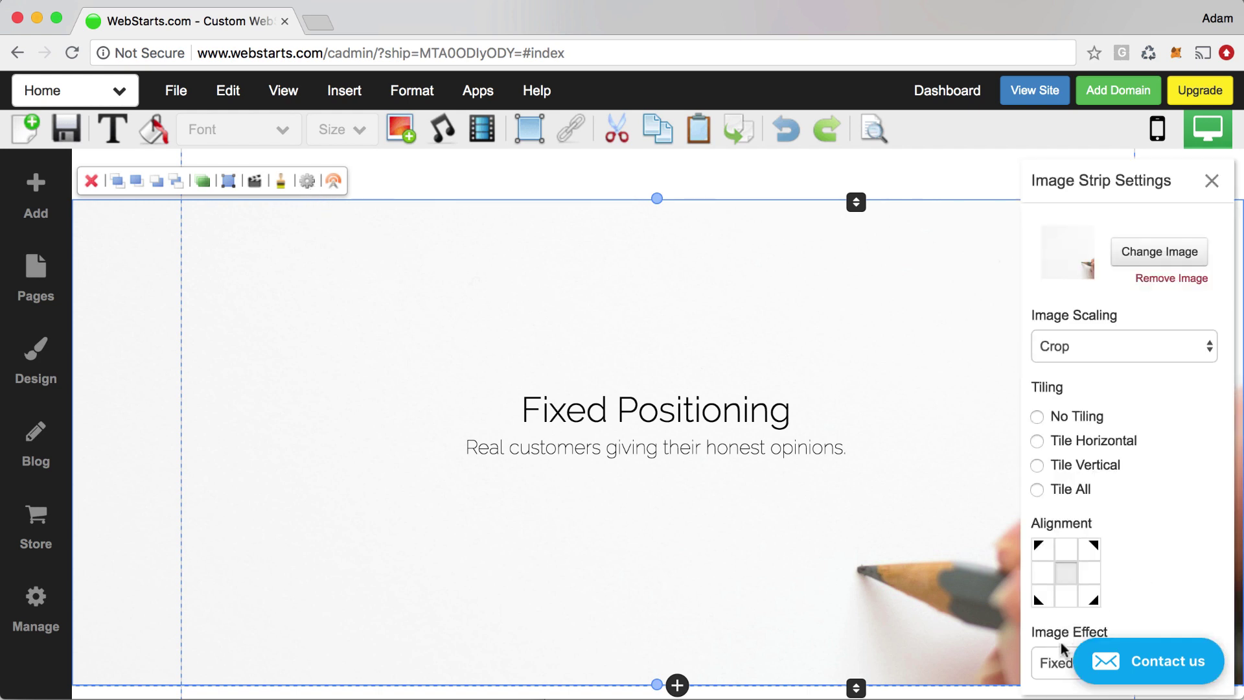
click(1060, 661)
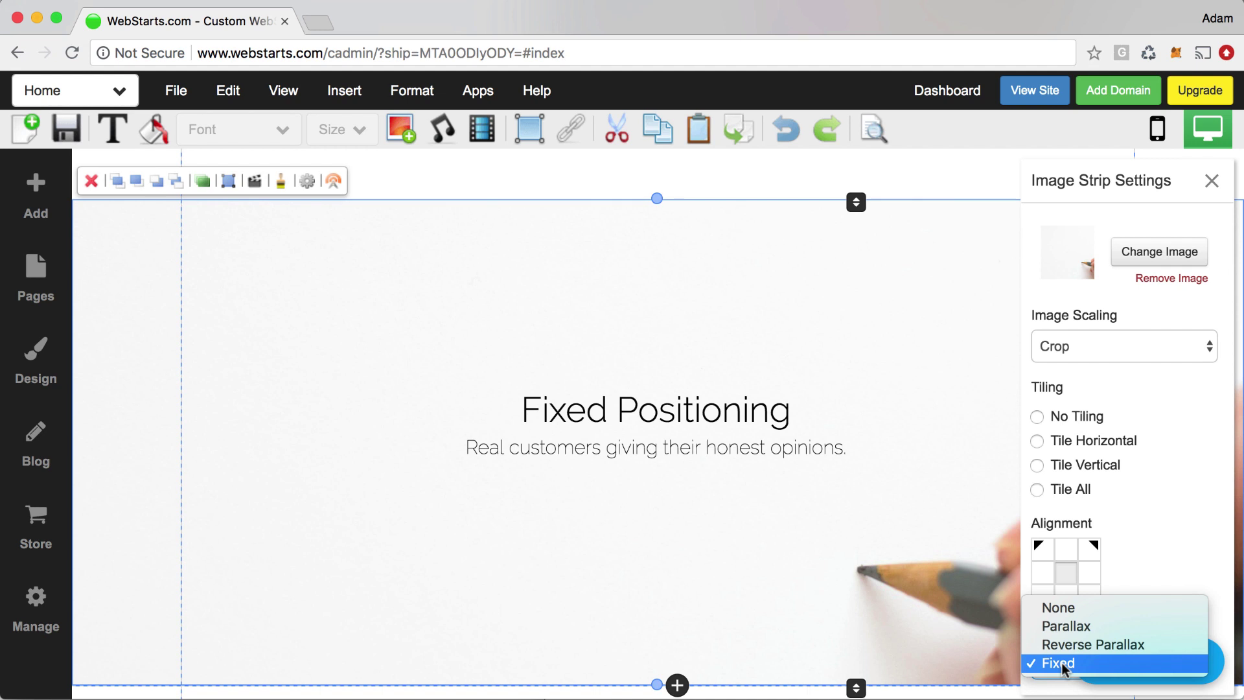
click(1063, 663)
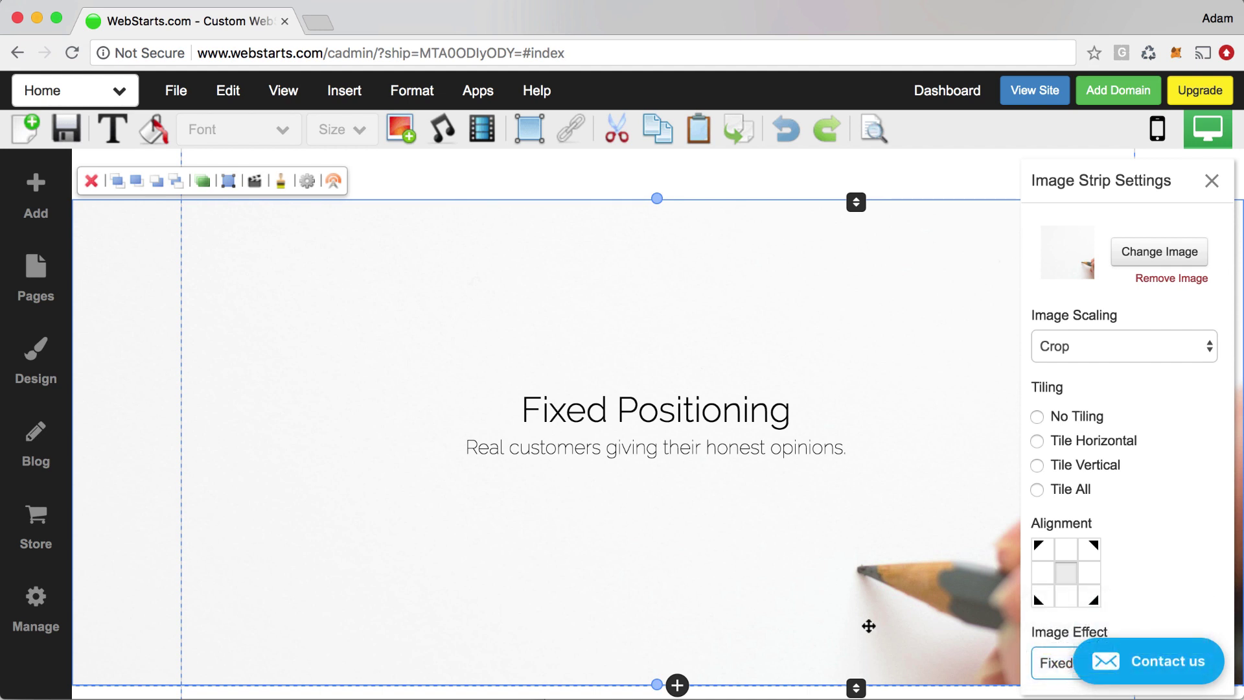
click(977, 182)
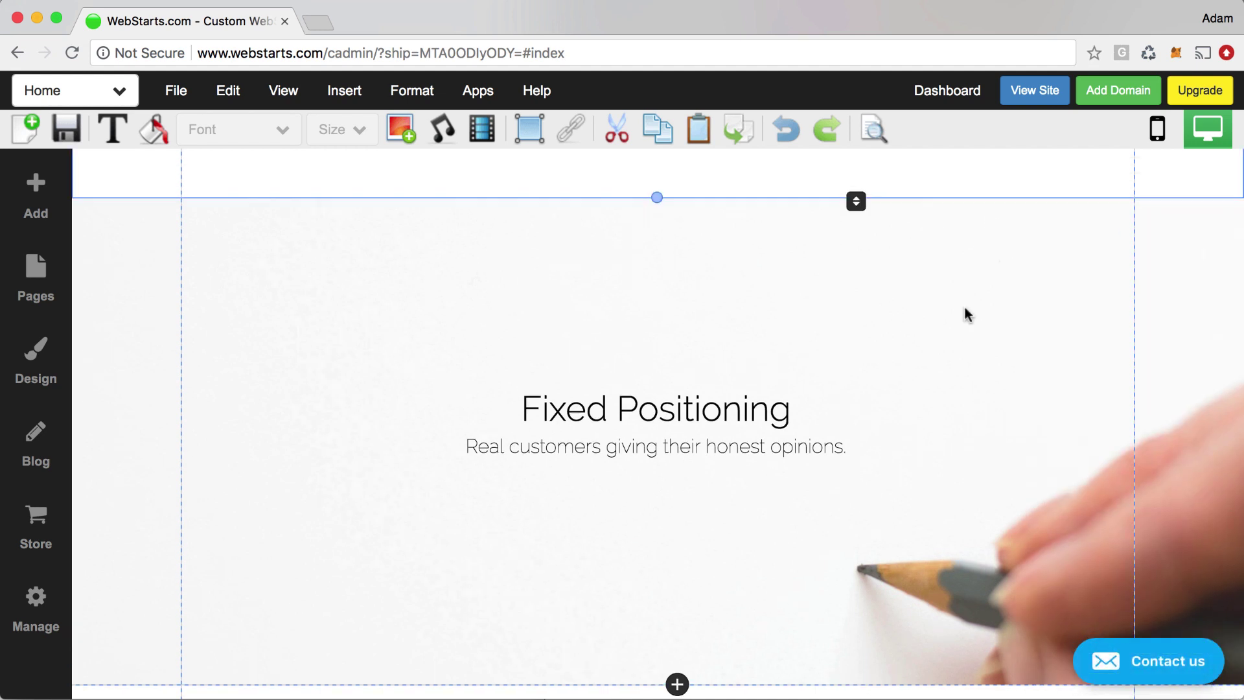
scroll(963, 304, down, 5)
Step: Select the camera icon, then briefly edit and deselect the CLICK ACTIONS heading
scroll(963, 304, up, 10)
scroll(965, 309, up, 5)
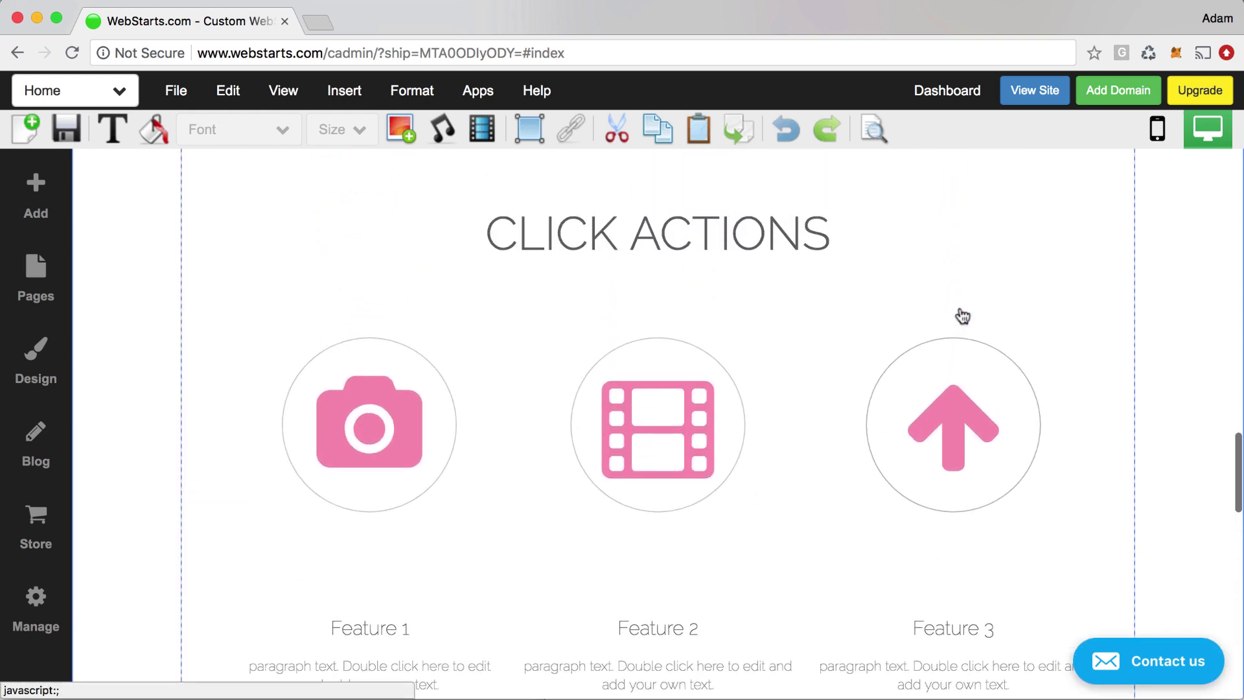
click(362, 438)
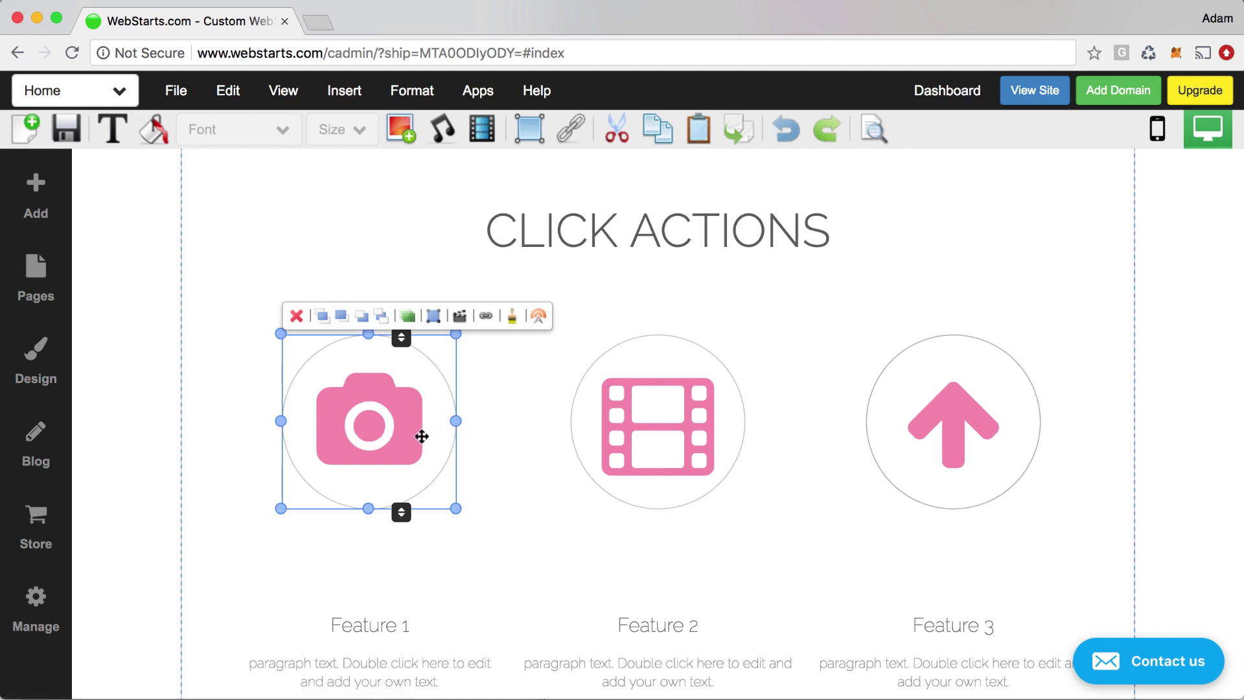
click(656, 240)
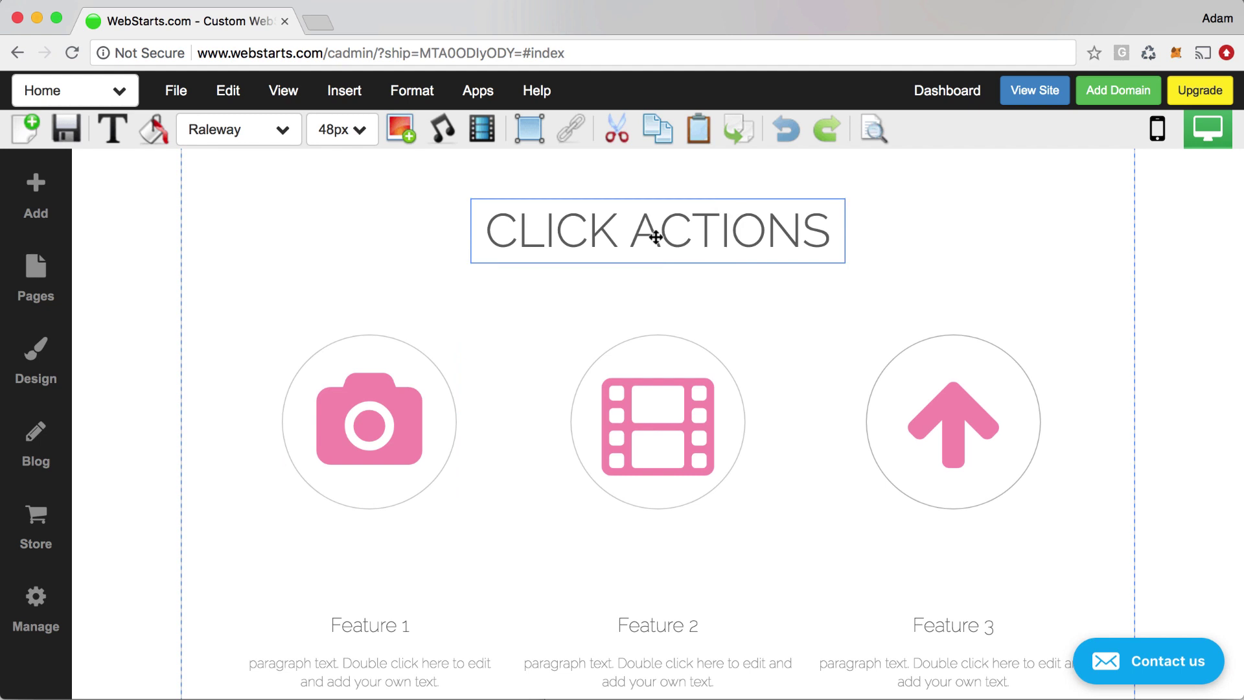
drag(632, 237, 803, 237)
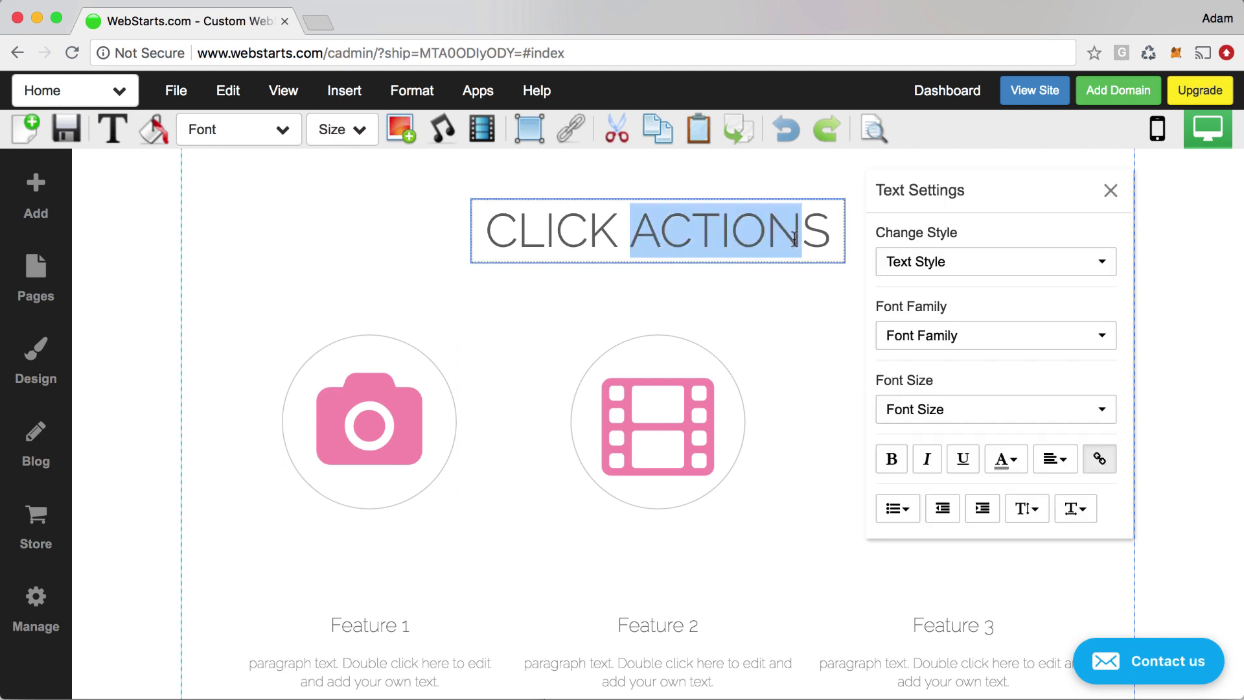
click(654, 603)
Step: Give the camera icon a Launch image in popup action showing the Frame2 image
click(398, 423)
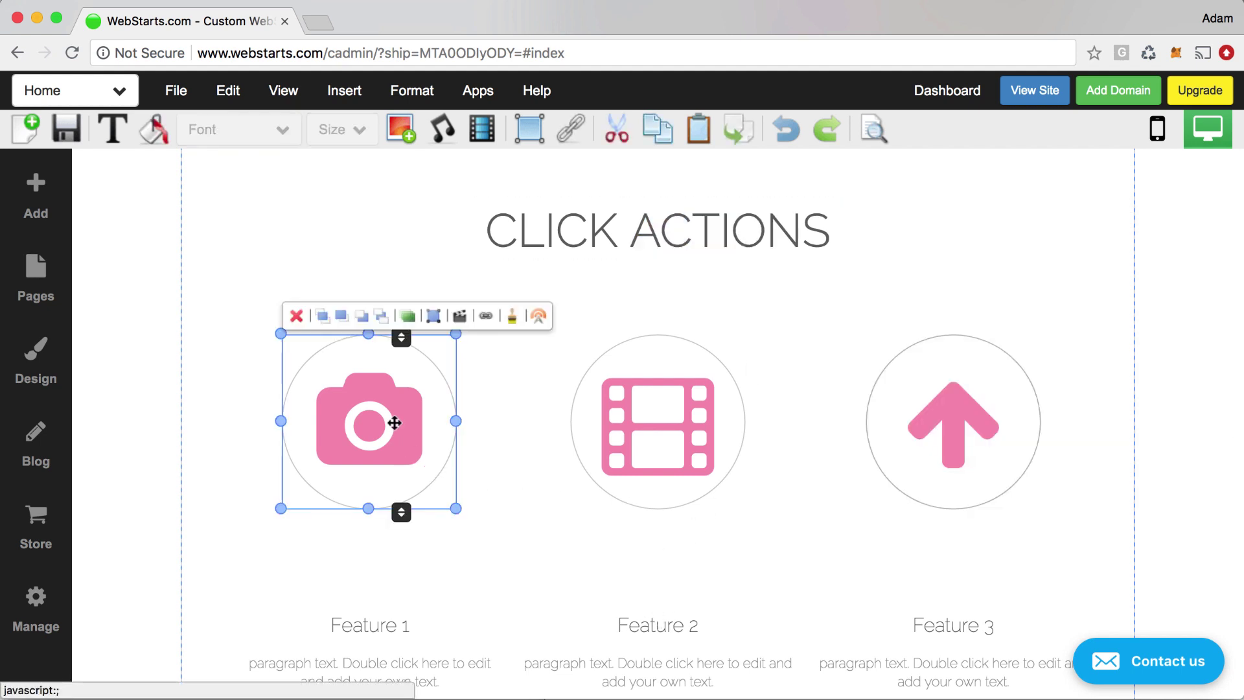
click(483, 318)
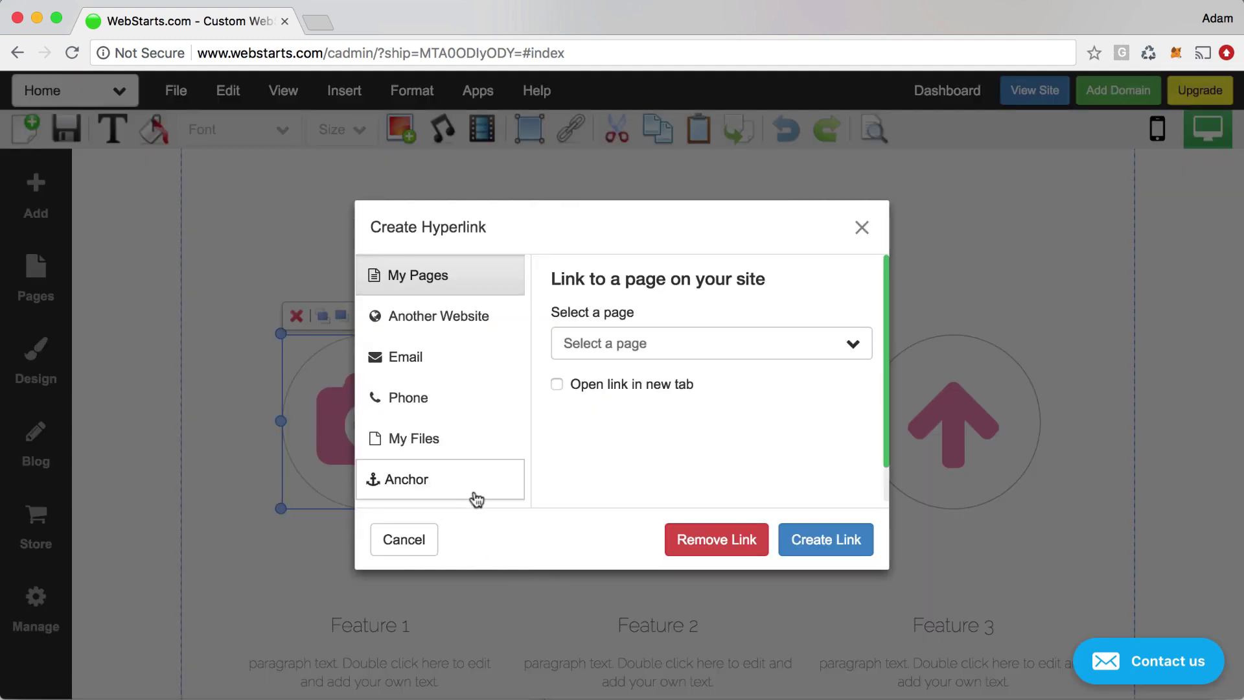
scroll(475, 499, down, 1)
click(444, 493)
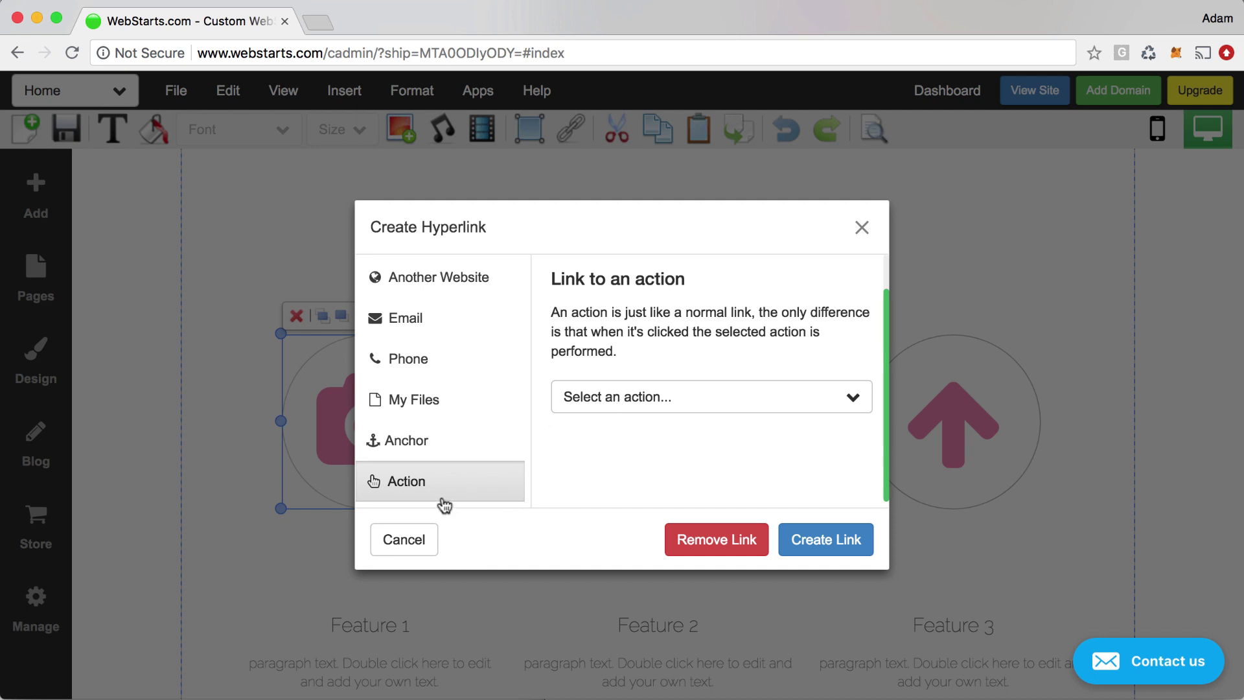
click(652, 402)
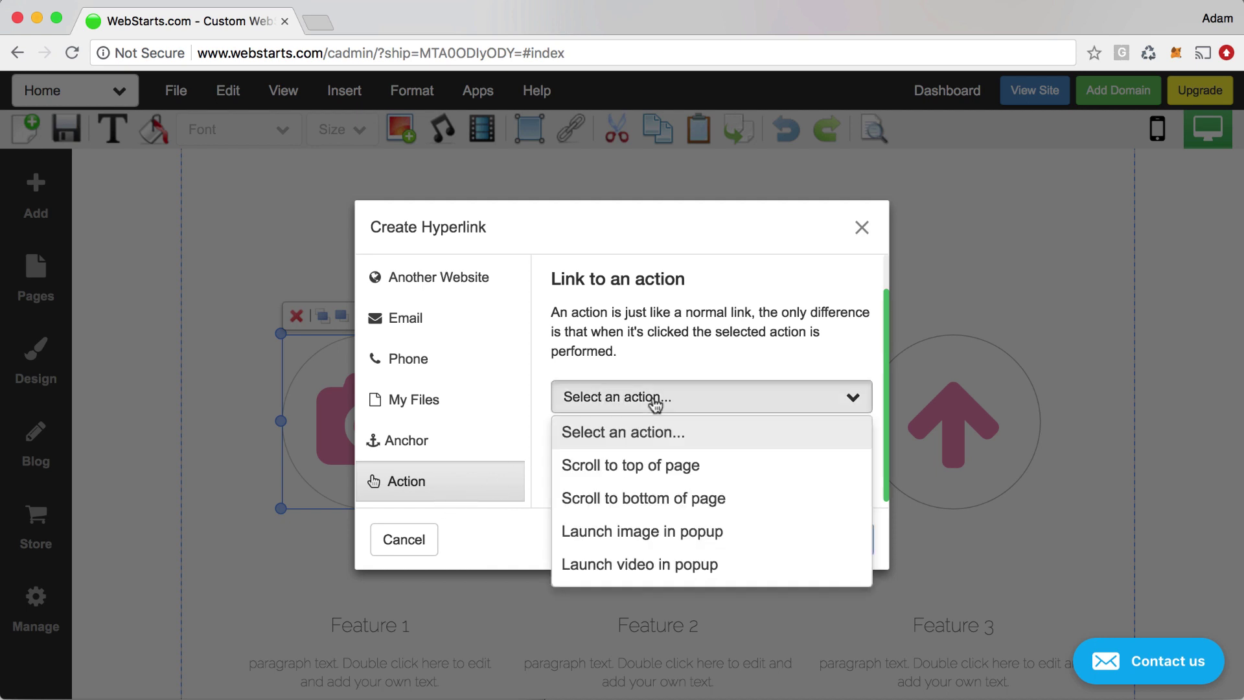
click(678, 532)
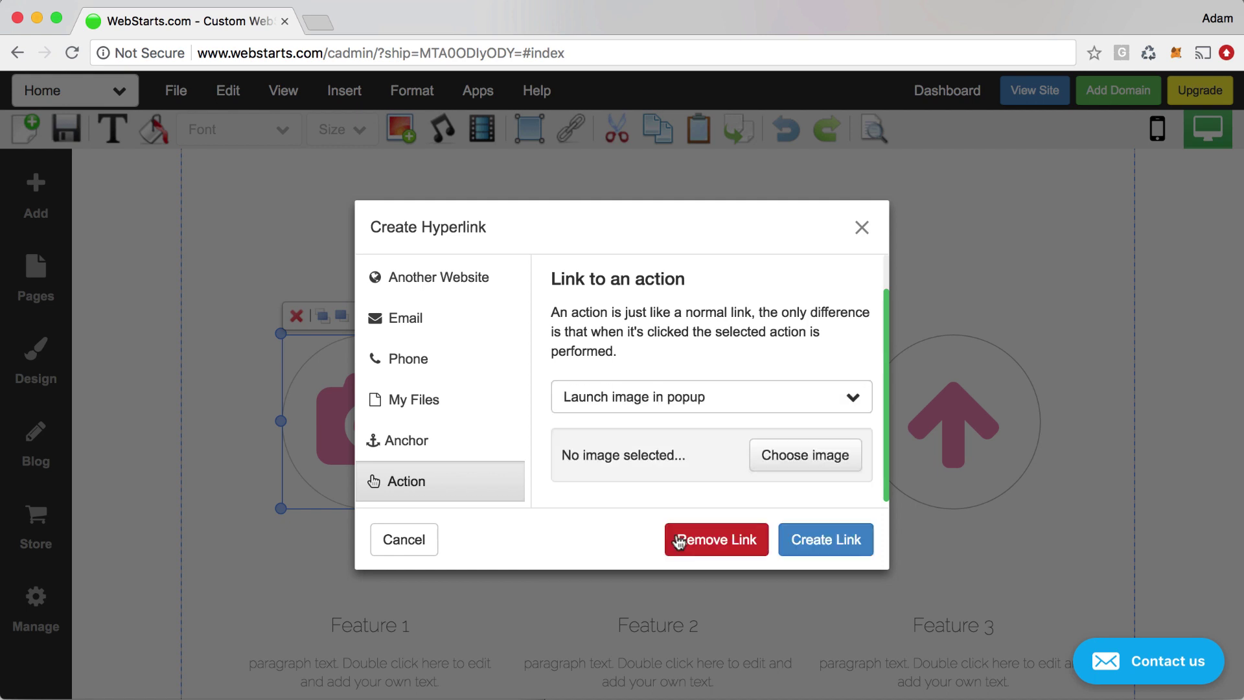
click(776, 456)
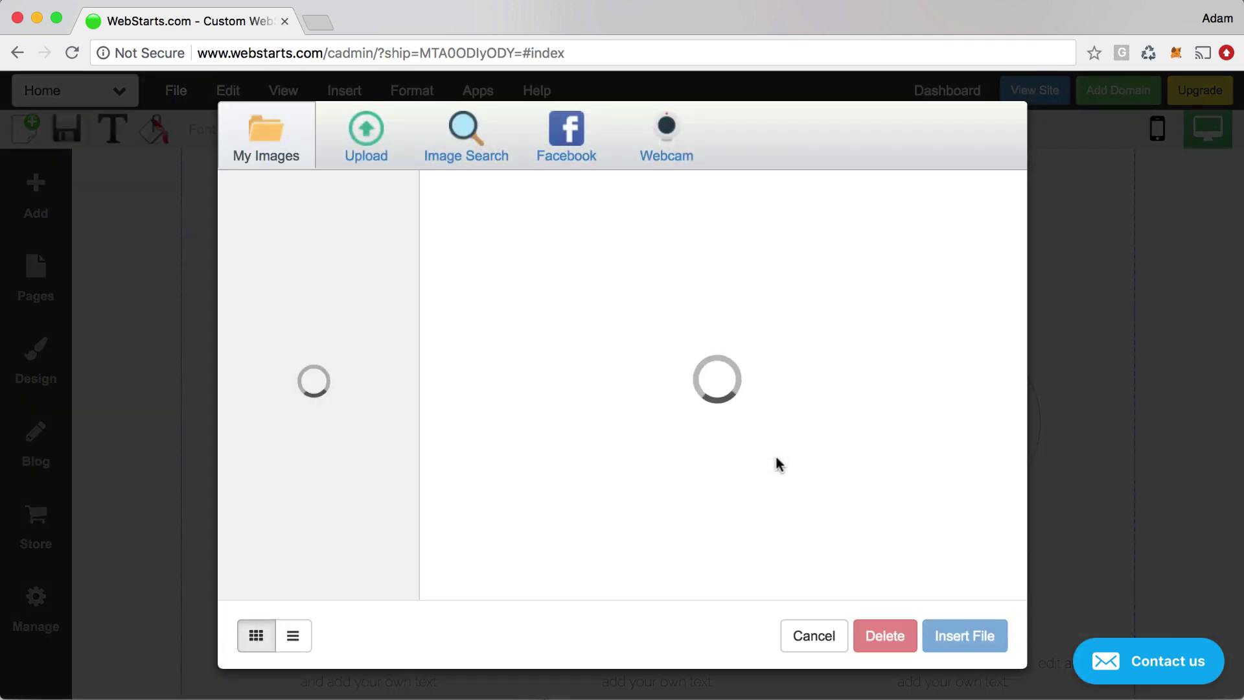
click(667, 272)
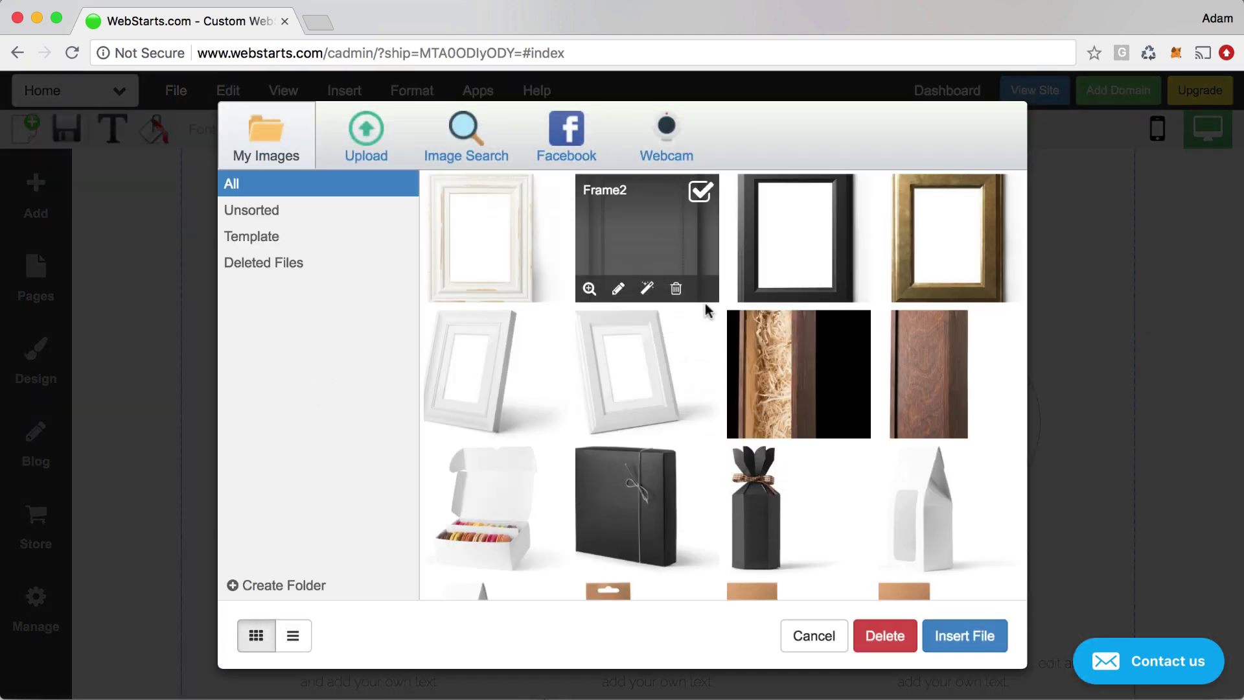
click(949, 636)
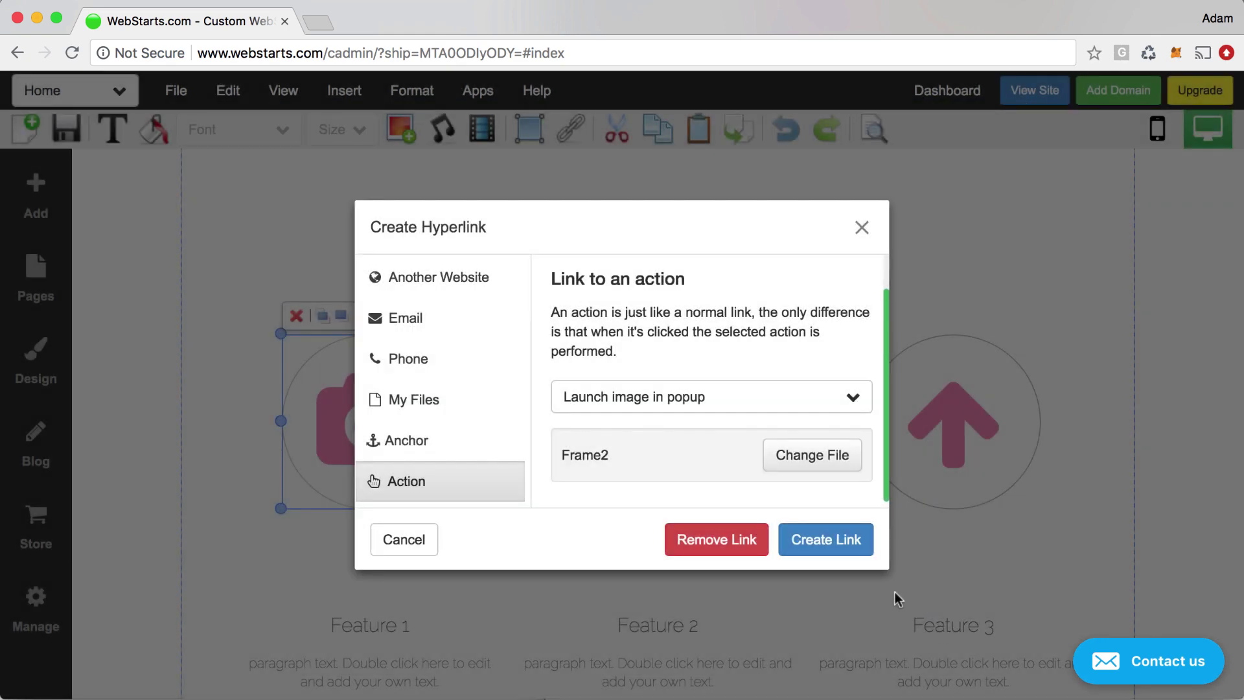
click(819, 551)
click(674, 447)
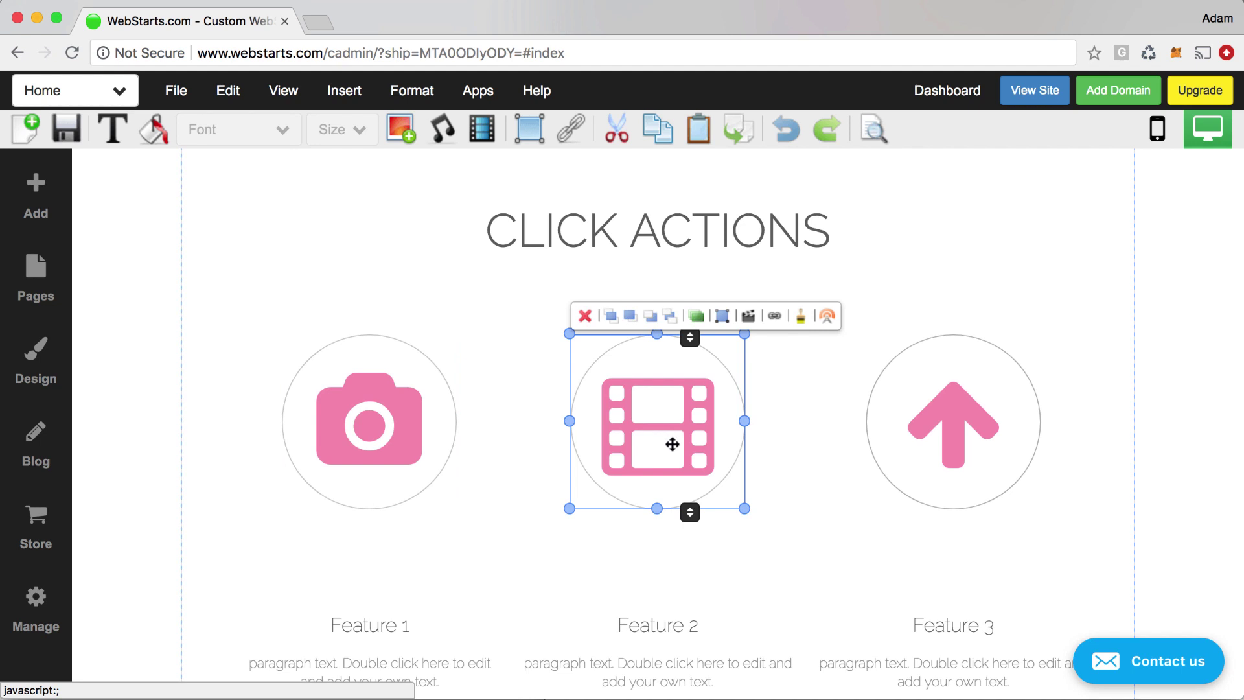
Step: Set the film-strip icon's link action to Launch video in popup
click(749, 317)
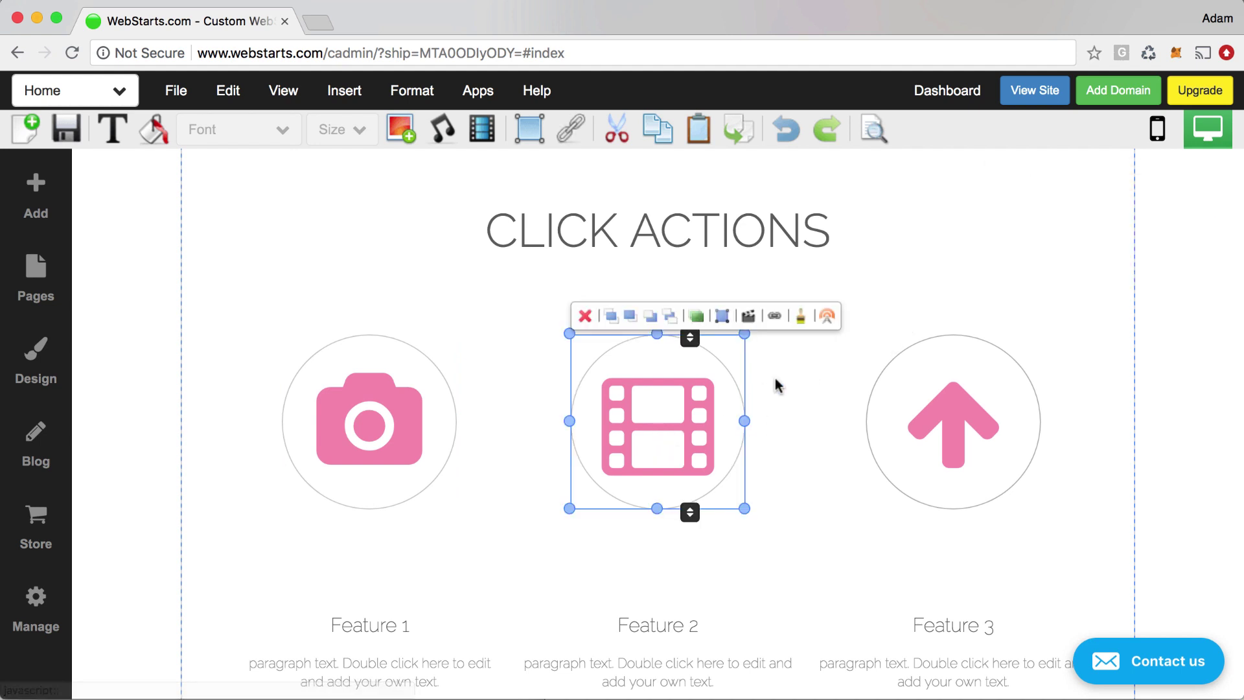
click(775, 319)
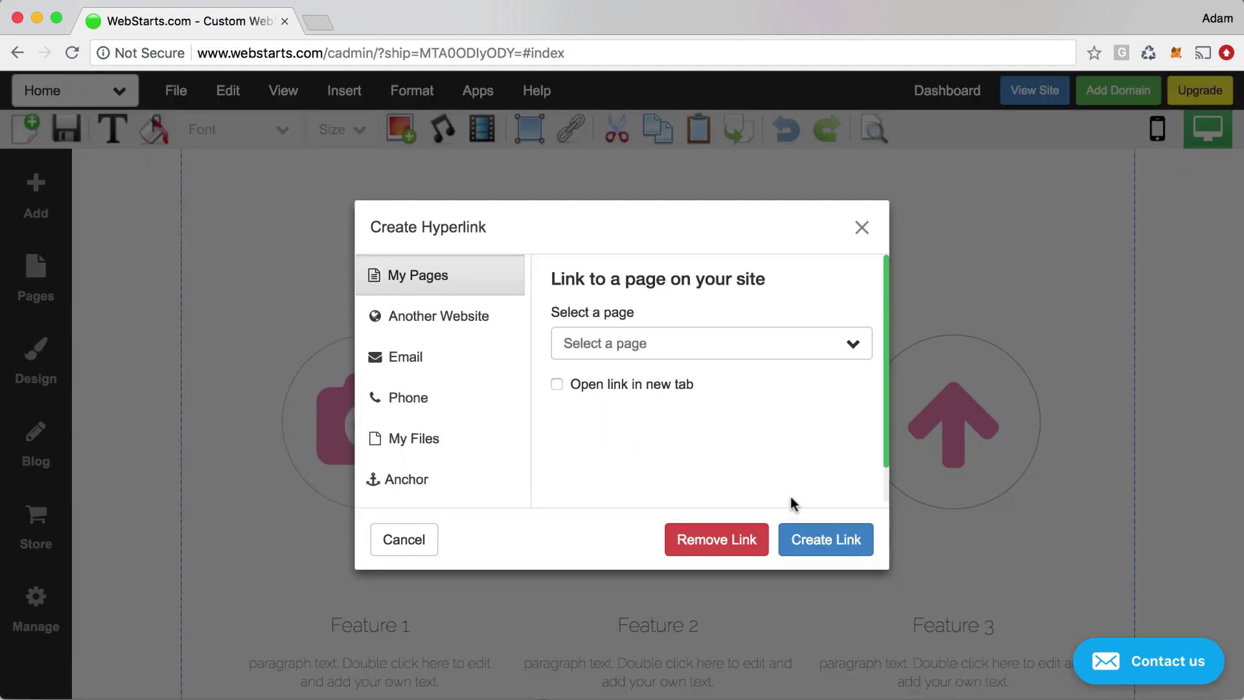
scroll(444, 478, down, 1)
click(423, 487)
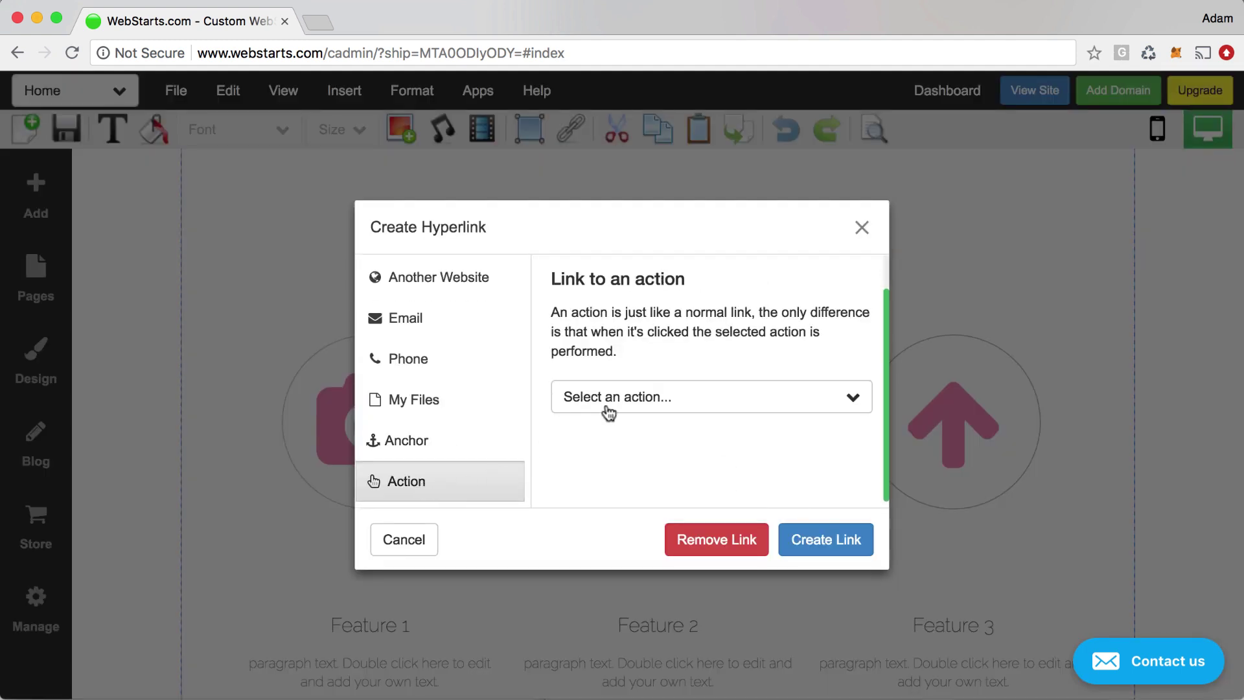
click(608, 409)
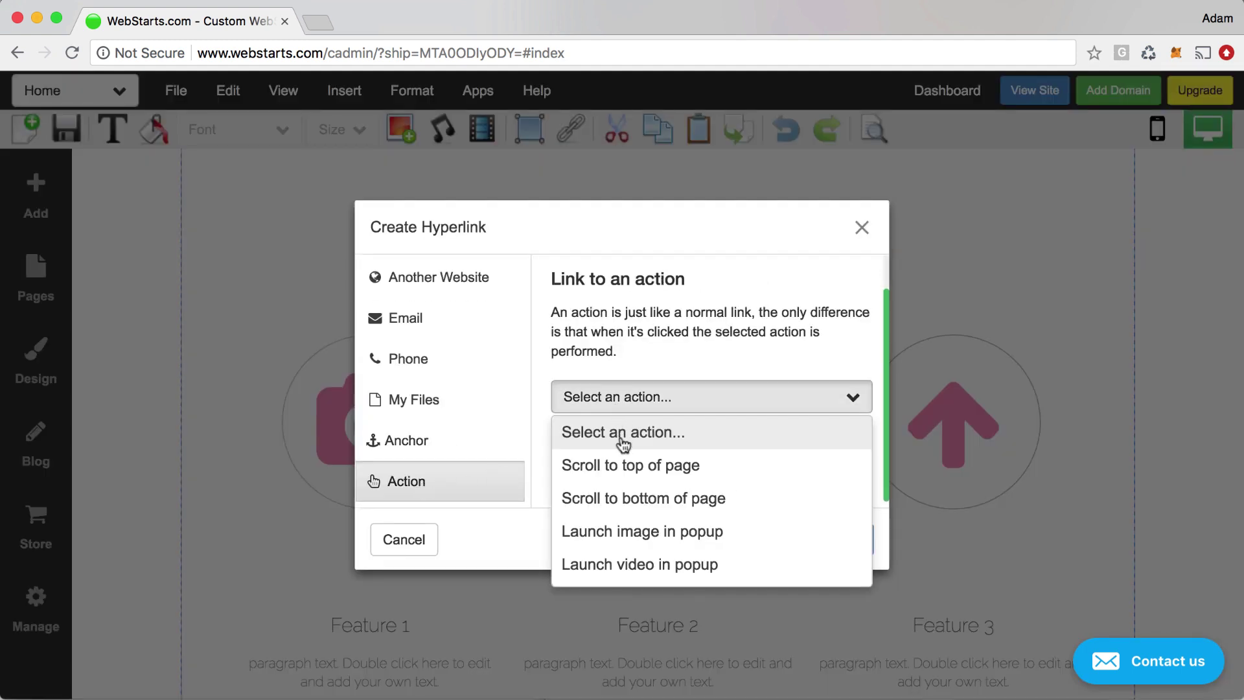
click(638, 563)
click(788, 468)
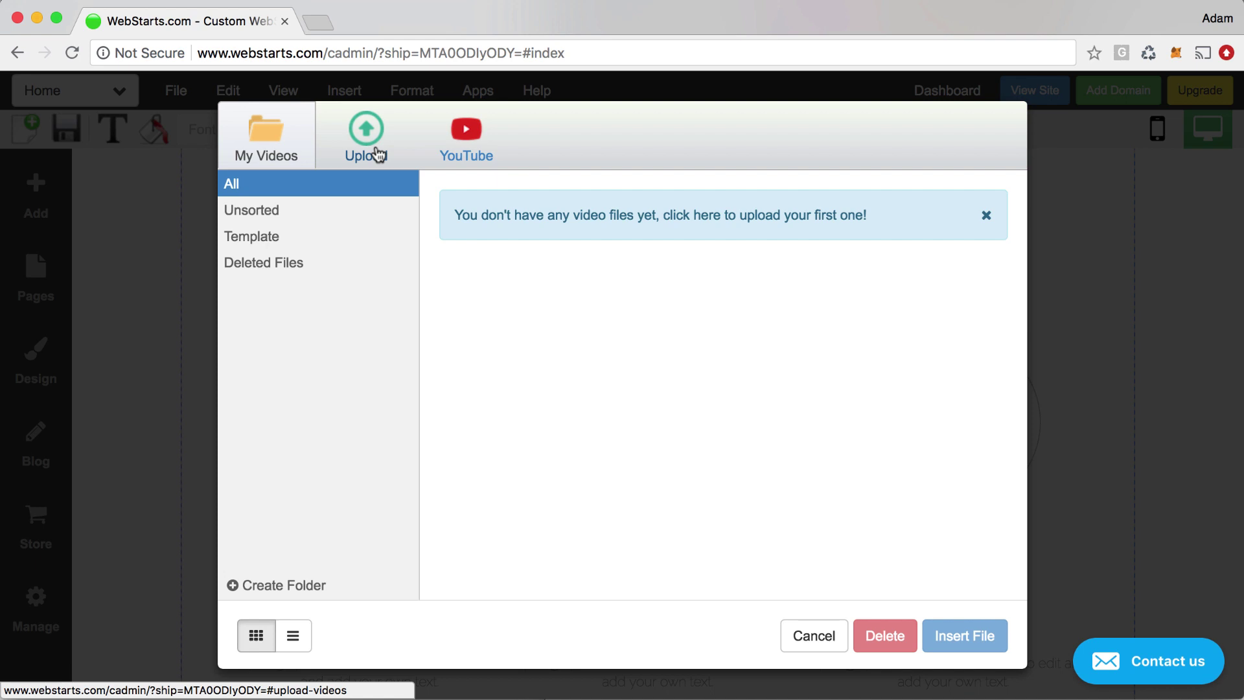
Step: Search YouTube for 'creative frames' and insert DIY by Panduro Art of Framing as the video
click(467, 151)
click(537, 216)
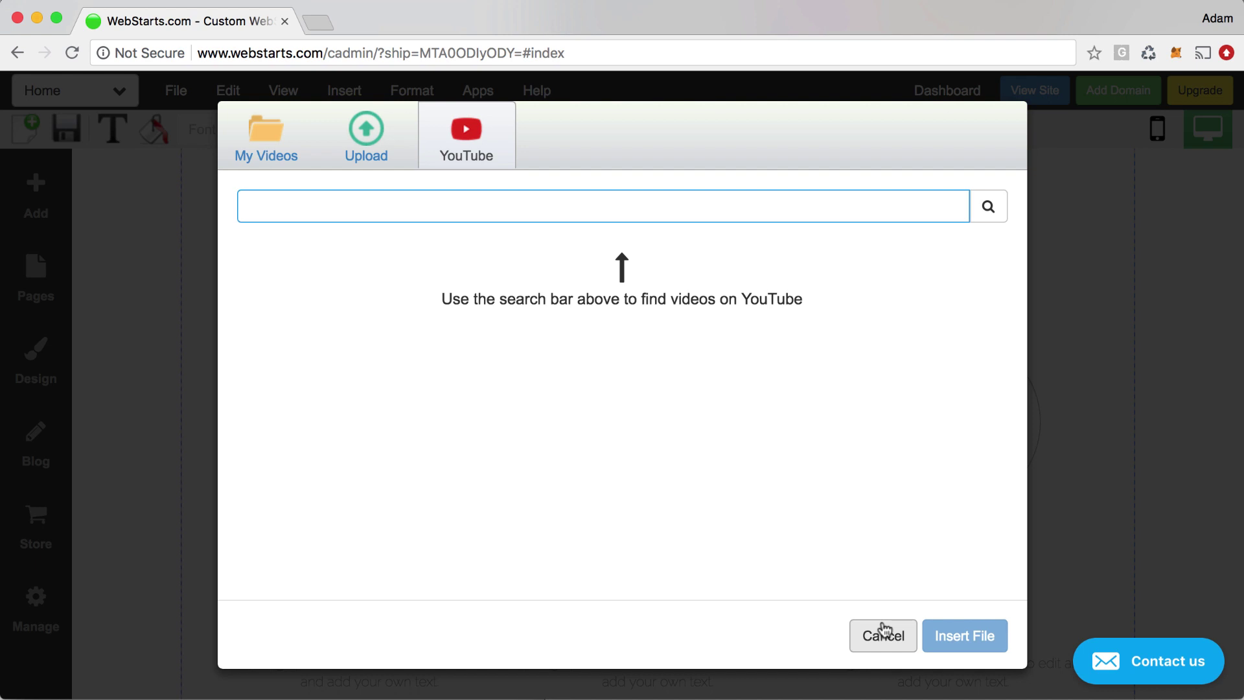
text(creative fram)
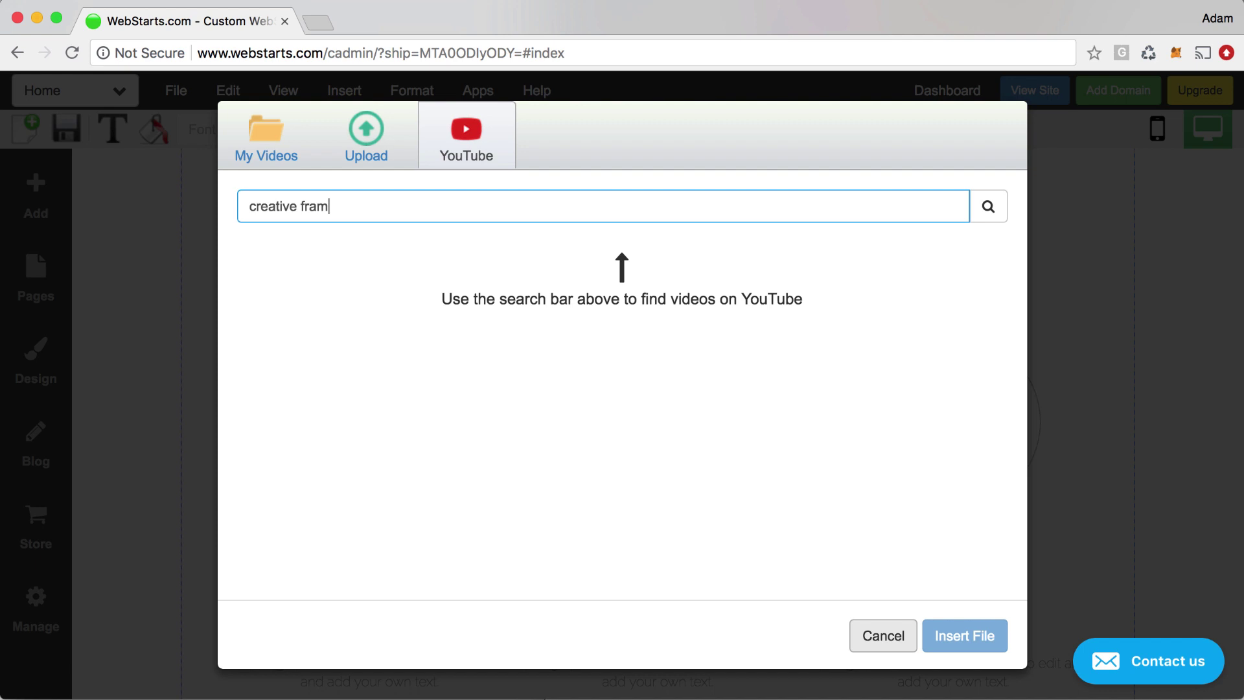
text(es)
key(Return)
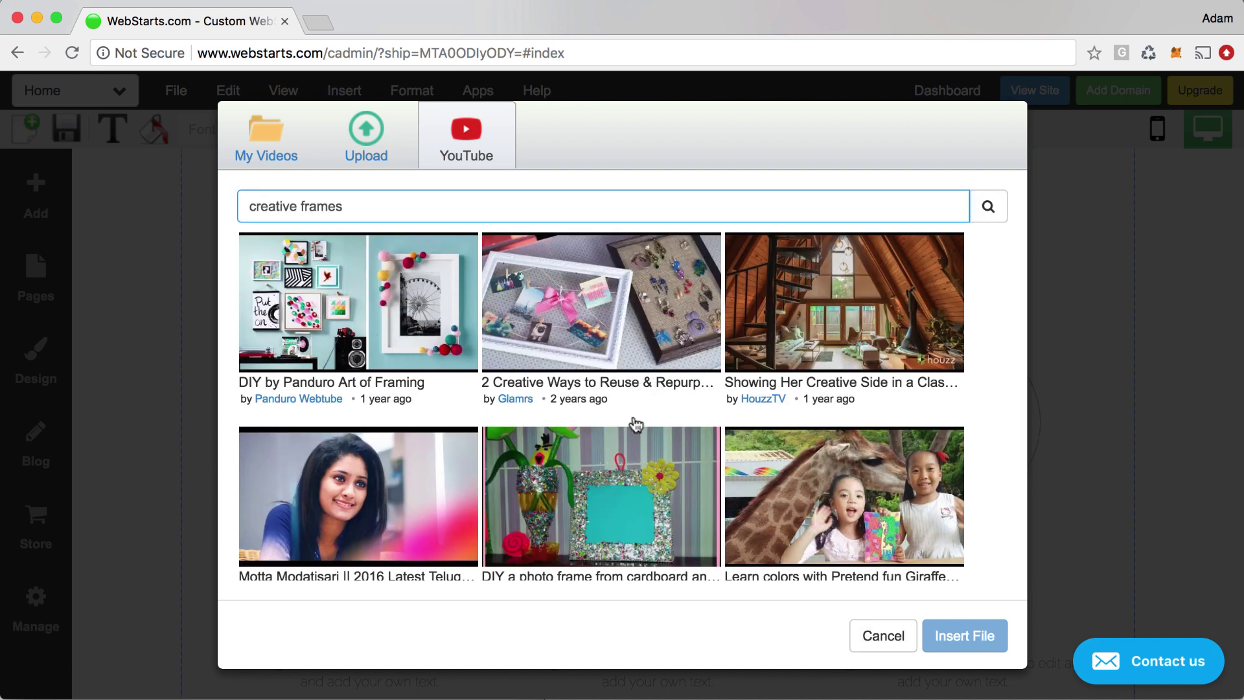
click(431, 298)
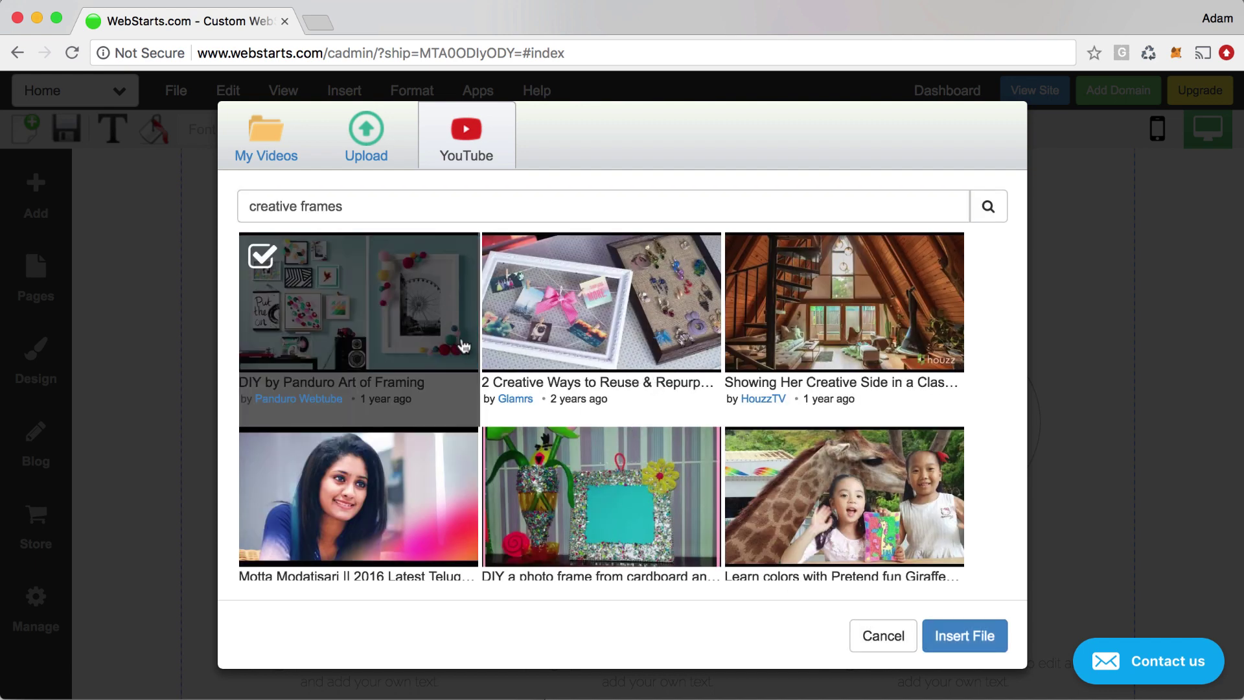
click(947, 640)
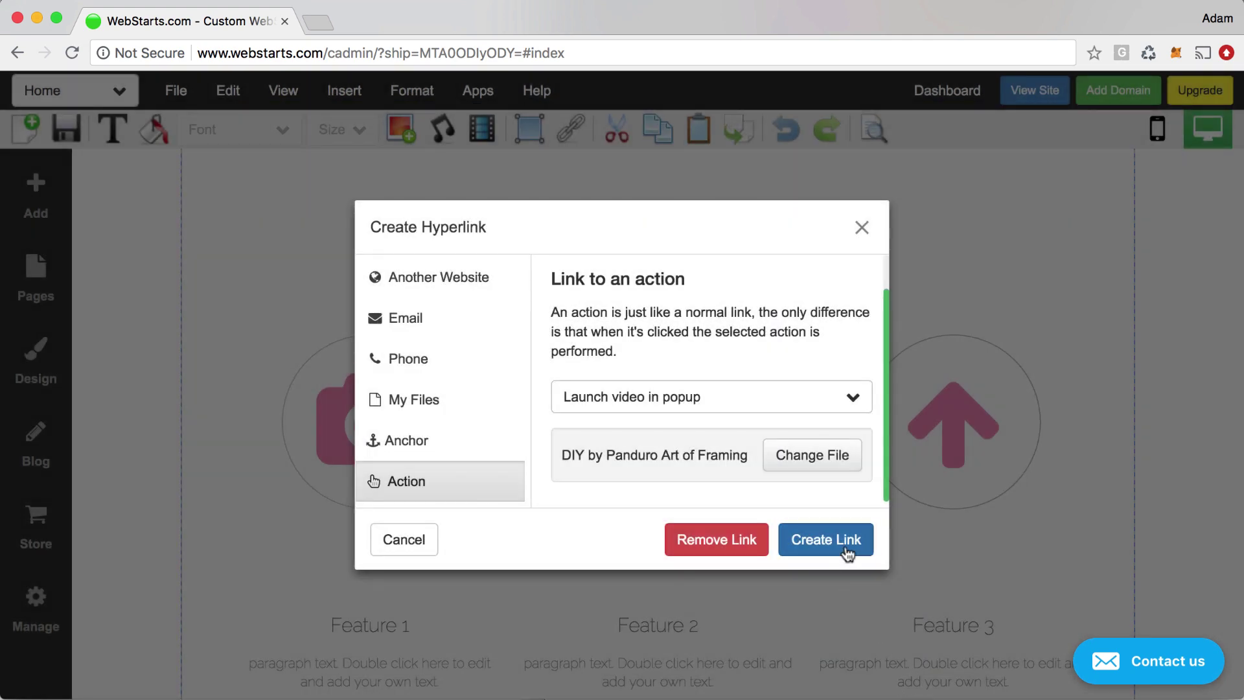
click(847, 554)
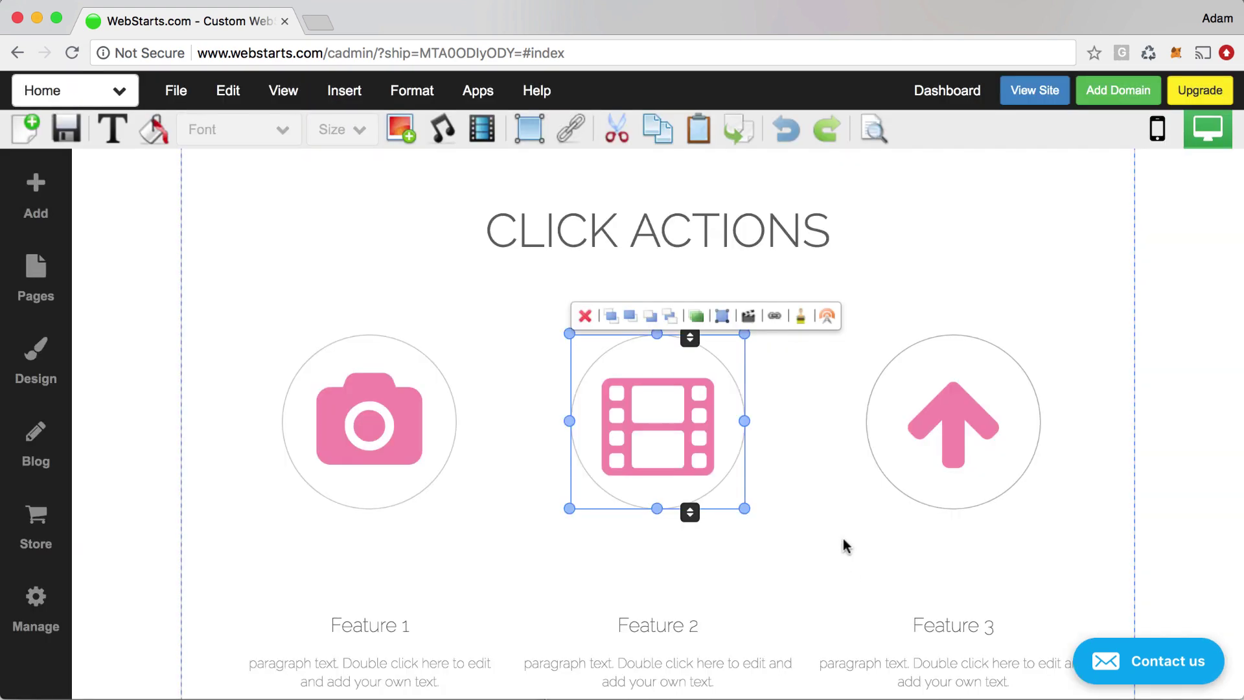
Step: Link the up-arrow icon to the Scroll to top of page action, after briefly trying Scroll to bottom
click(944, 454)
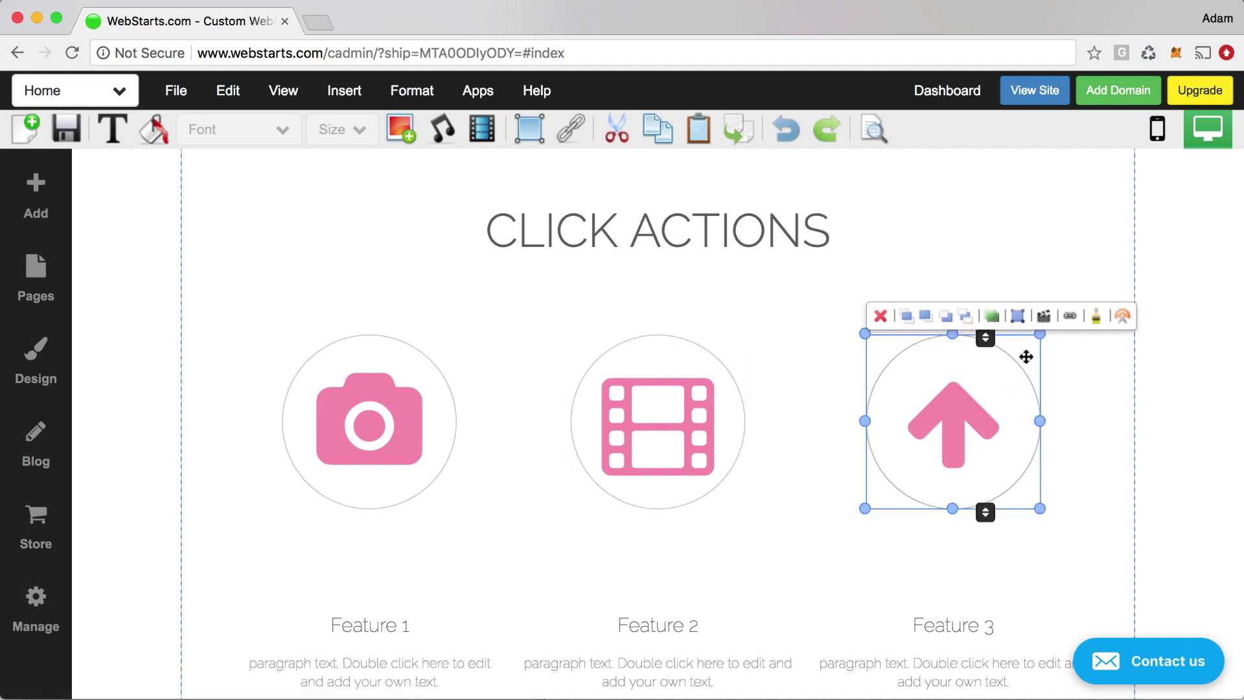
click(1069, 318)
scroll(486, 415, down, 2)
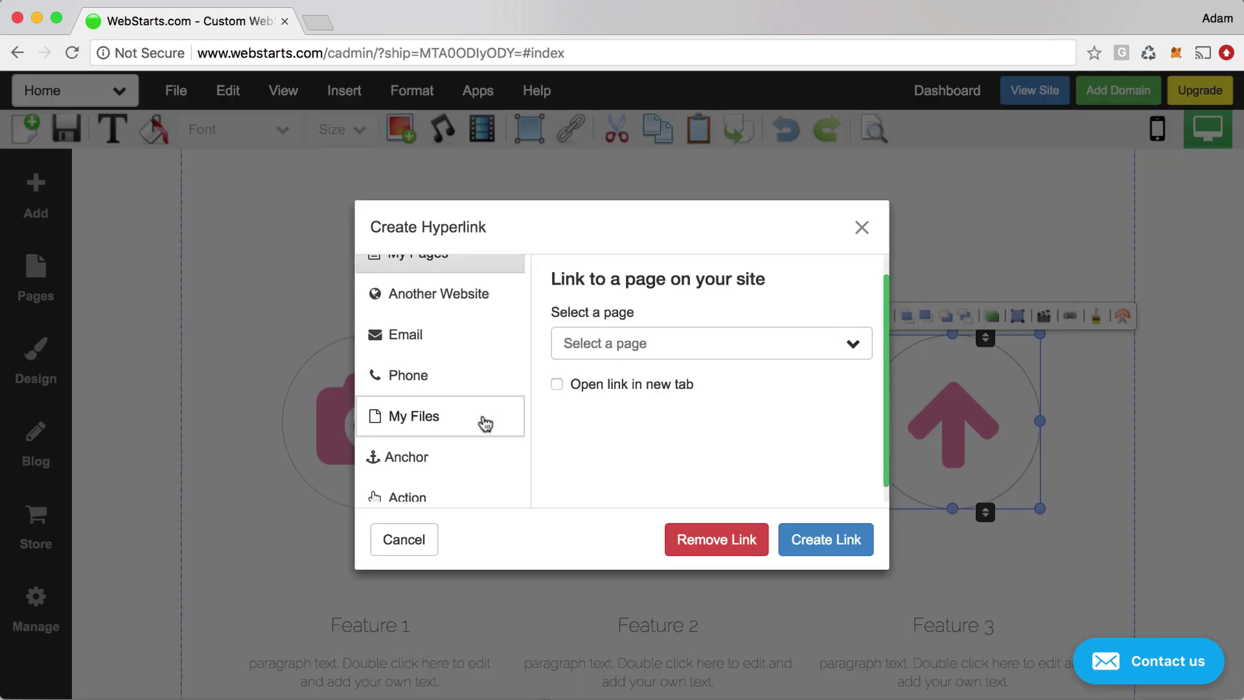
click(445, 488)
click(620, 399)
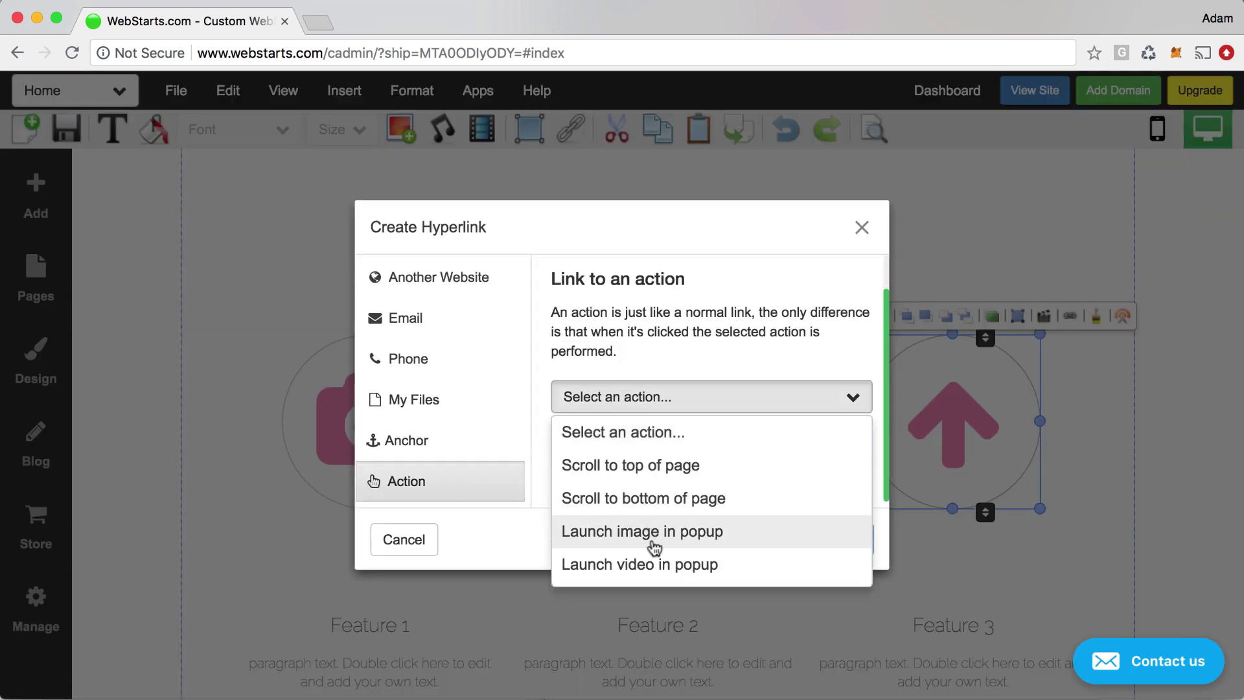
click(643, 467)
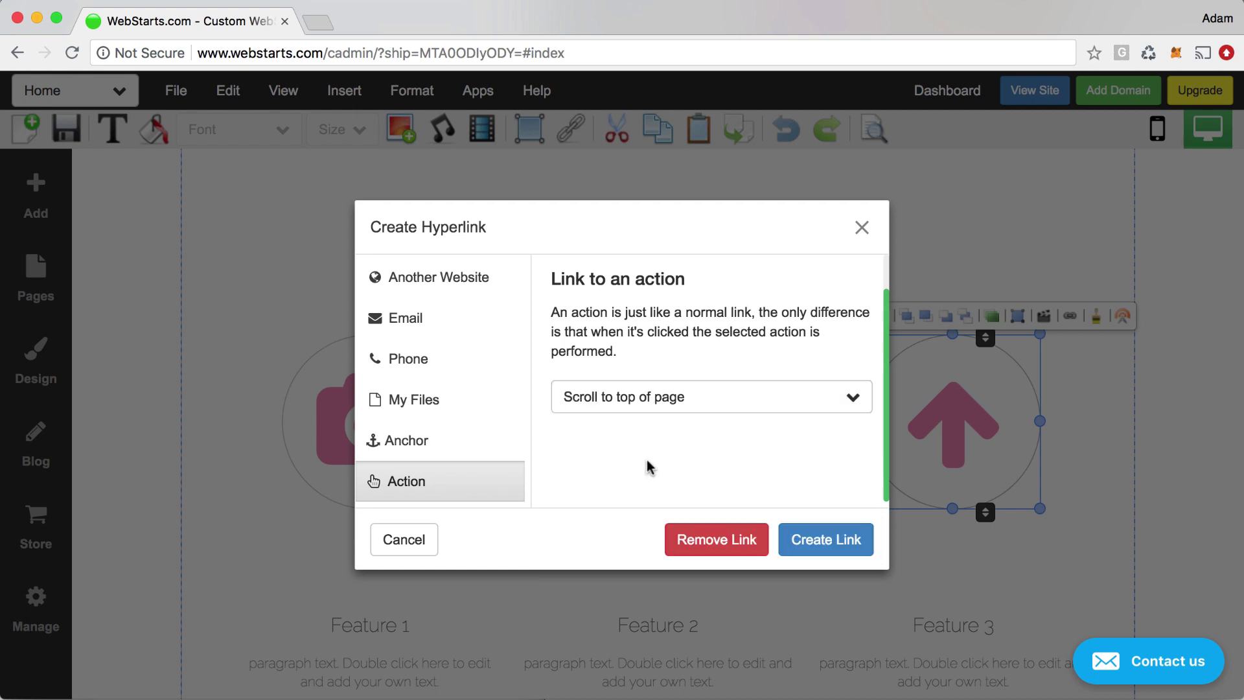
click(692, 405)
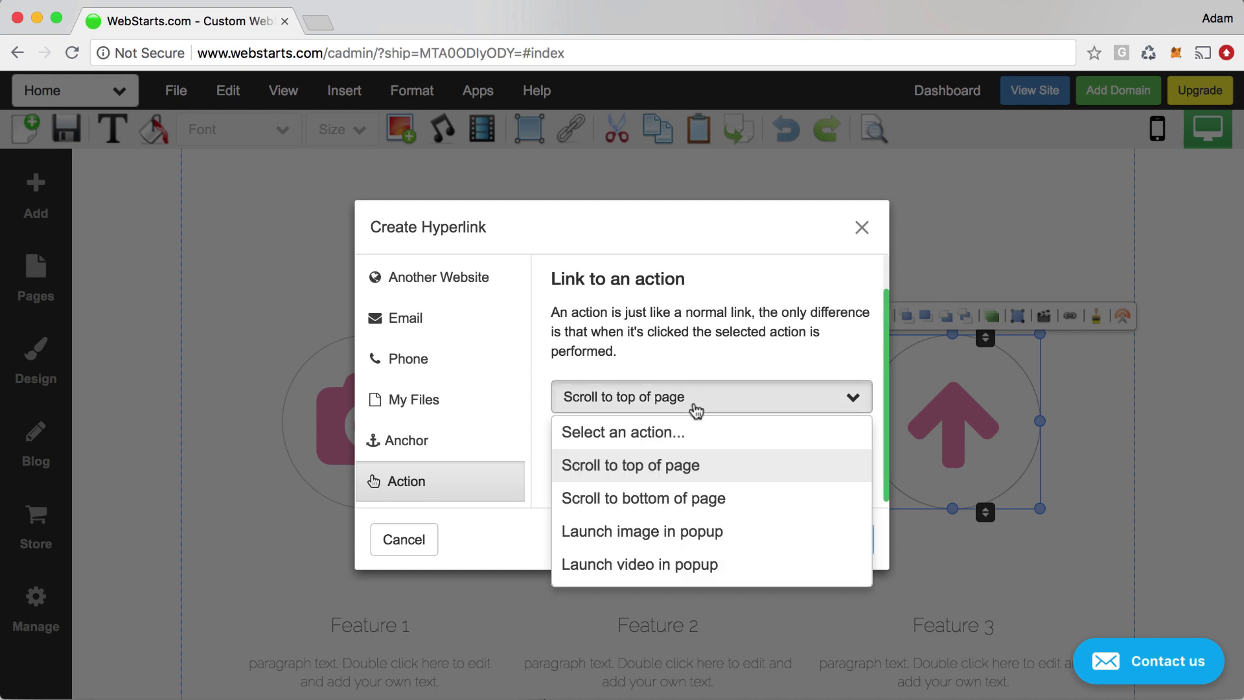
click(685, 508)
click(712, 405)
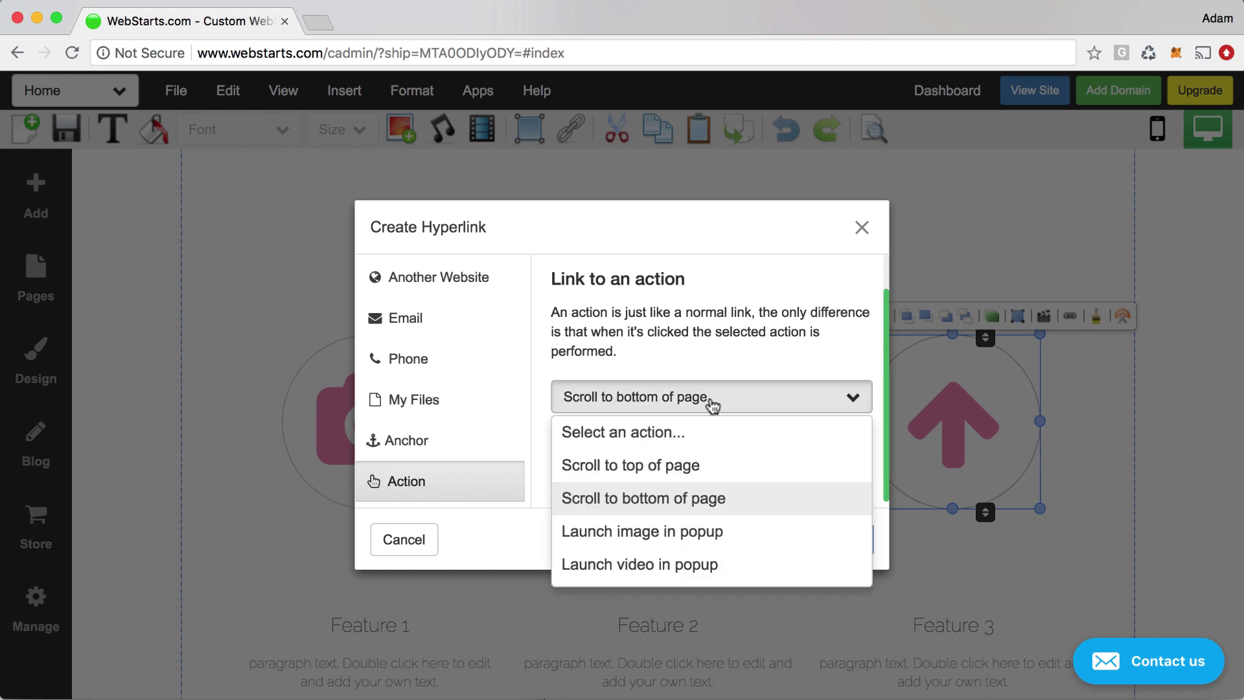
click(692, 477)
click(821, 539)
click(825, 556)
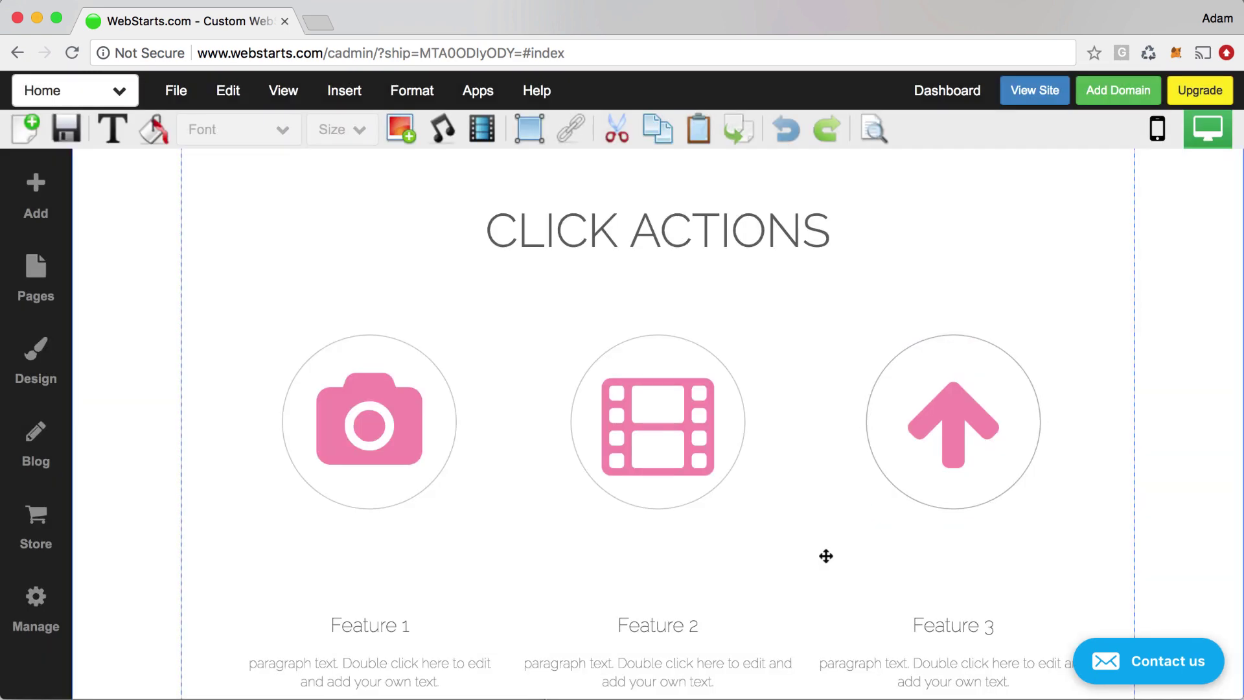
Step: Apply the outlined Custom Style preset to the Click Here button and check its Set Color option
scroll(826, 556, up, 15)
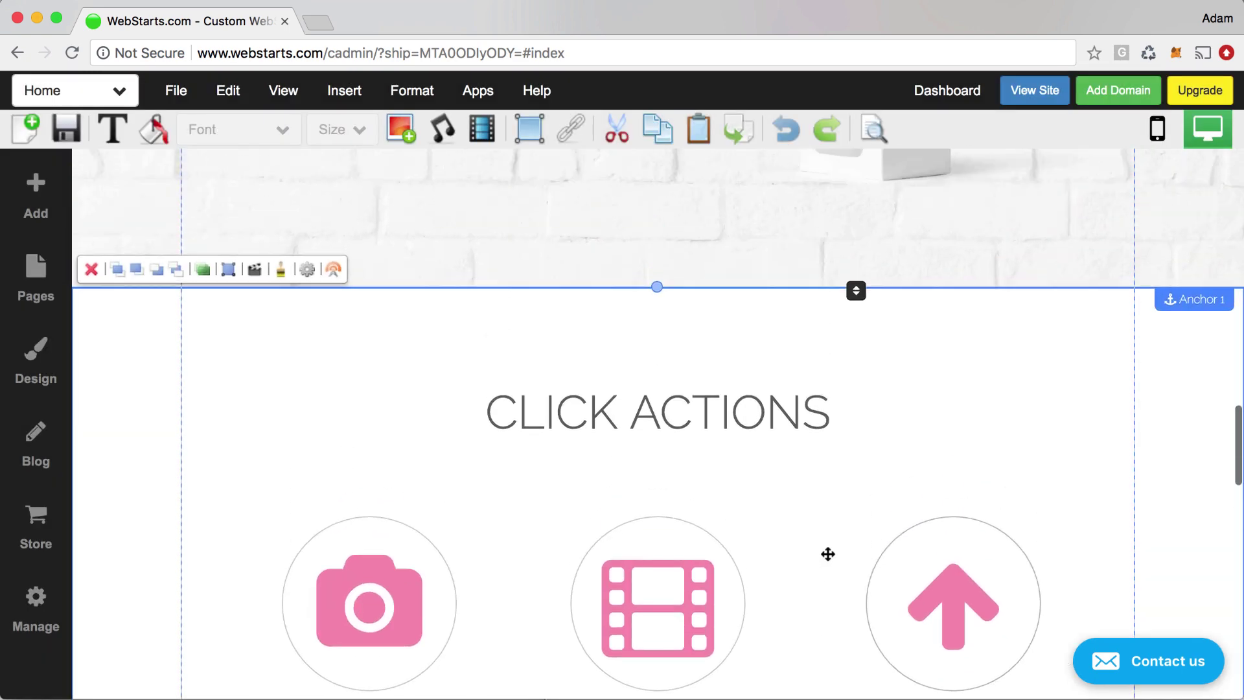
scroll(826, 558, down, 2)
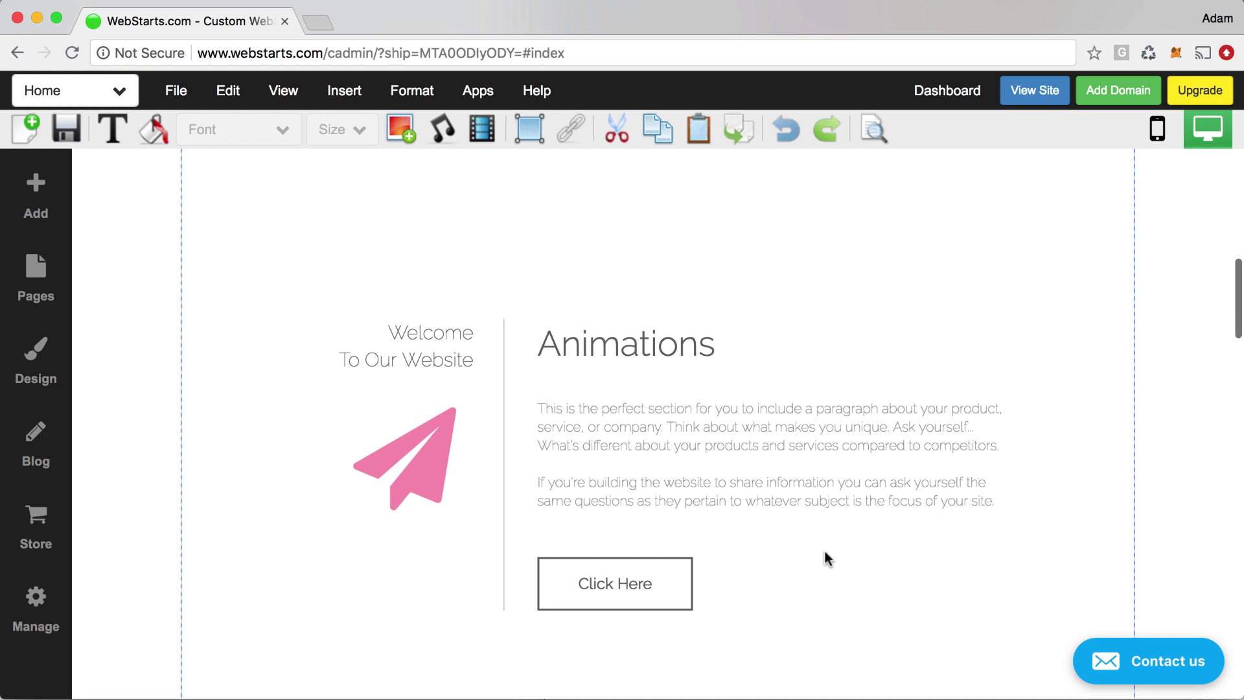
click(668, 592)
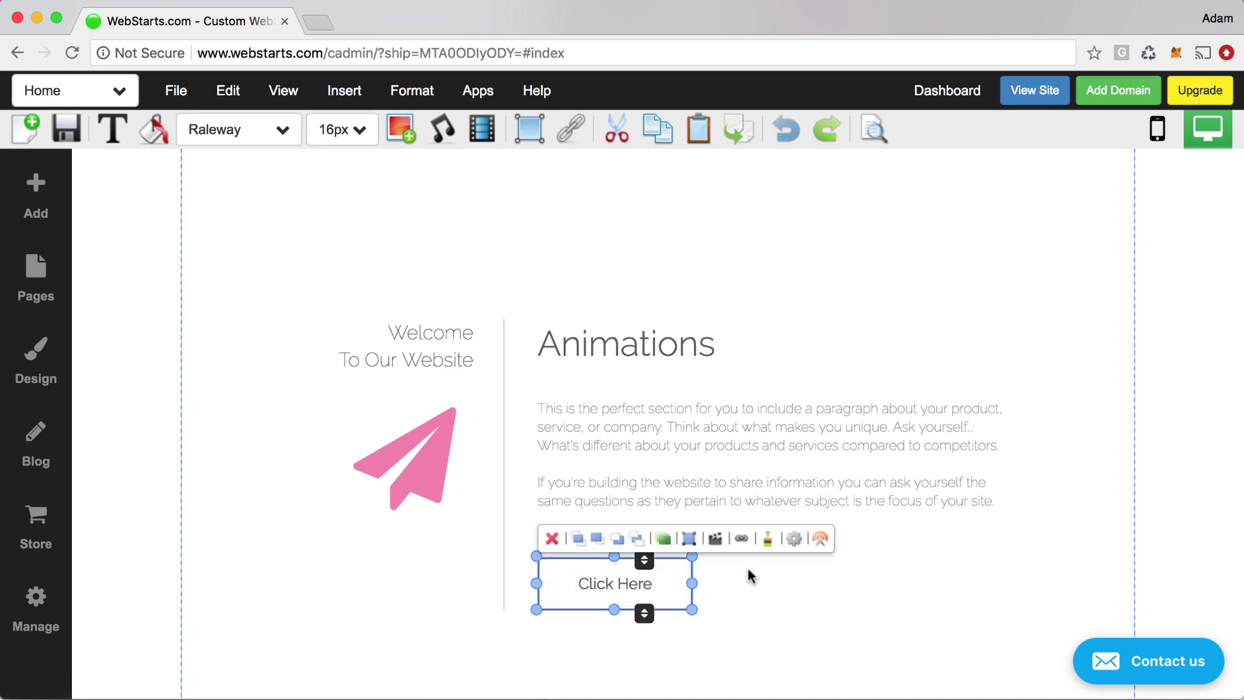
click(768, 543)
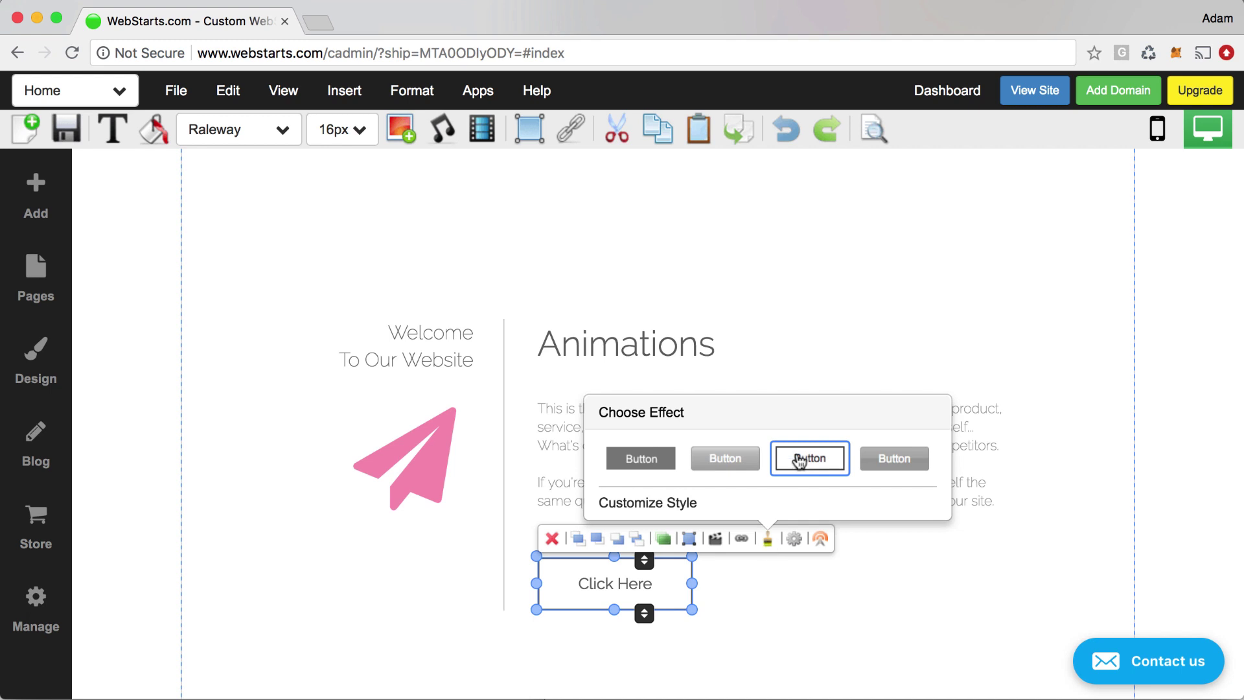
click(689, 506)
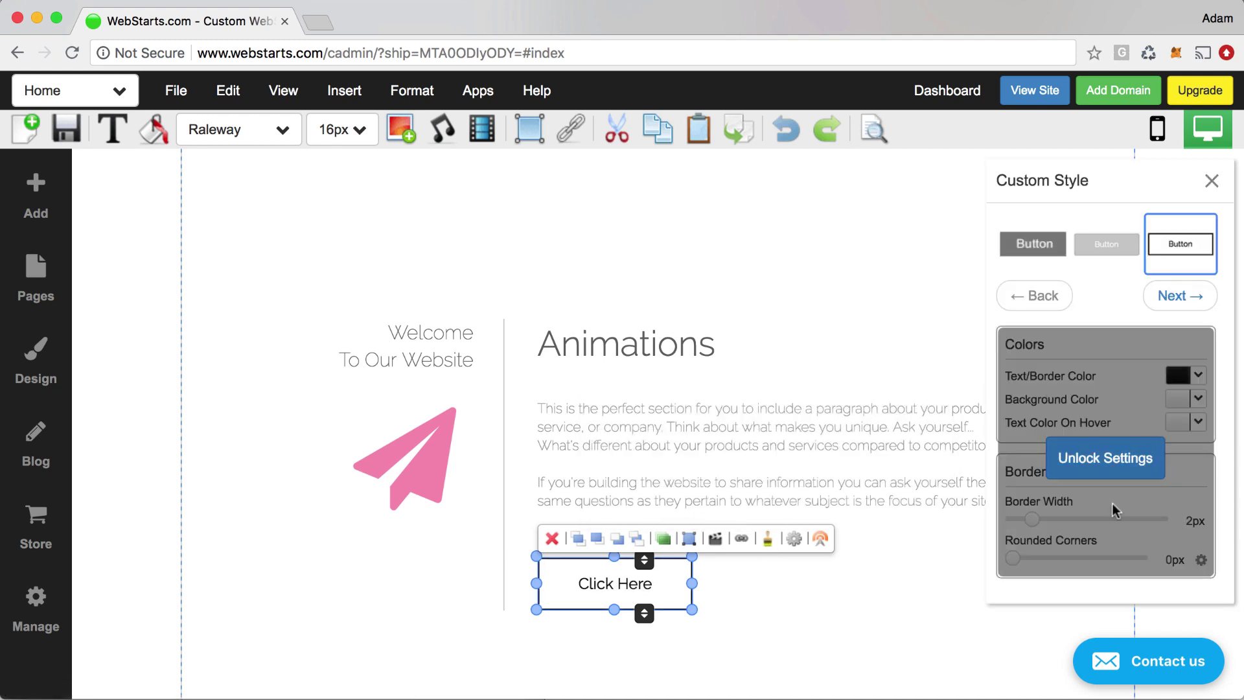
click(1211, 181)
click(952, 576)
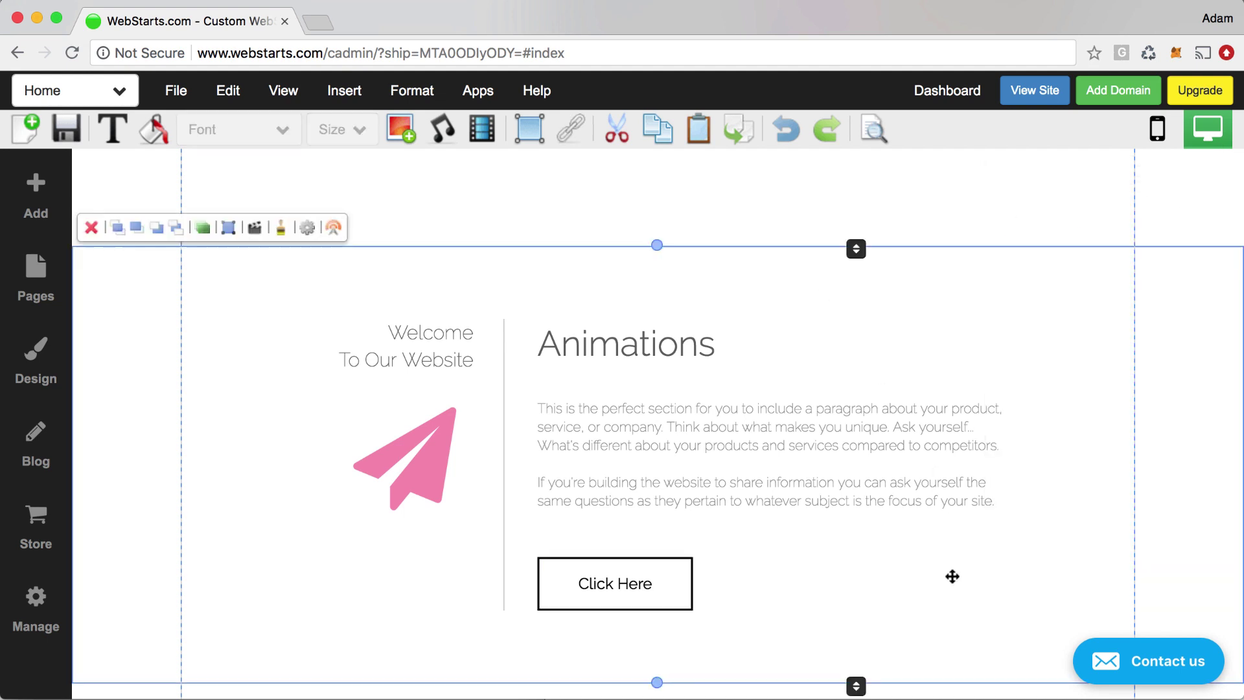
click(625, 593)
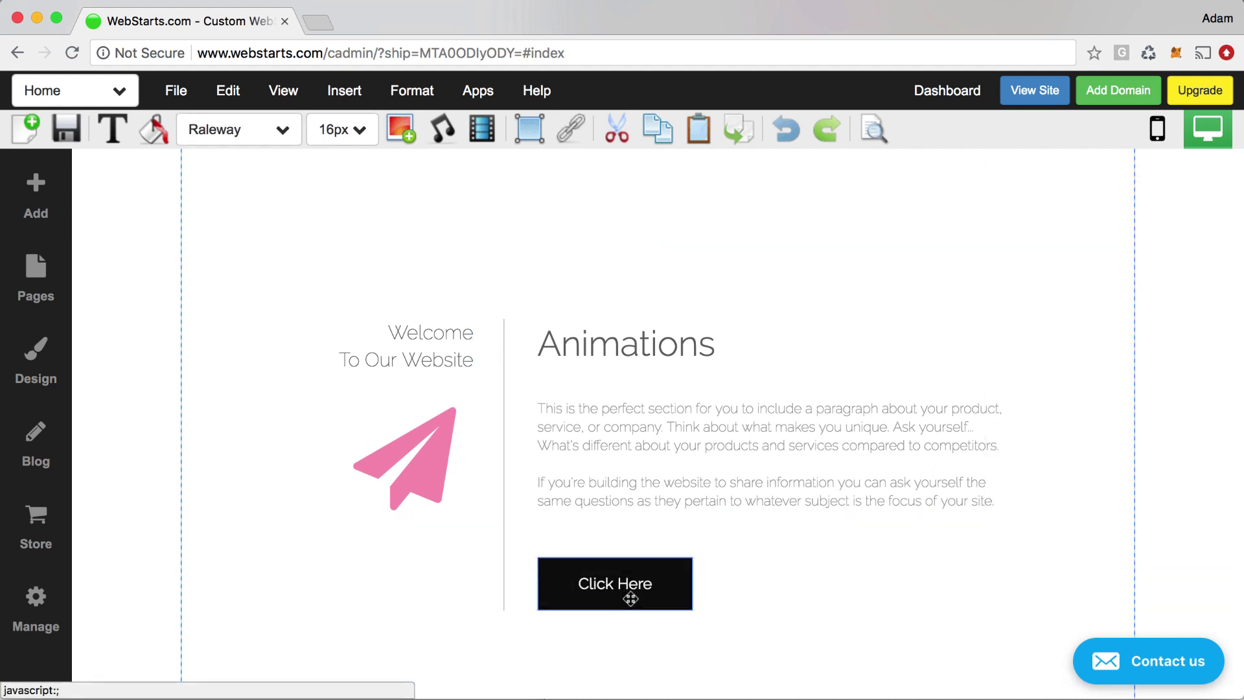
click(155, 137)
click(661, 233)
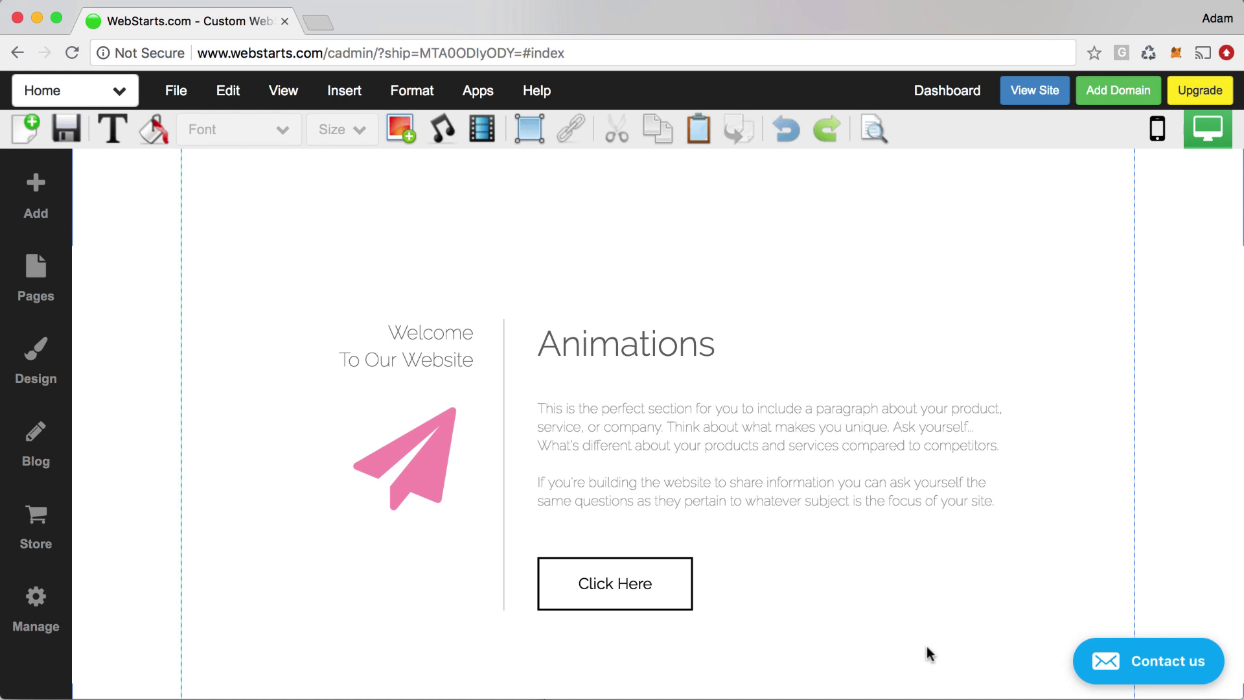
Step: Add an Anchor element from the Advanced section of the Add content list
scroll(925, 647, down, 10)
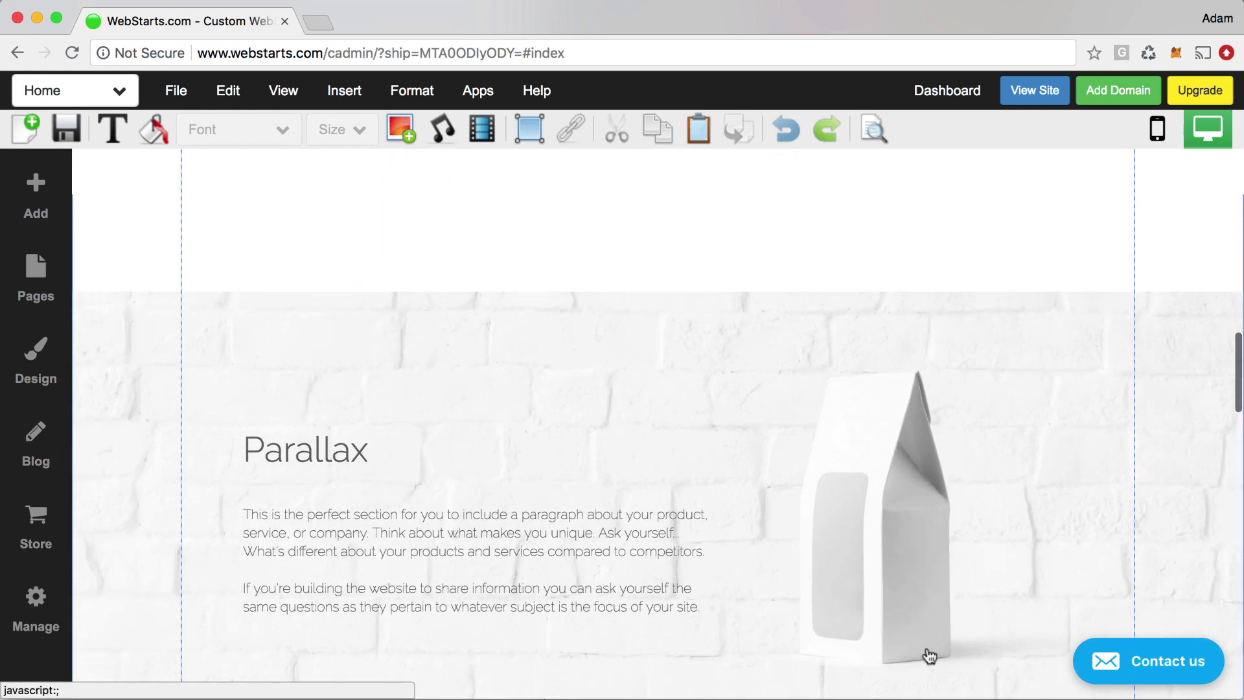
scroll(926, 651, up, 6)
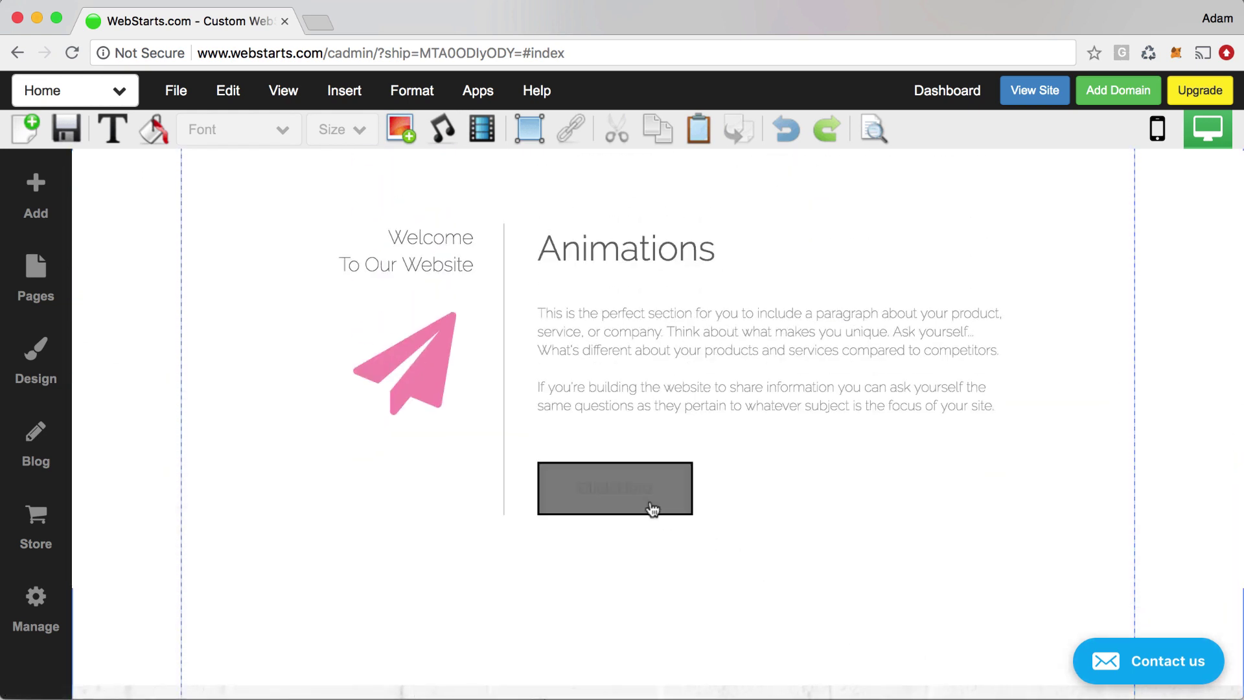
scroll(706, 541, down, 9)
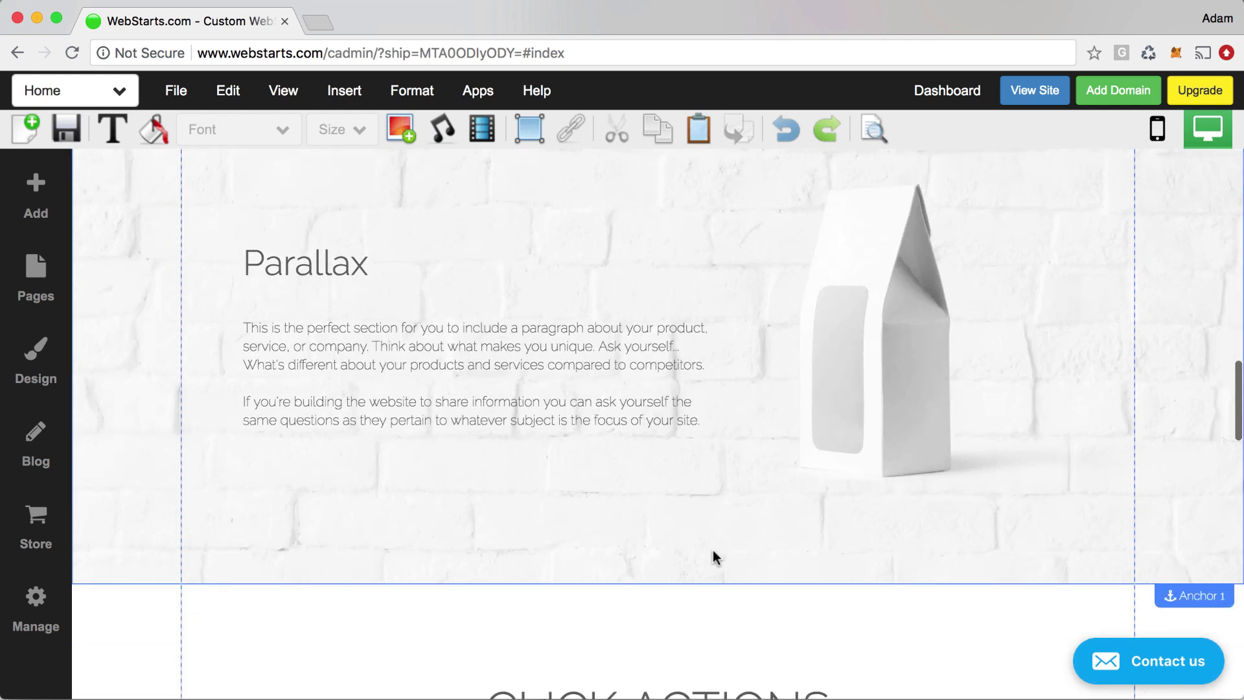
scroll(662, 411, up, 4)
scroll(691, 350, down, 5)
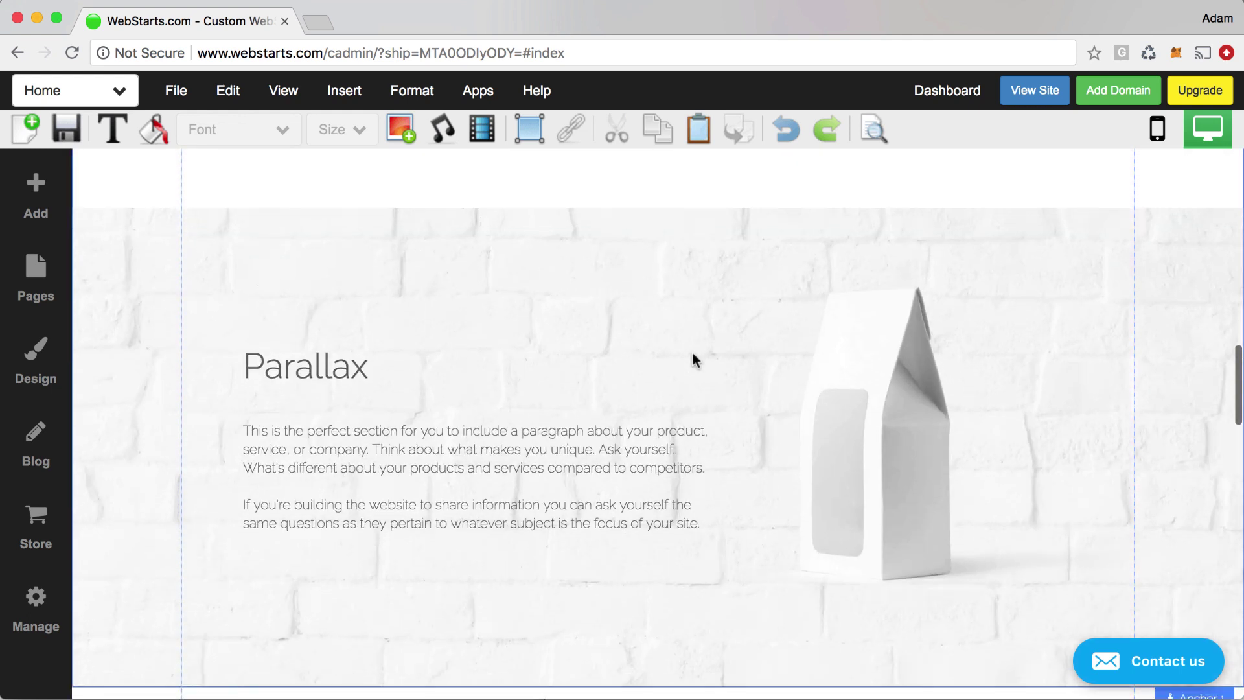
scroll(947, 464, down, 1)
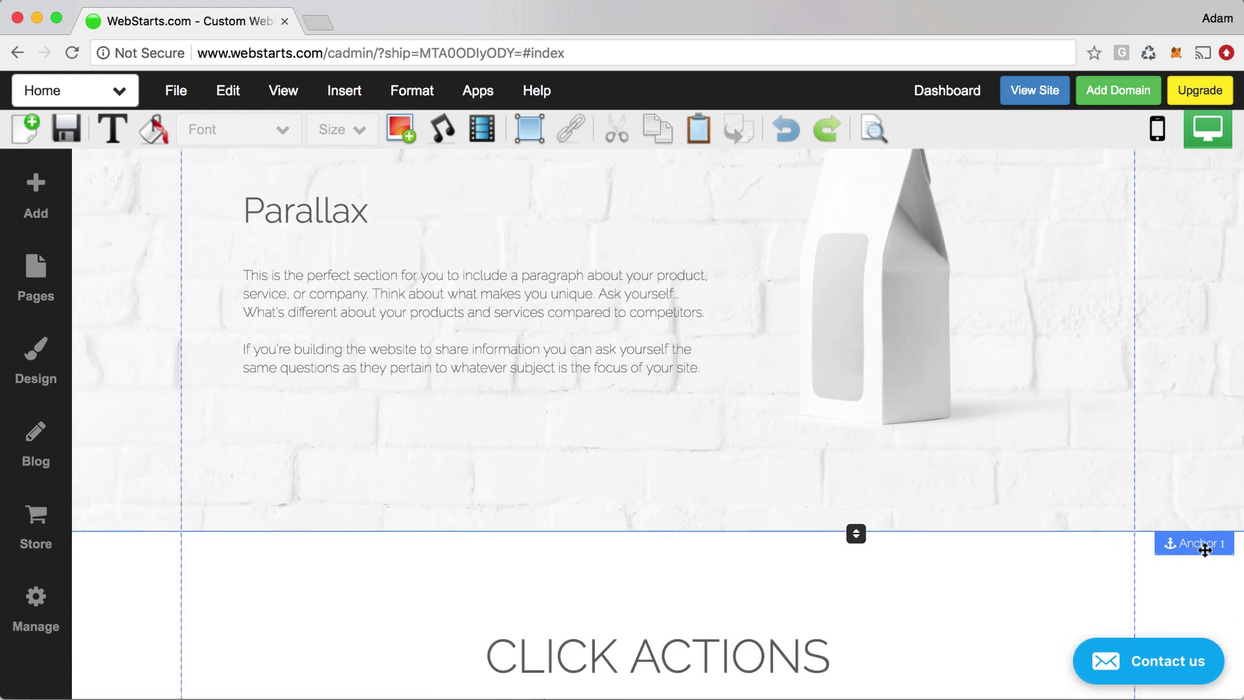
click(1206, 556)
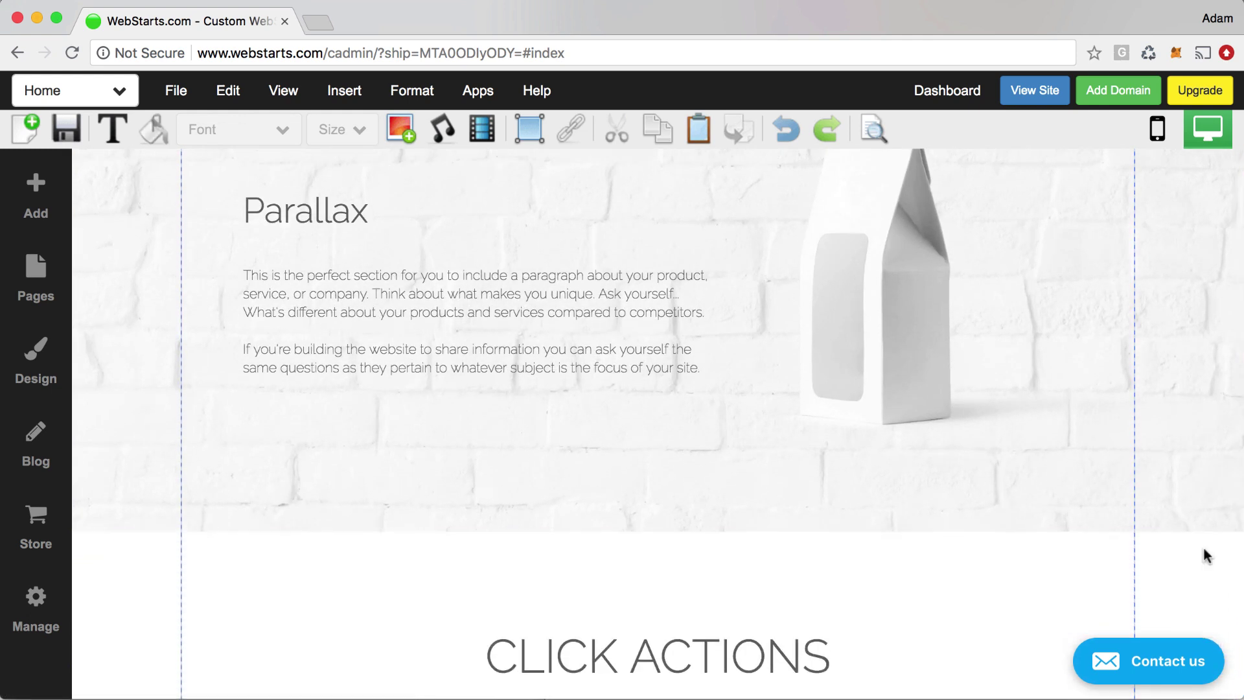
click(26, 213)
scroll(193, 478, down, 5)
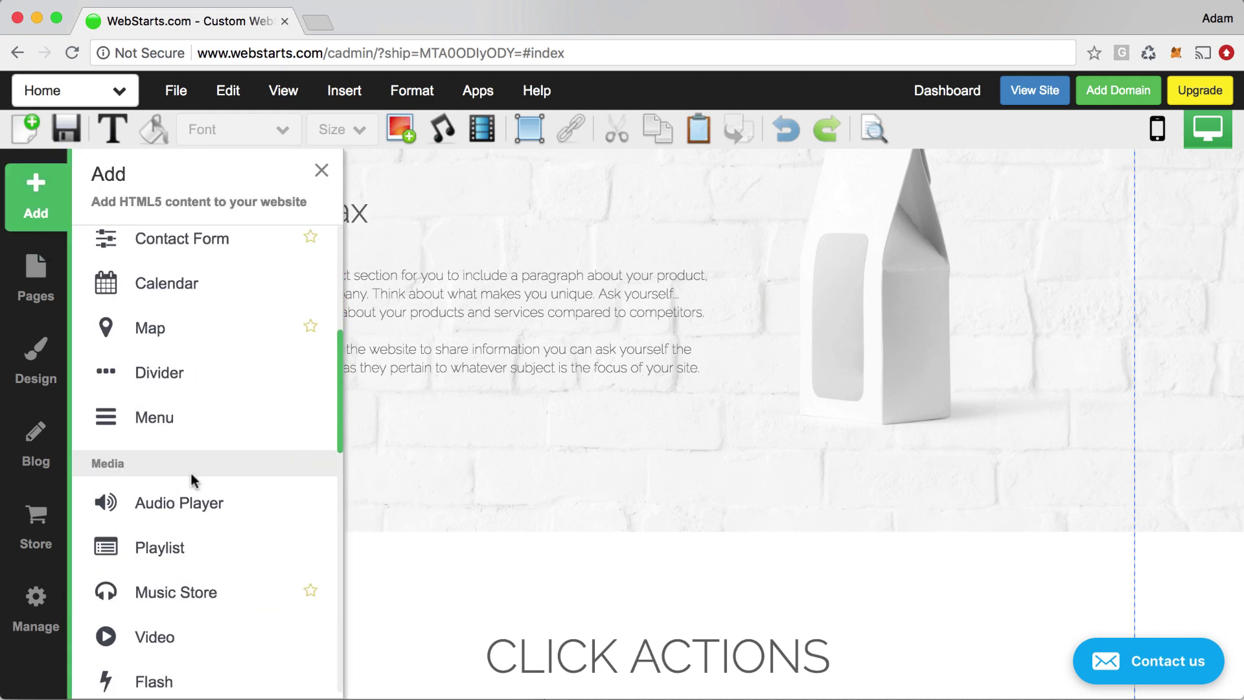
scroll(191, 479, down, 10)
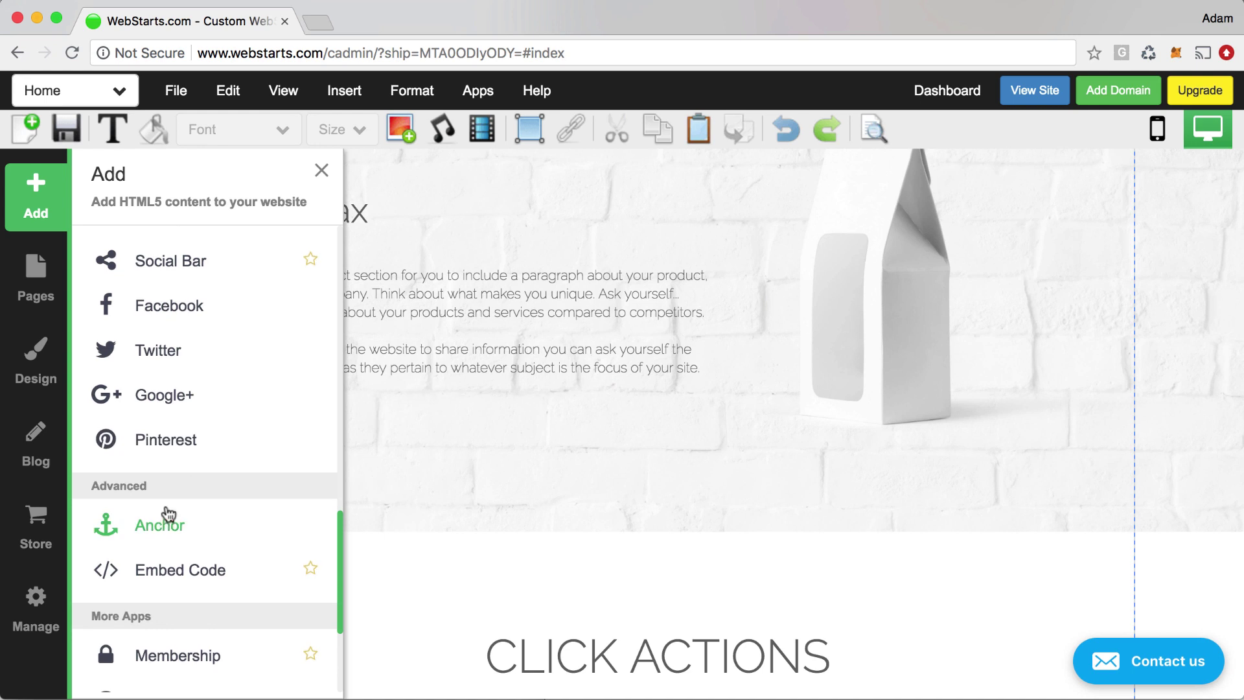
click(167, 518)
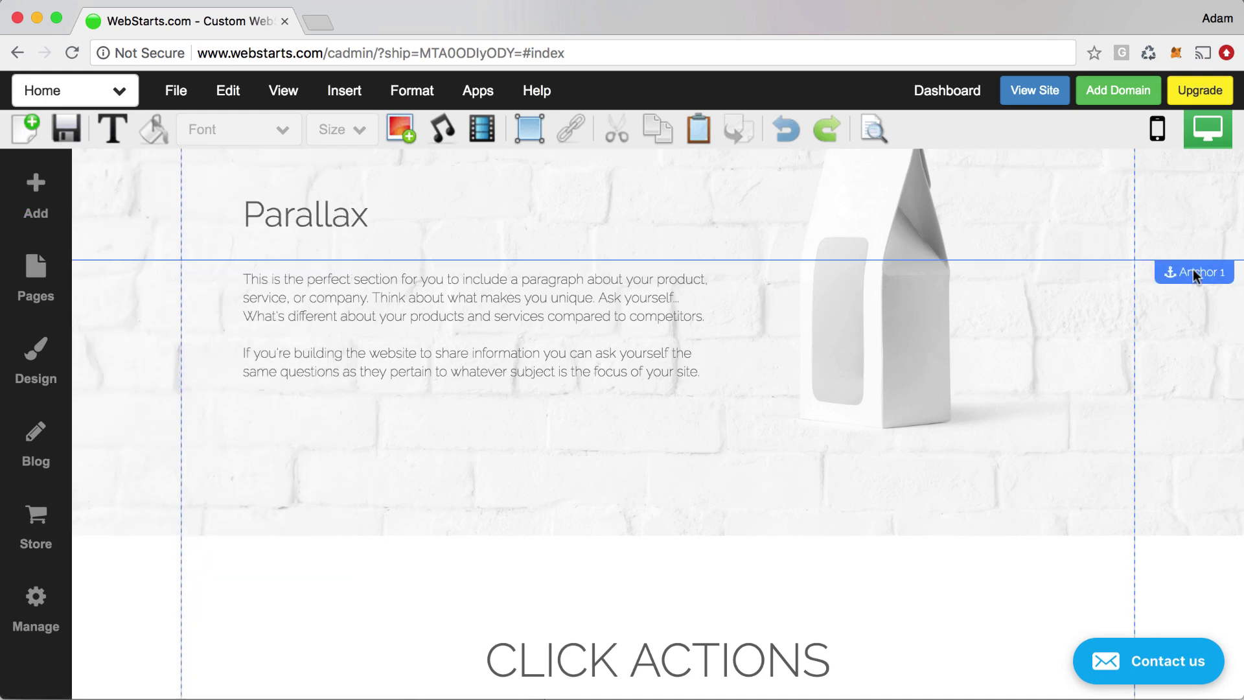
Step: Drag the Anchor 1 marker onto the boundary between Parallax and CLICK ACTIONS
drag(1194, 272, 1190, 548)
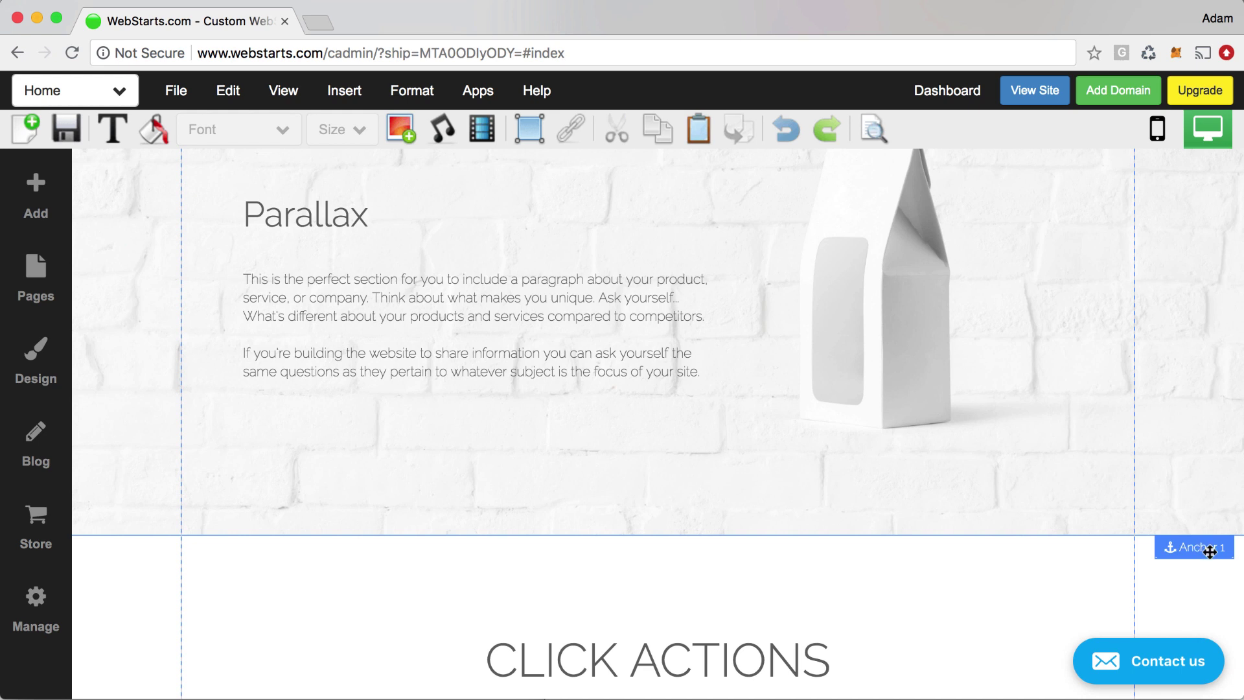
mouse_move(1209, 552)
mouse_down()
mouse_move(1210, 575)
mouse_move(1210, 552)
mouse_move(1219, 557)
mouse_up()
scroll(944, 519, up, 2)
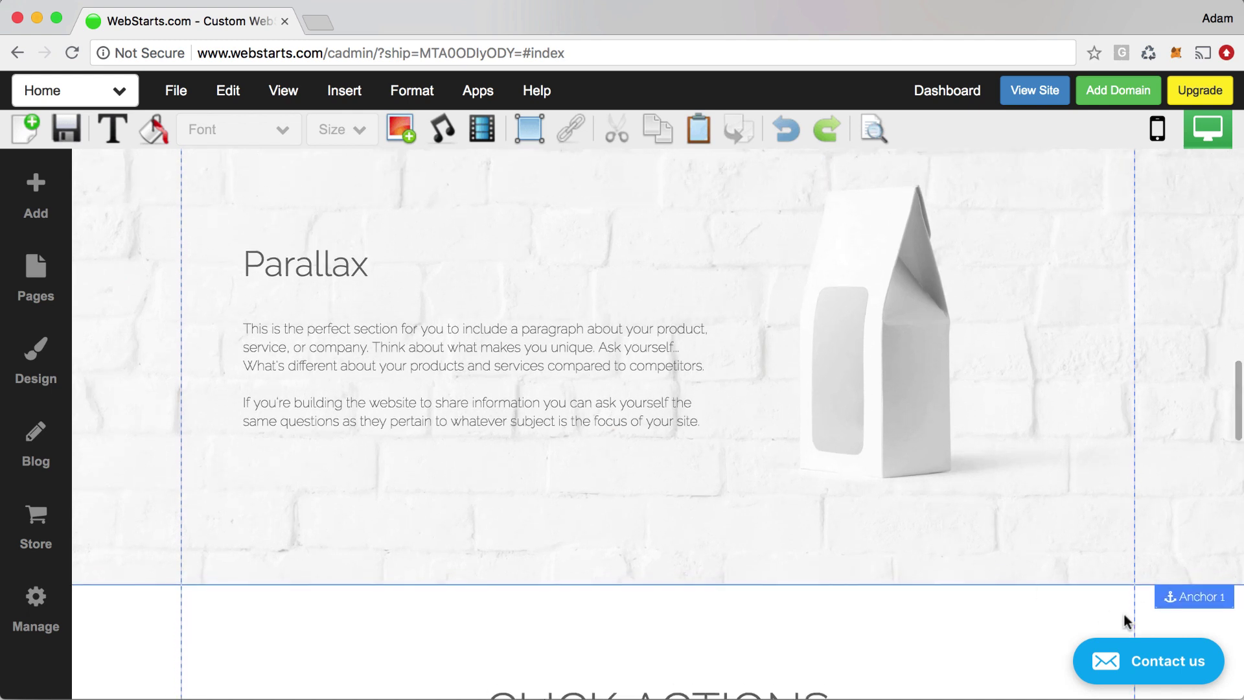
scroll(1141, 599, up, 10)
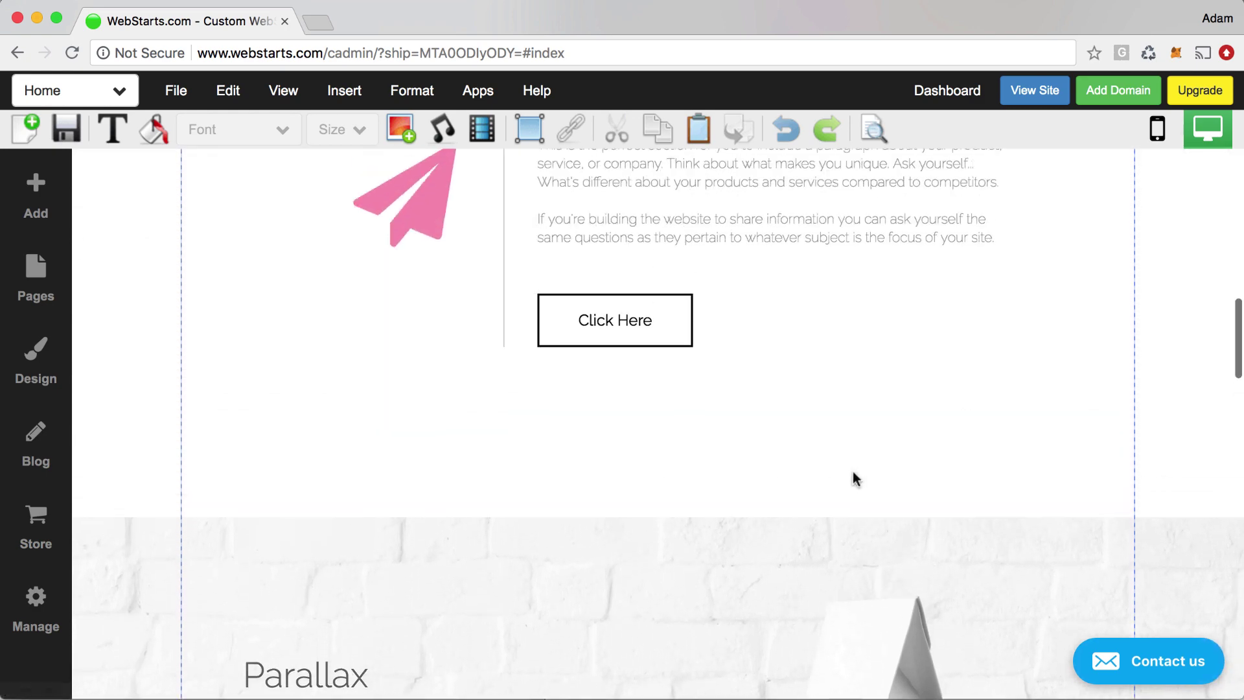
scroll(854, 479, up, 3)
Step: Set the Click Here button's hyperlink to the Anchor target Home > Anchor 1
click(651, 449)
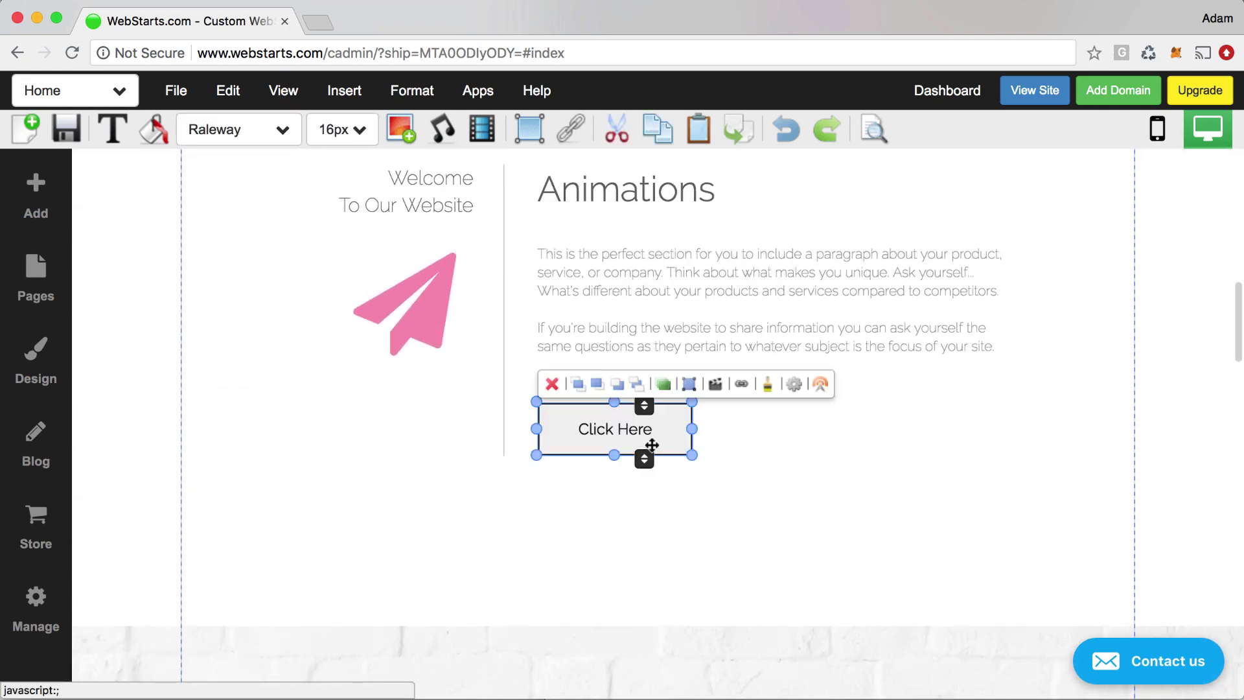
click(742, 385)
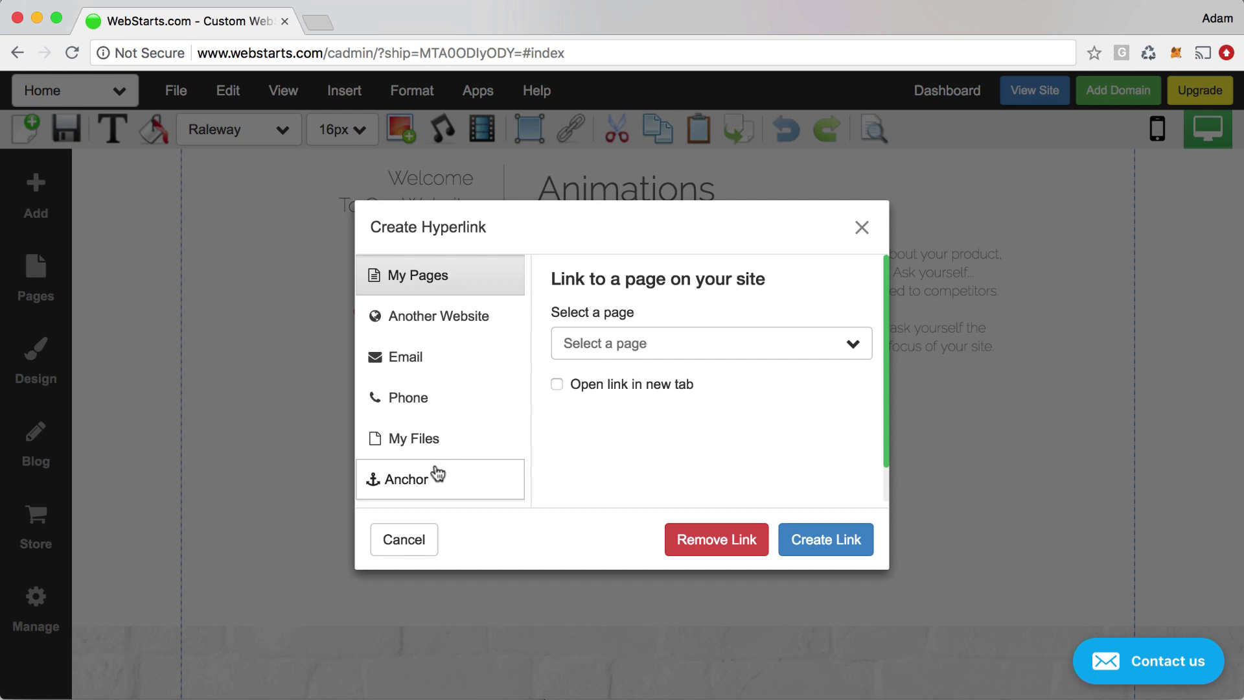
click(415, 486)
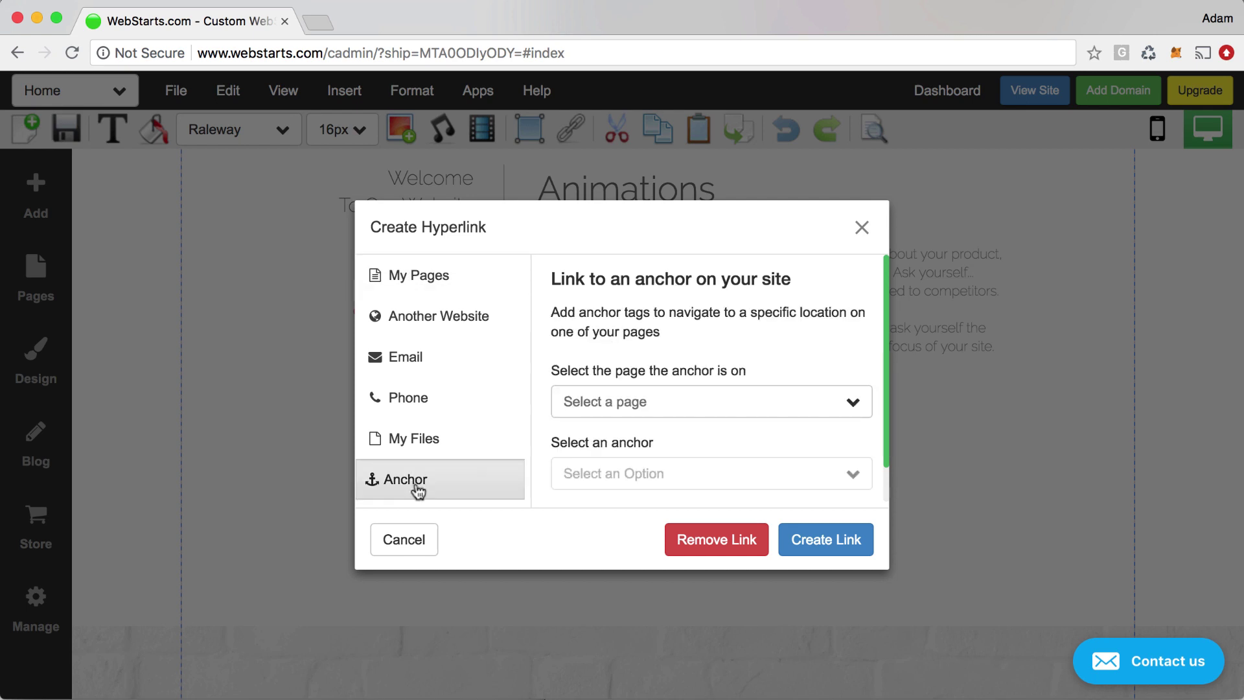
click(612, 407)
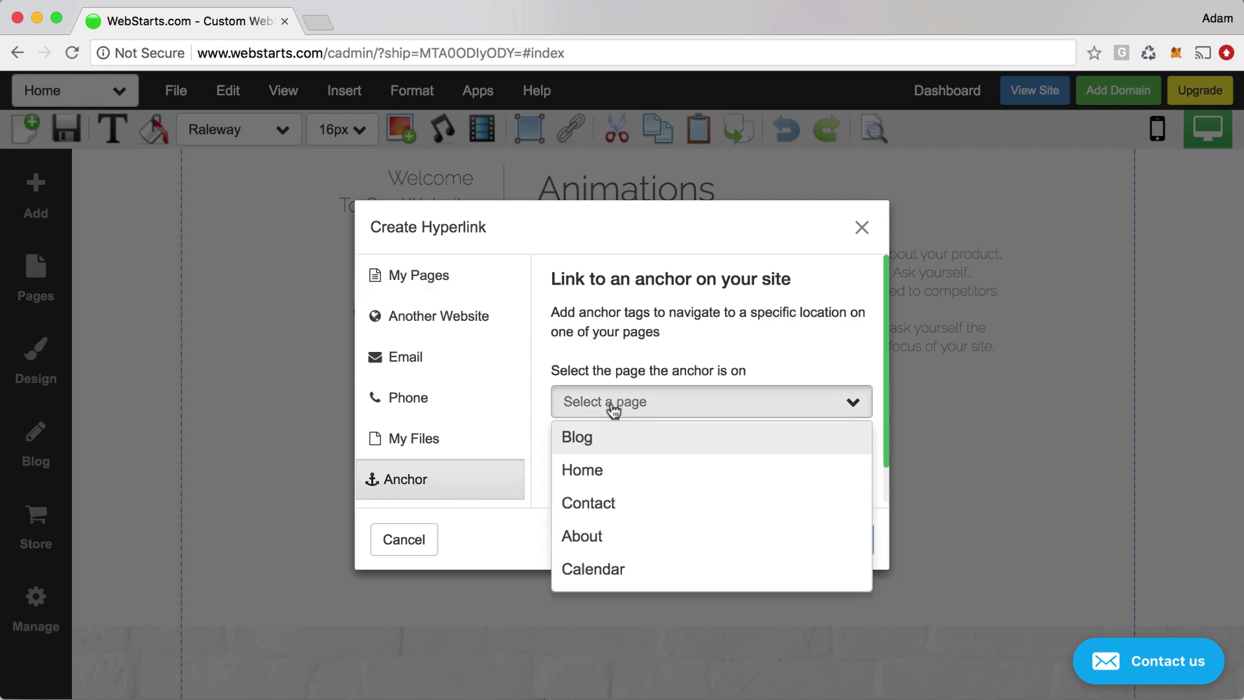
click(605, 471)
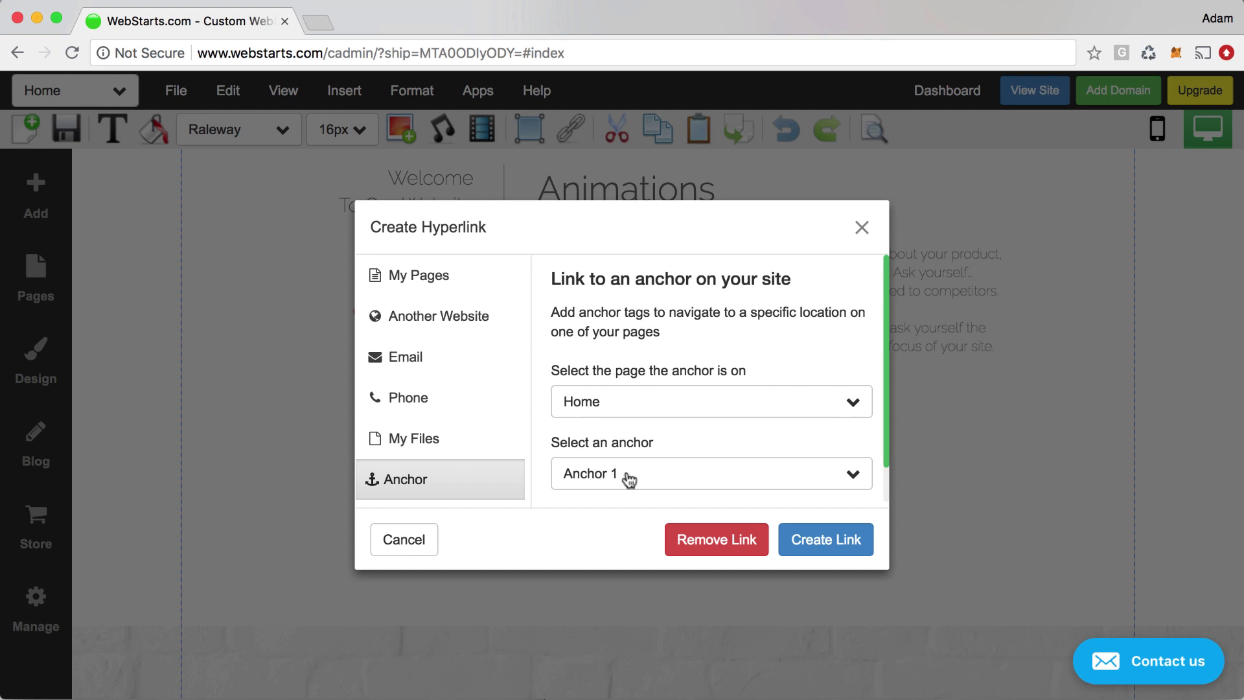
click(668, 486)
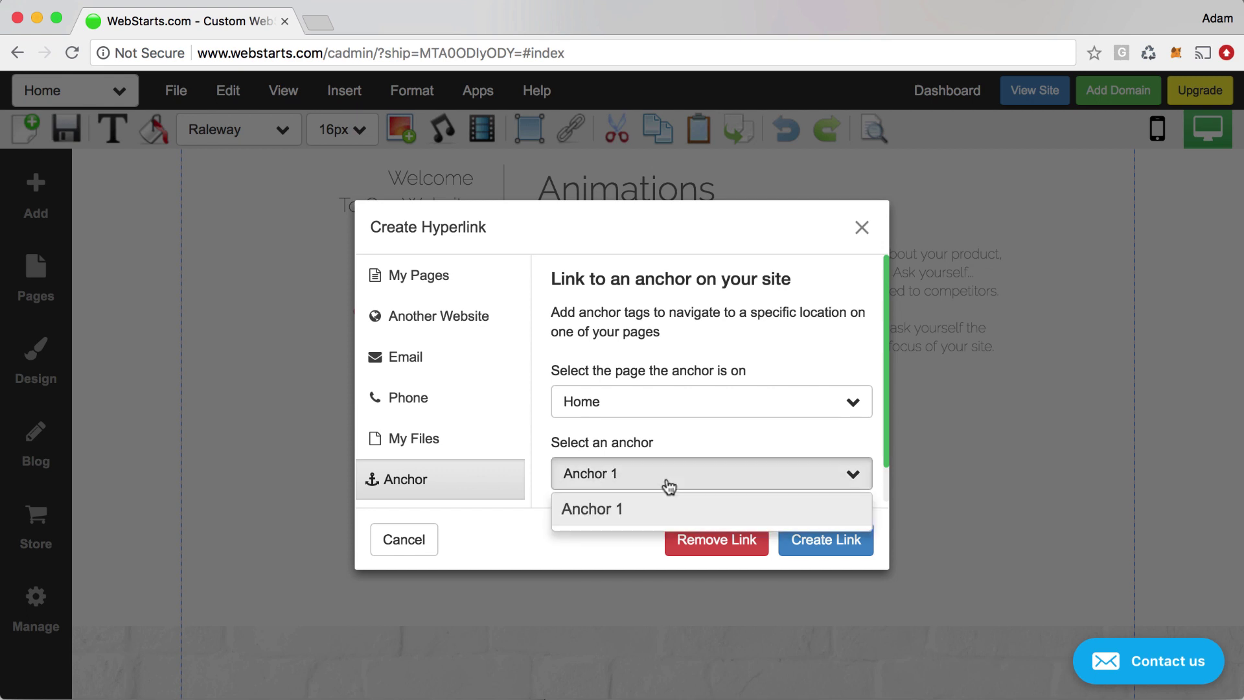
click(668, 523)
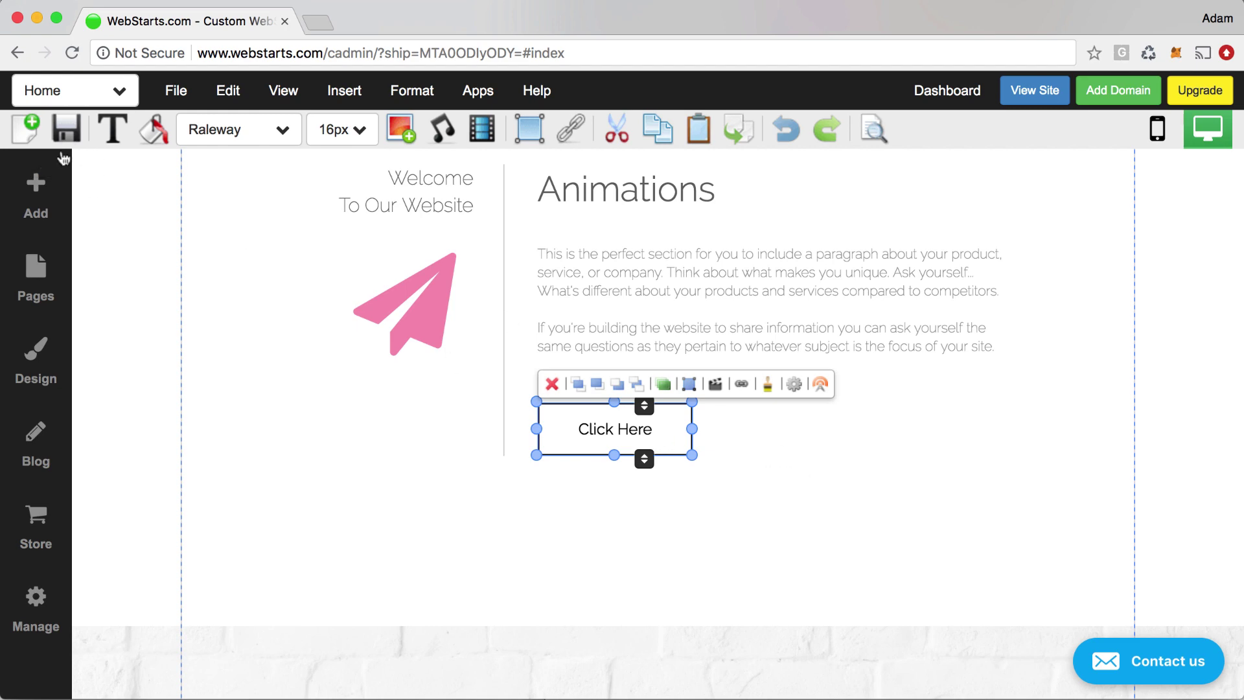
Step: Save with Ctrl+S, view the live site, and test that Click Here jumps to CLICK ACTIONS
key(ctrl+s)
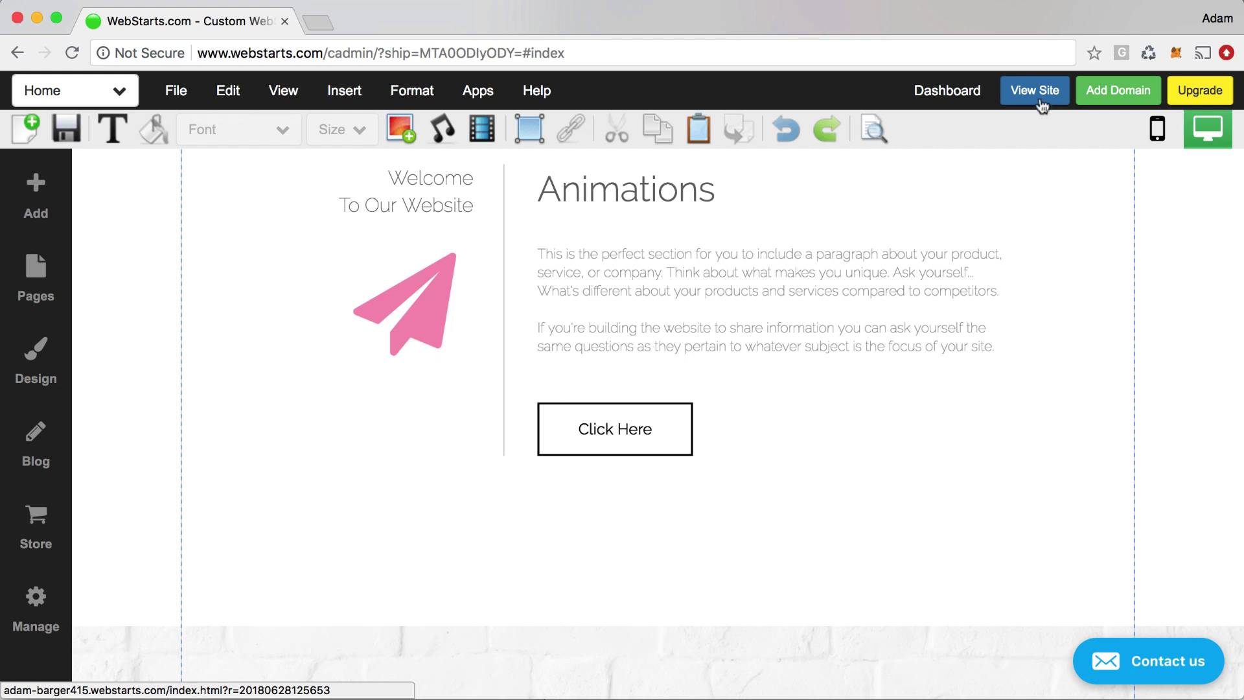
click(1034, 94)
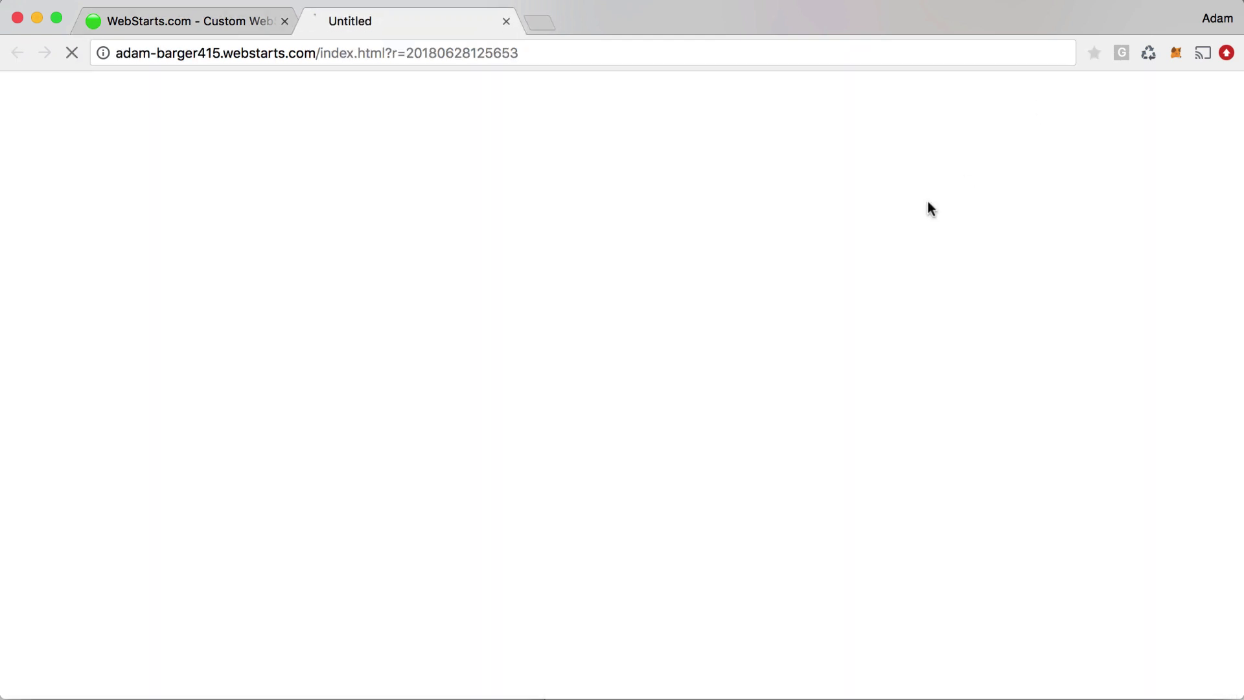
scroll(800, 266, down, 10)
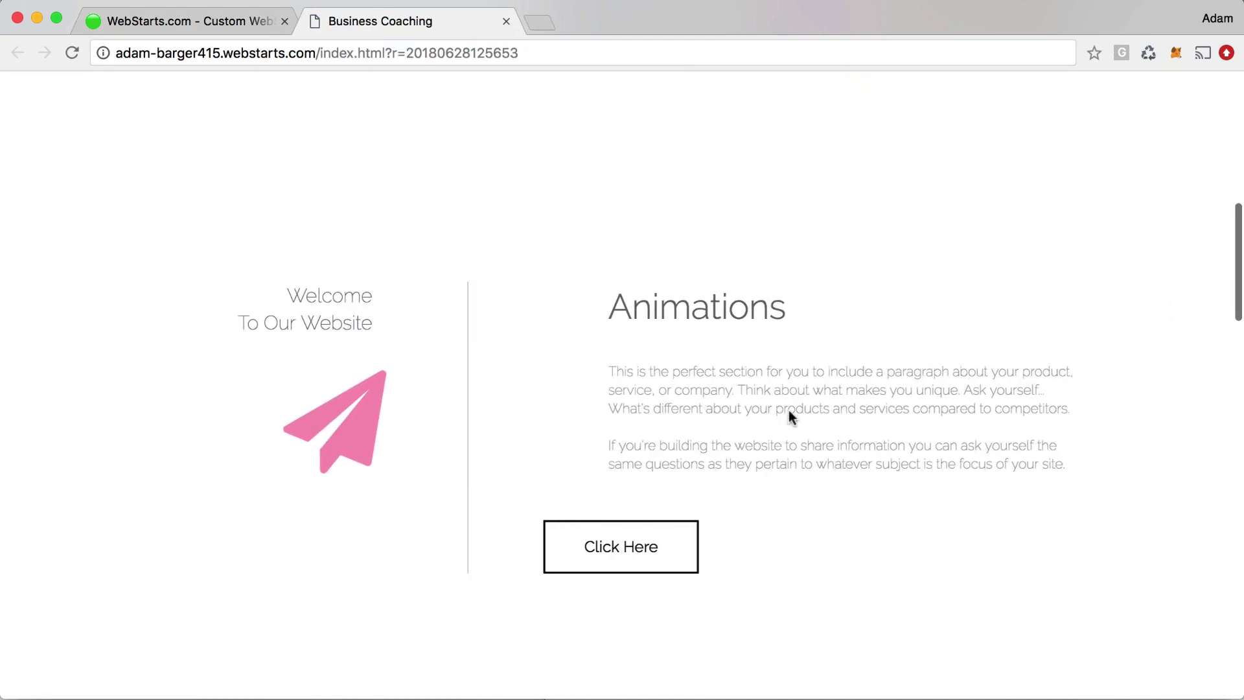
click(596, 551)
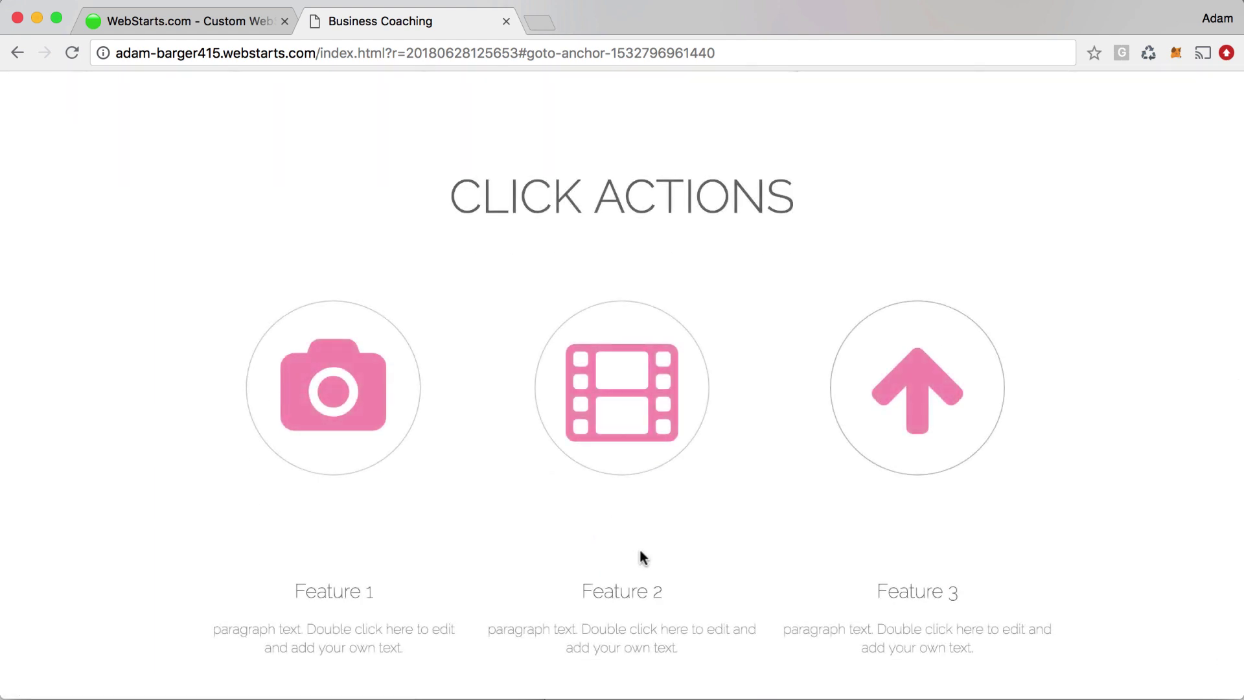